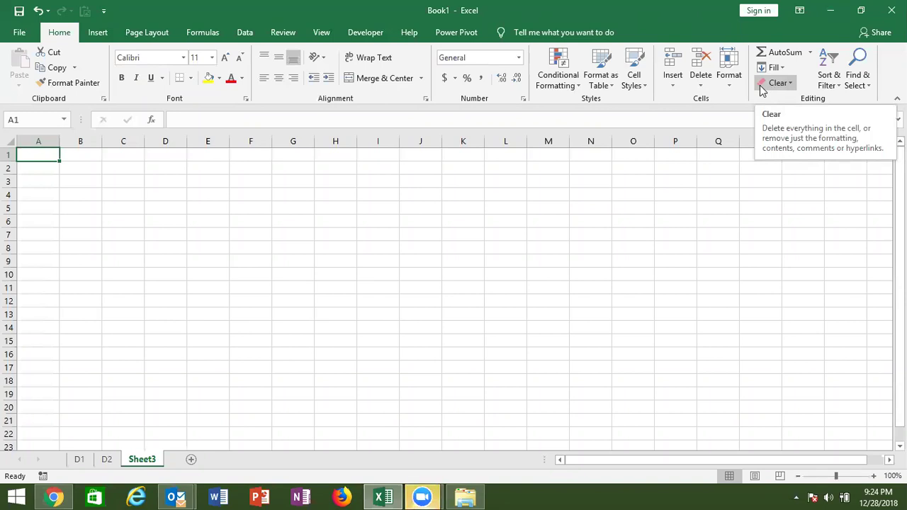
- Return to the Excel workbook and look over the data on sheets D1 and D2
key(super+d)
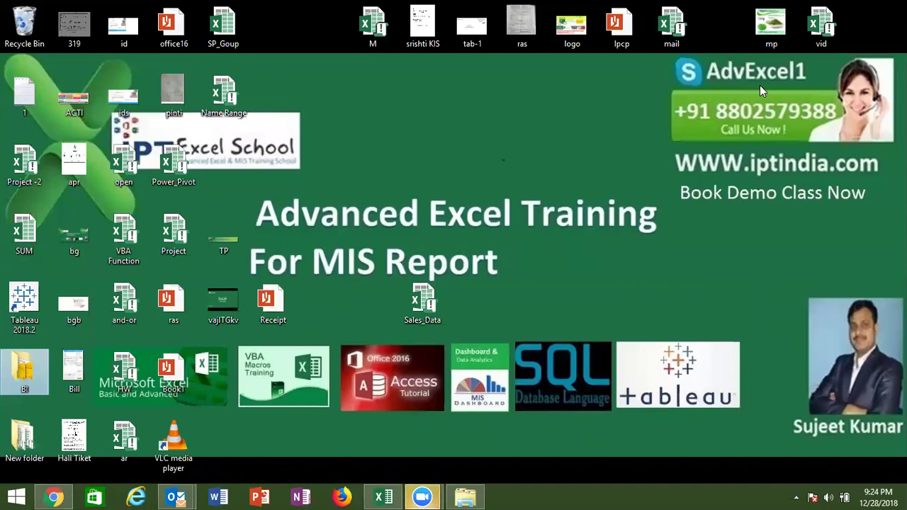
key(alt+Tab)
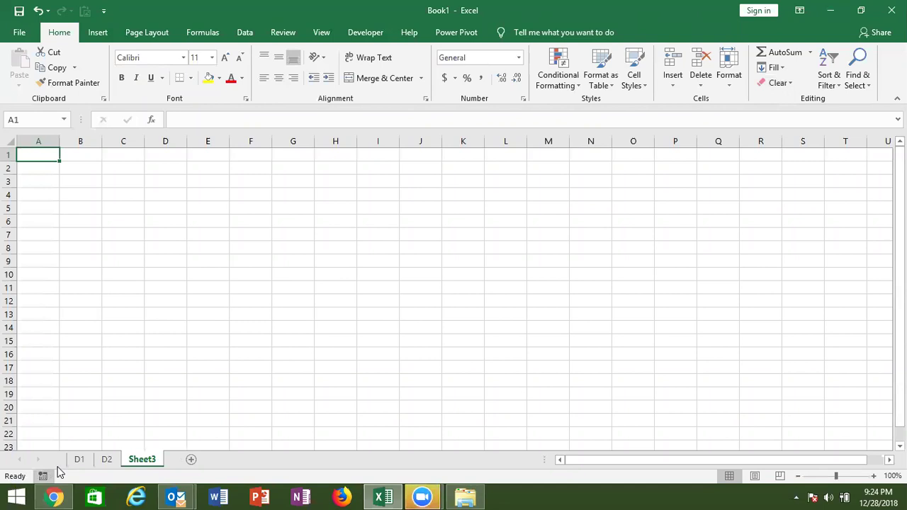
click(78, 460)
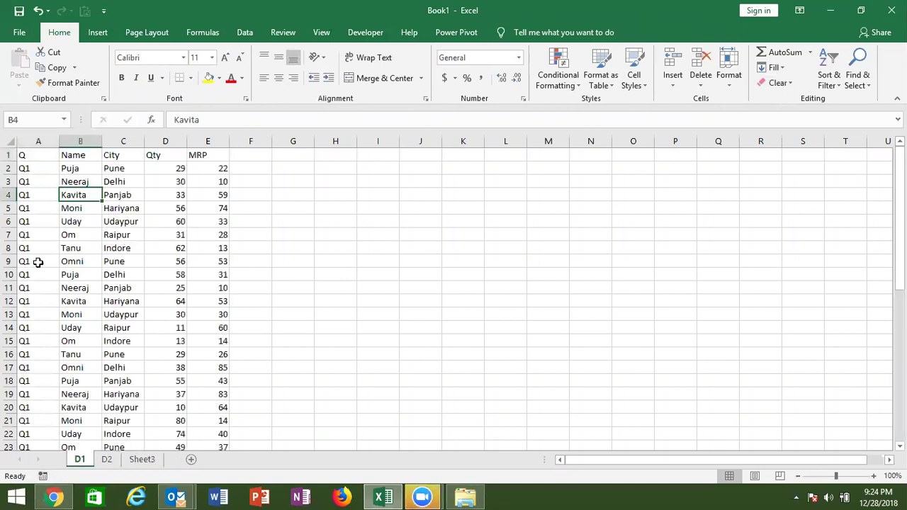
click(217, 142)
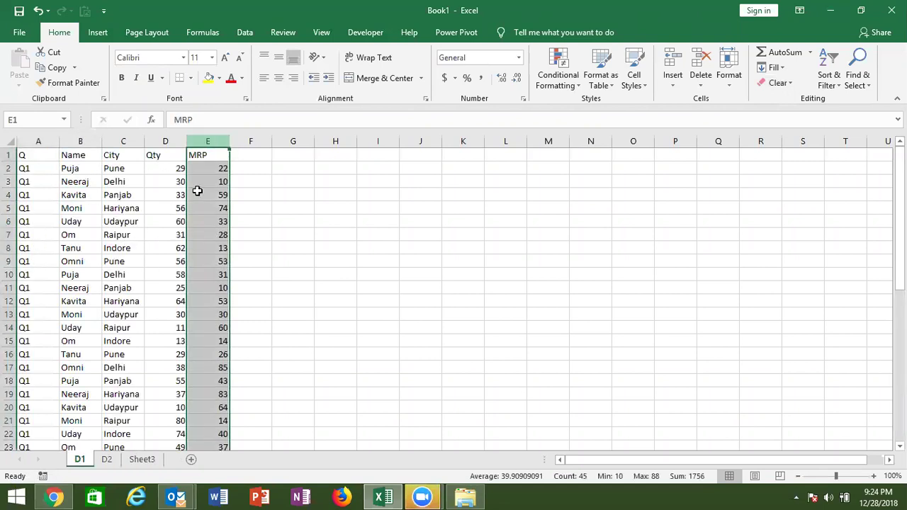
click(107, 459)
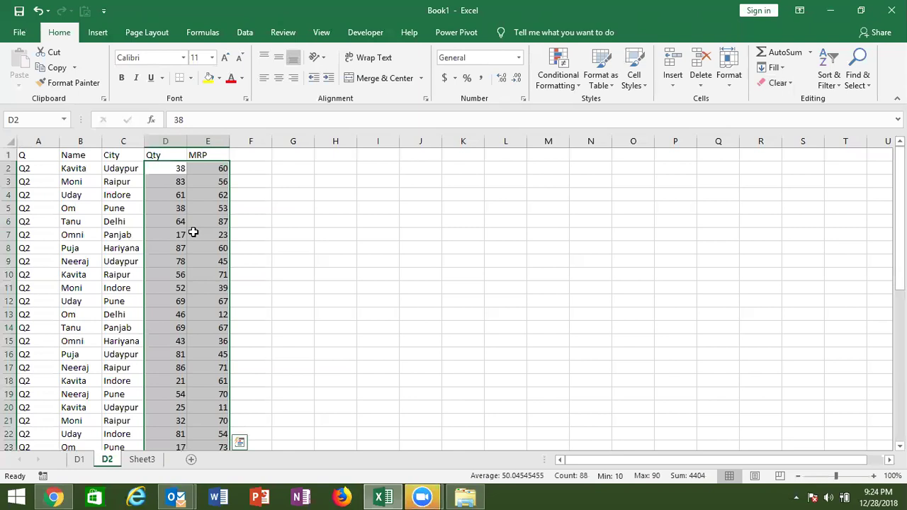
click(78, 460)
- Copy D1's Q1 data range A1:E45 and paste it into Sheet3 at A1
click(57, 303)
key(ctrl+Home)
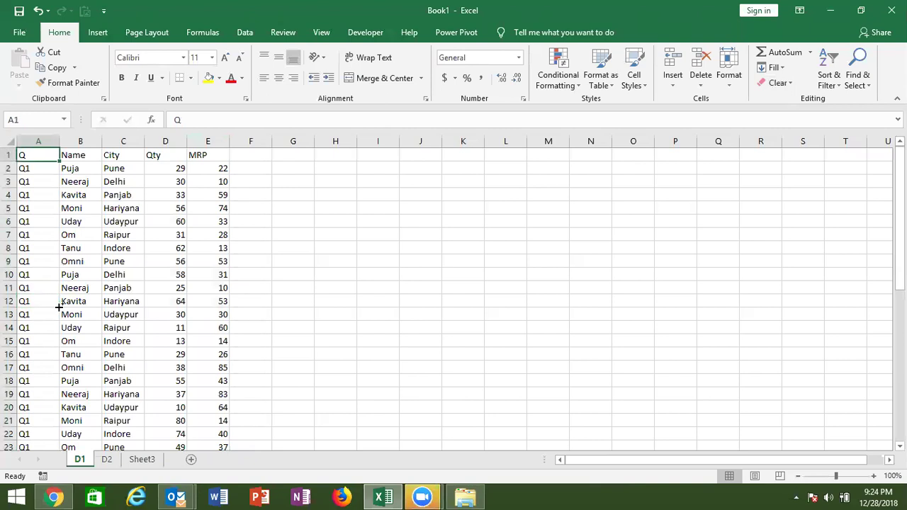
key(ctrl+shift+Right)
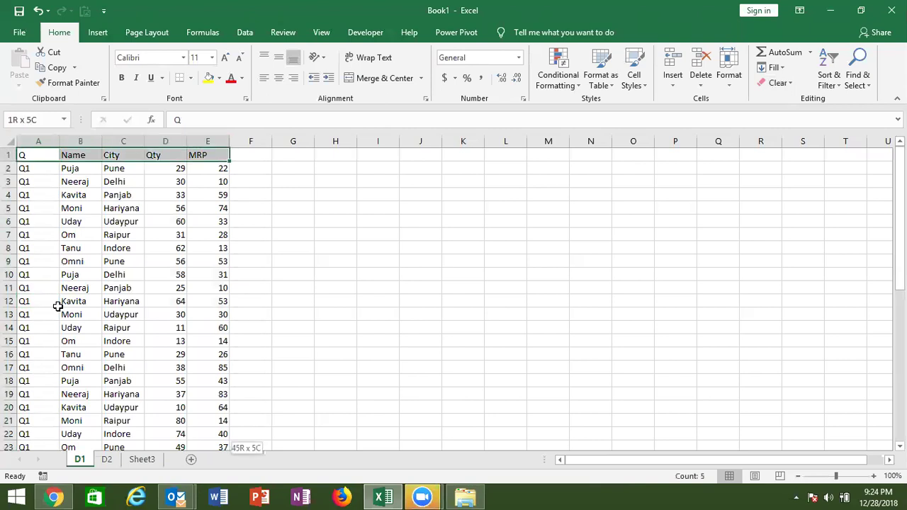
key(ctrl+shift+Down)
key(ctrl+c)
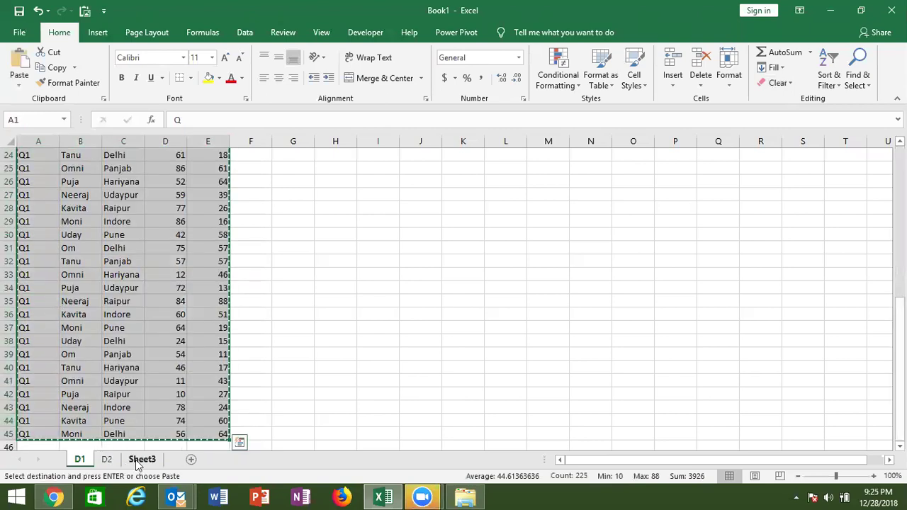
click(138, 460)
key(ctrl+v)
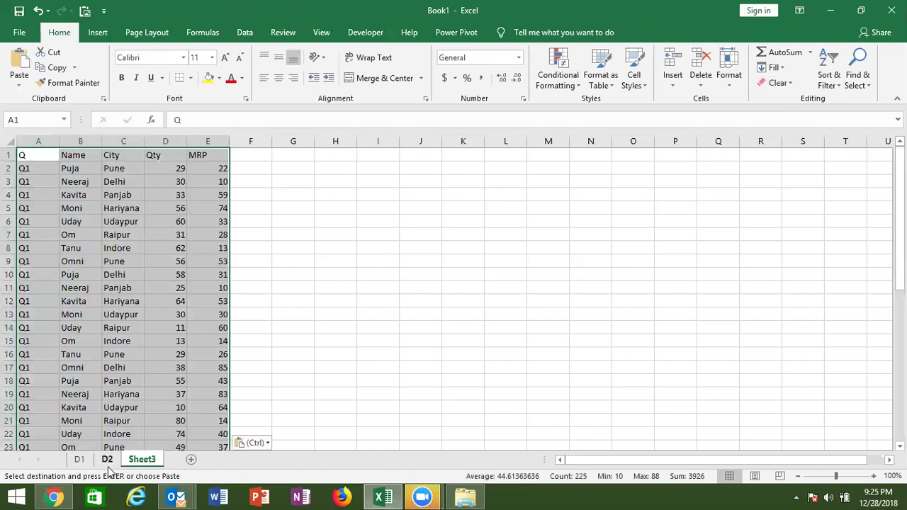
- Copy the Q2 data range A1:E45 from sheet D2
click(106, 459)
ctrl+click(54, 341)
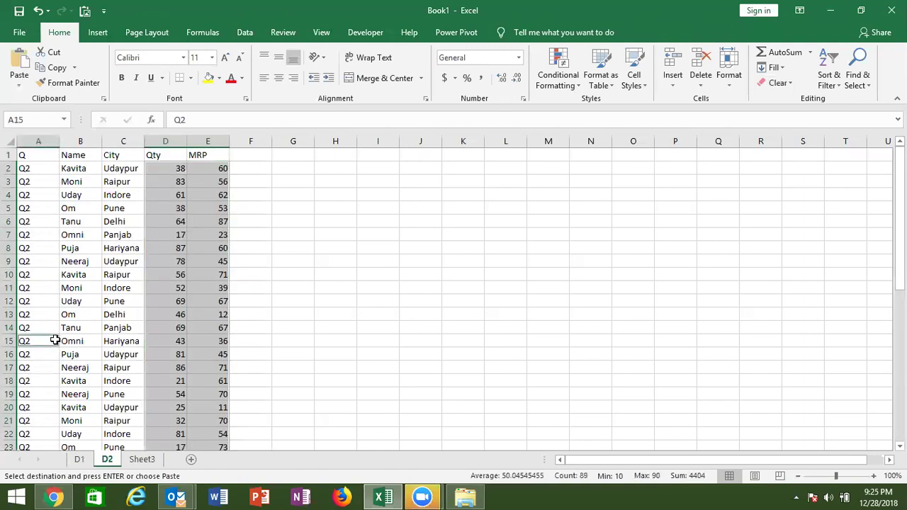
click(54, 341)
key(ctrl+Home)
key(shift+Down)
key(ctrl+shift+Right)
key(ctrl+shift+Down)
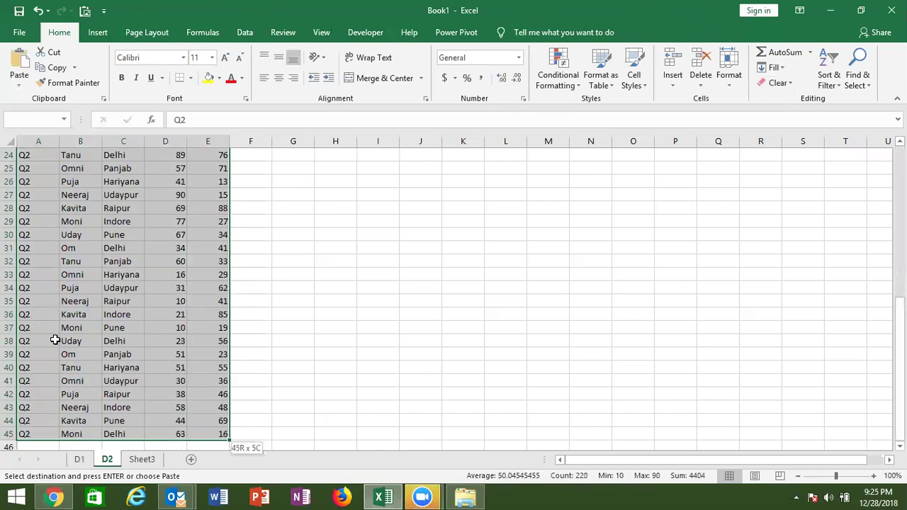
key(ctrl+c)
- Paste the Q2 rows at Sheet3 A46 and select the combined range A1:E89
click(128, 460)
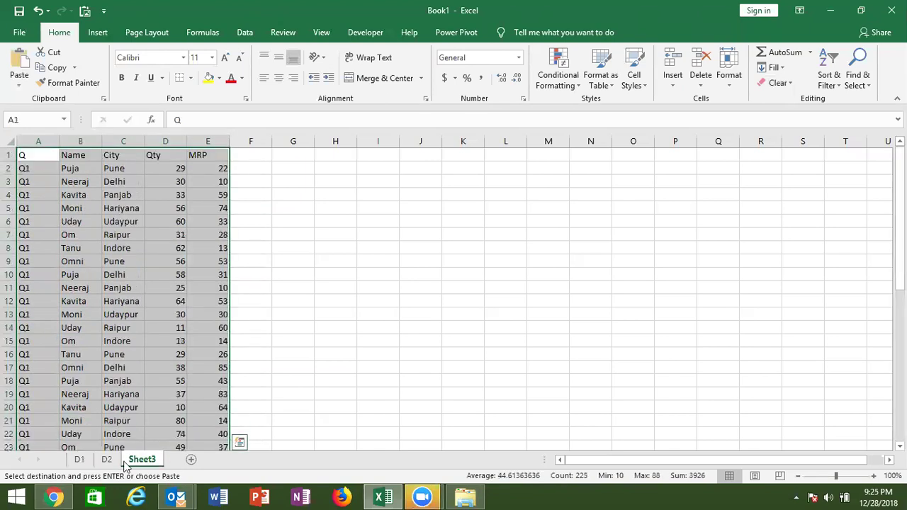
click(56, 415)
key(ctrl+Down)
key(Down)
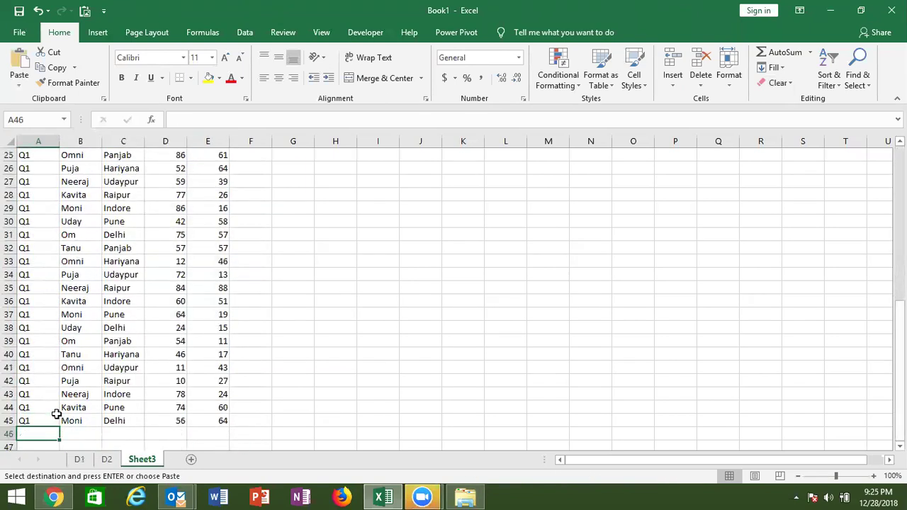
key(ctrl+v)
key(ctrl+Down)
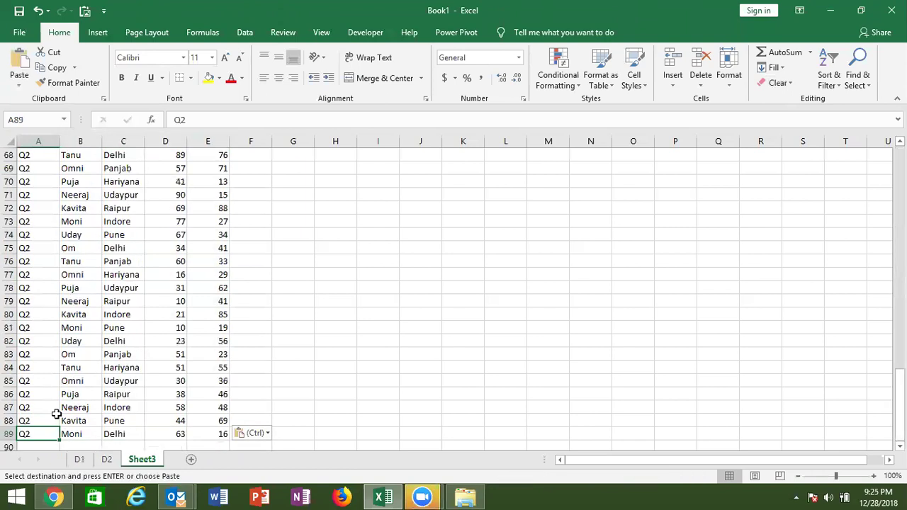
key(ctrl+shift+Up)
key(ctrl+shift+Right)
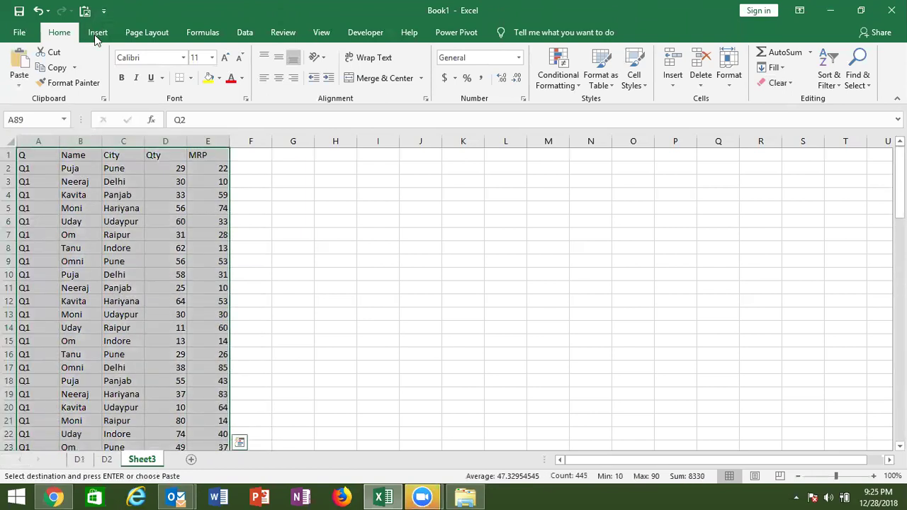
click(98, 33)
click(25, 67)
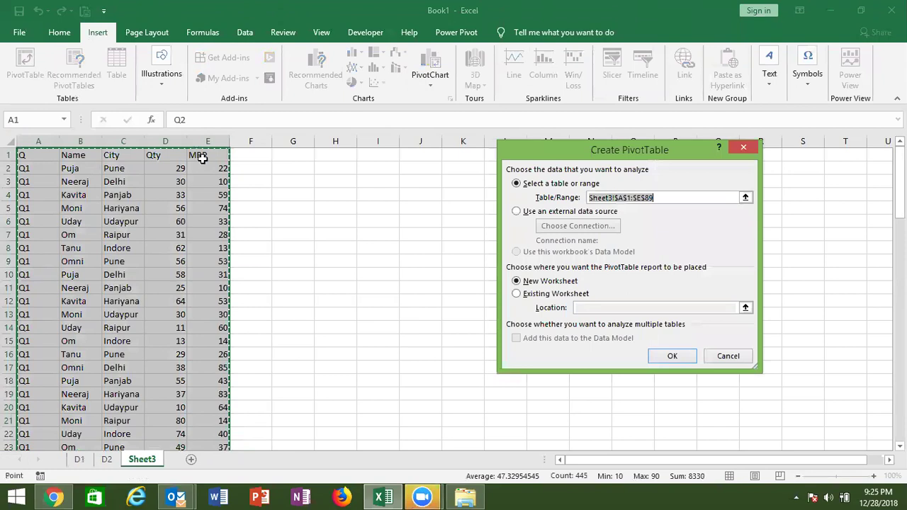
click(688, 356)
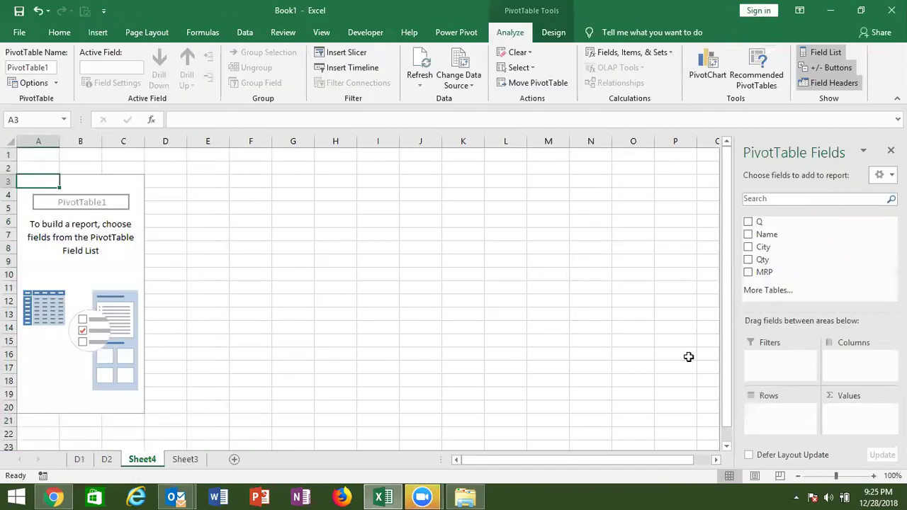
mouse_move(787, 223)
mouse_down()
mouse_move(798, 446)
mouse_move(789, 425)
mouse_up()
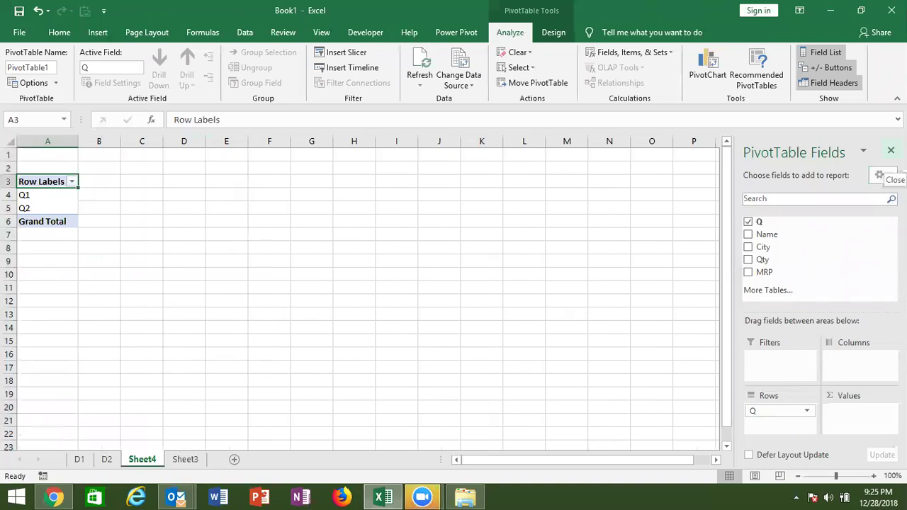
click(890, 150)
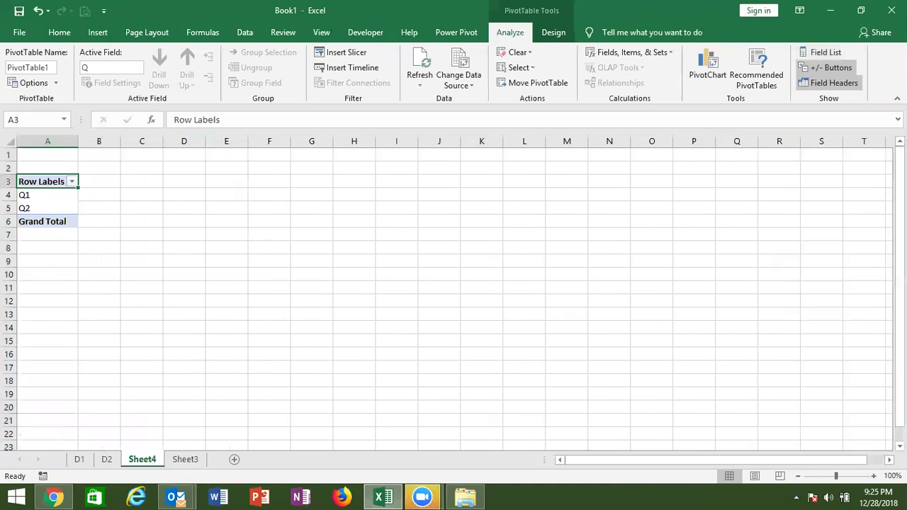
right_click(145, 460)
click(197, 319)
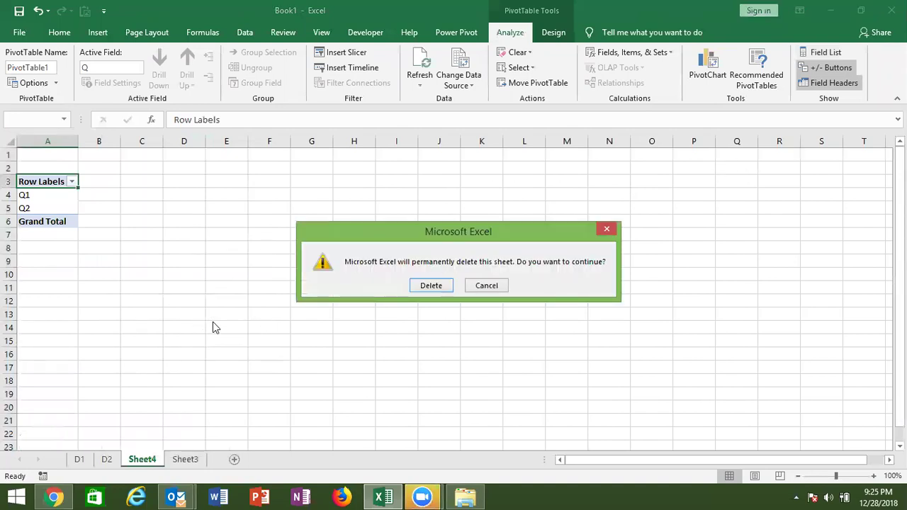
click(430, 285)
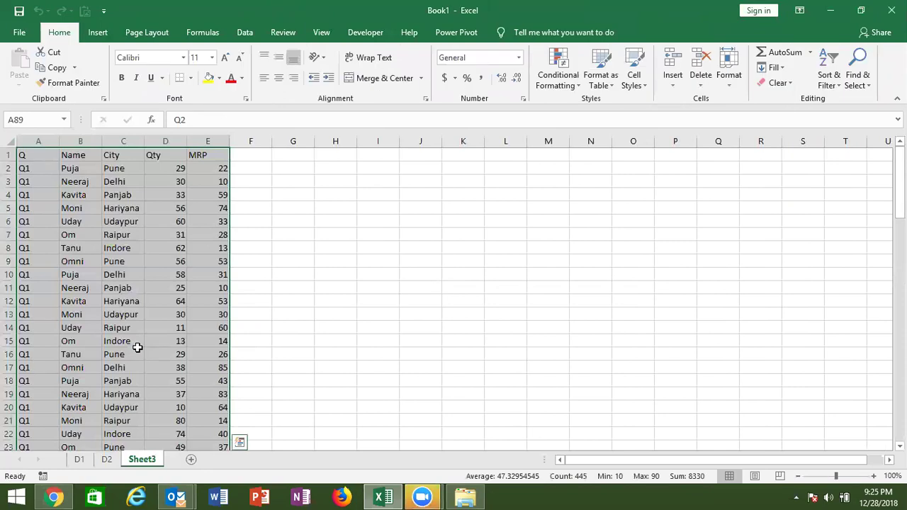
- Select the combined range A1:E89 on Sheet3 and delete it, leaving the sheet blank
key(ctrl+Down)
key(ctrl+Home)
key(ctrl+shift+End)
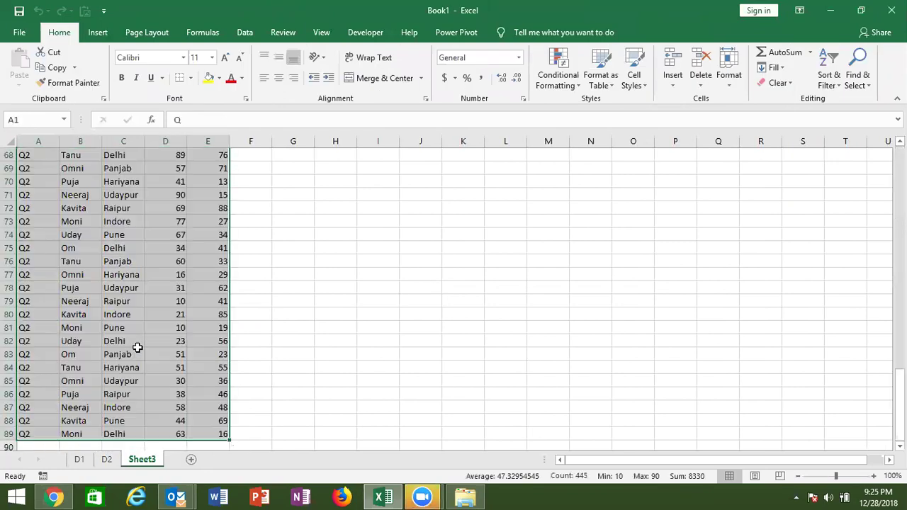
key(Delete)
key(ctrl+Home)
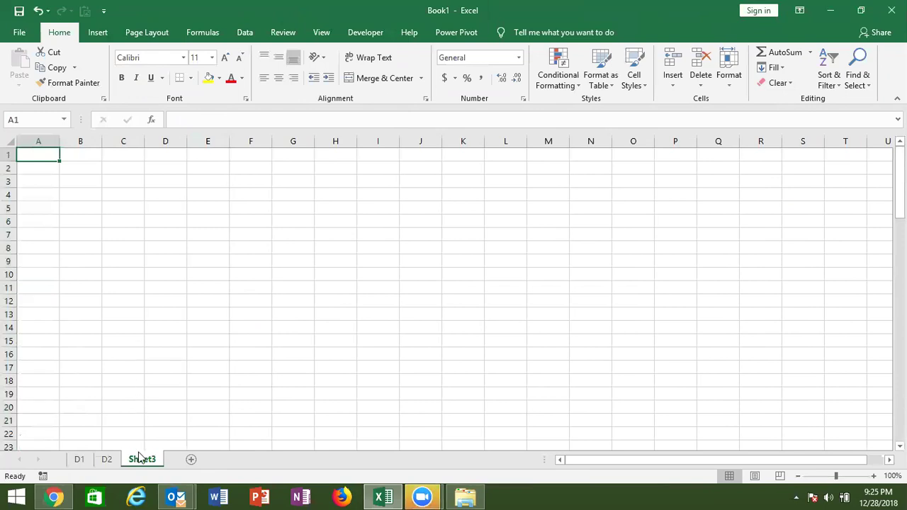
click(109, 36)
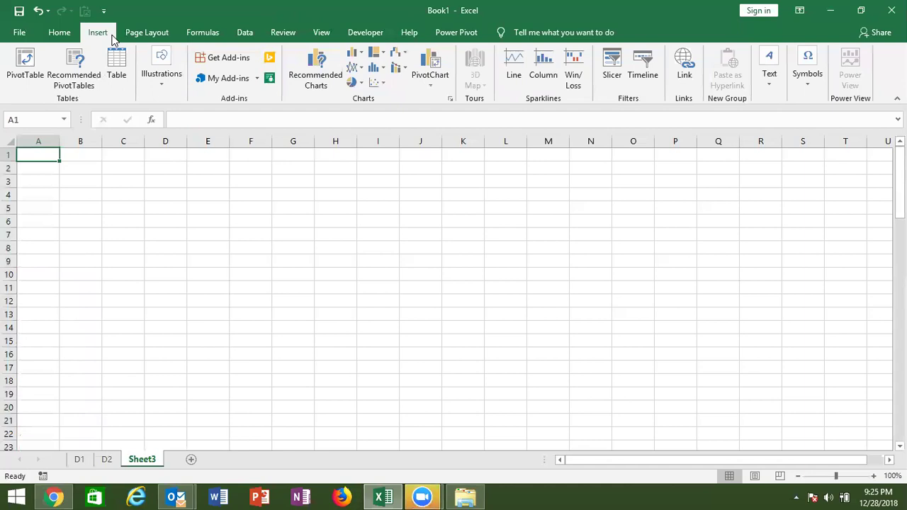
- Start a Microsoft Query import using Excel Files with d:\Book1.xls as the source workbook
click(240, 36)
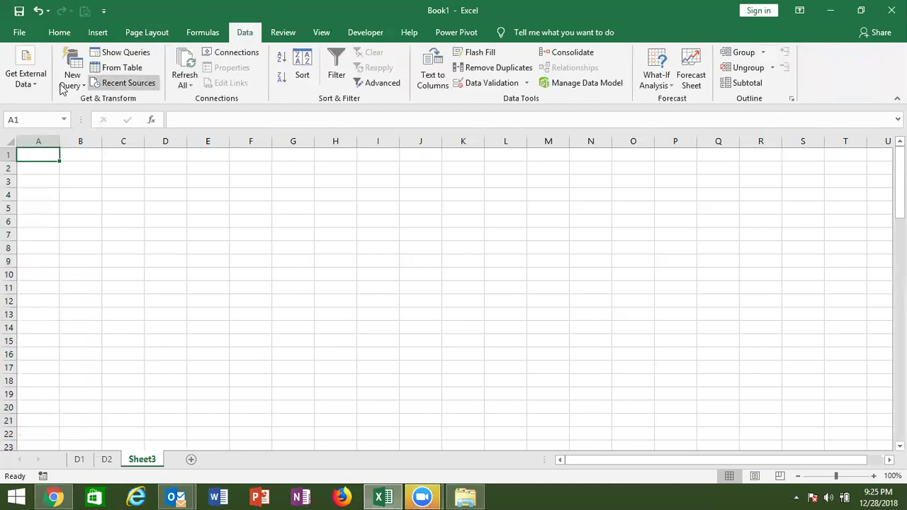
click(29, 88)
click(119, 144)
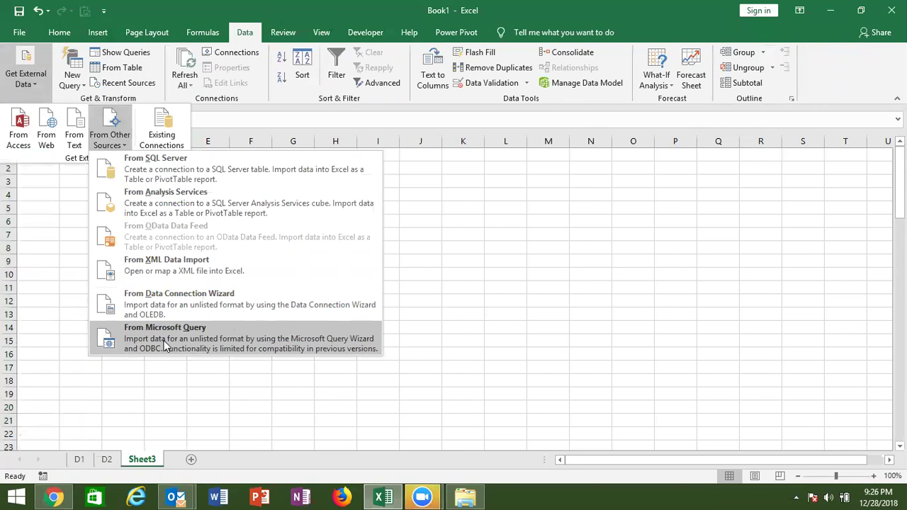
click(166, 345)
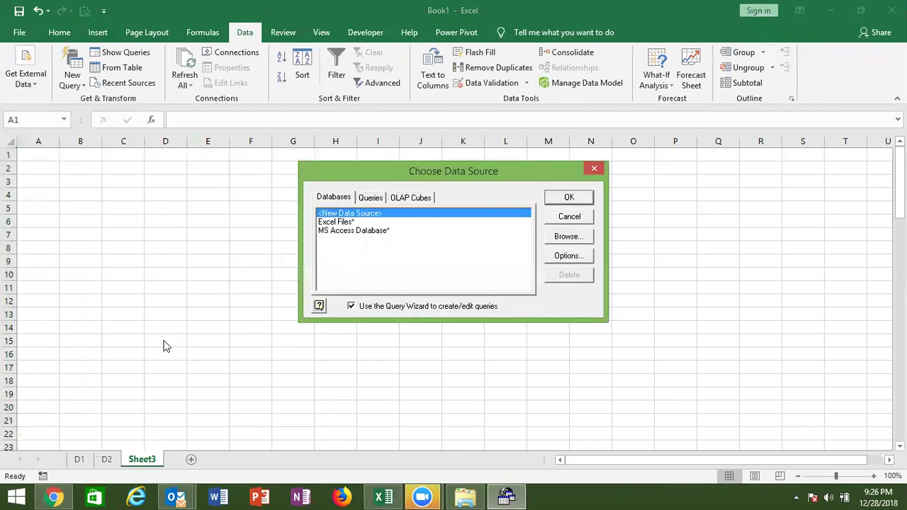
click(333, 222)
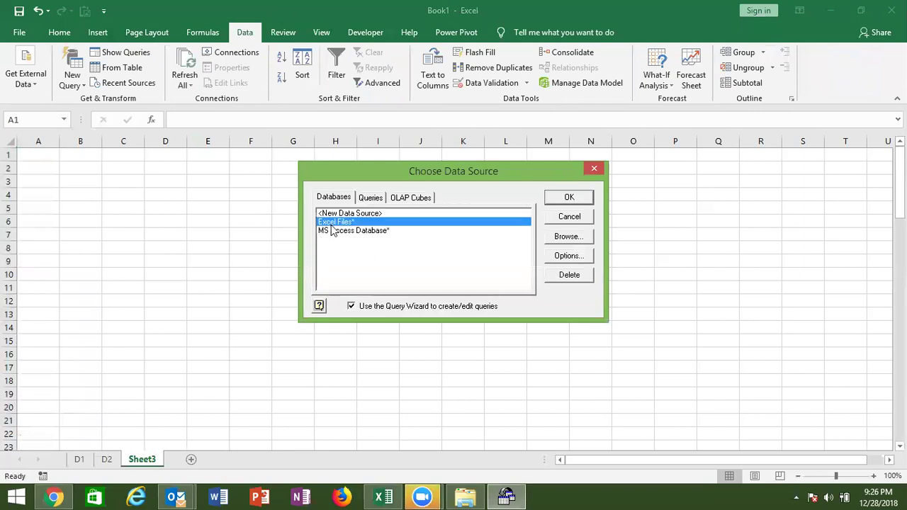
click(569, 197)
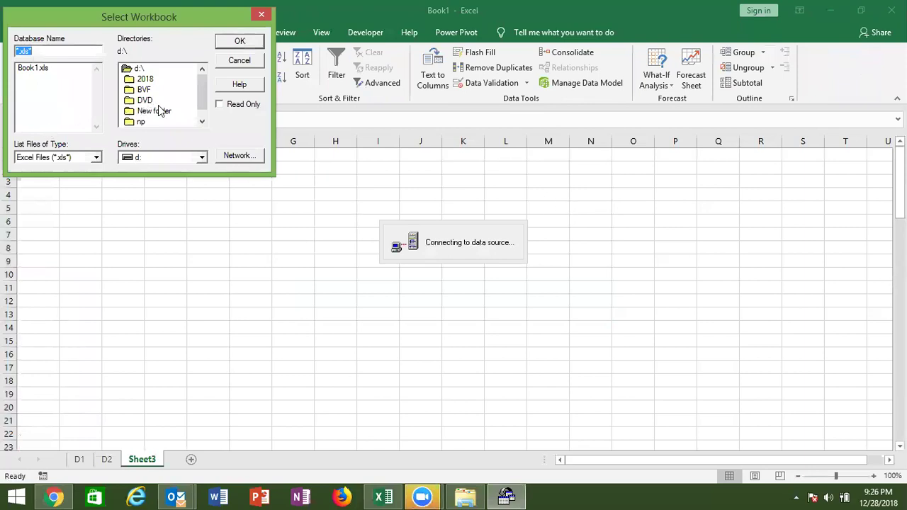
click(139, 69)
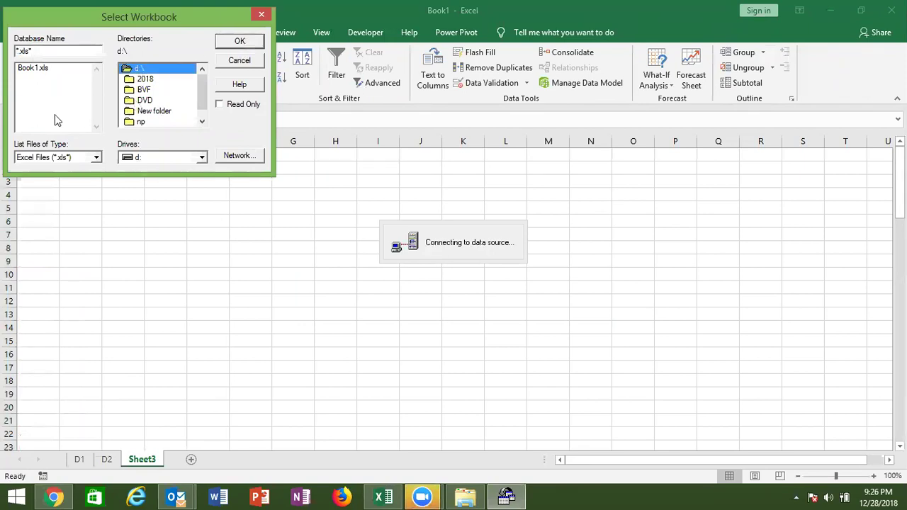
click(34, 69)
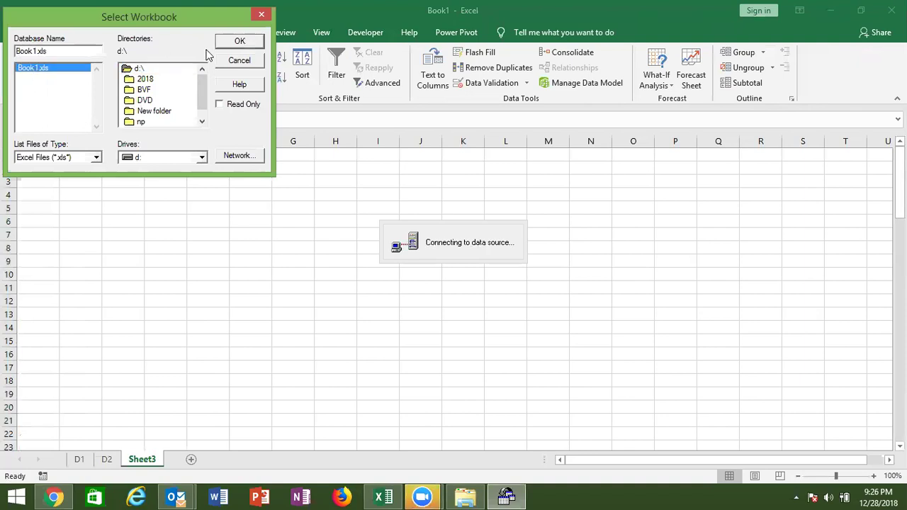
click(238, 44)
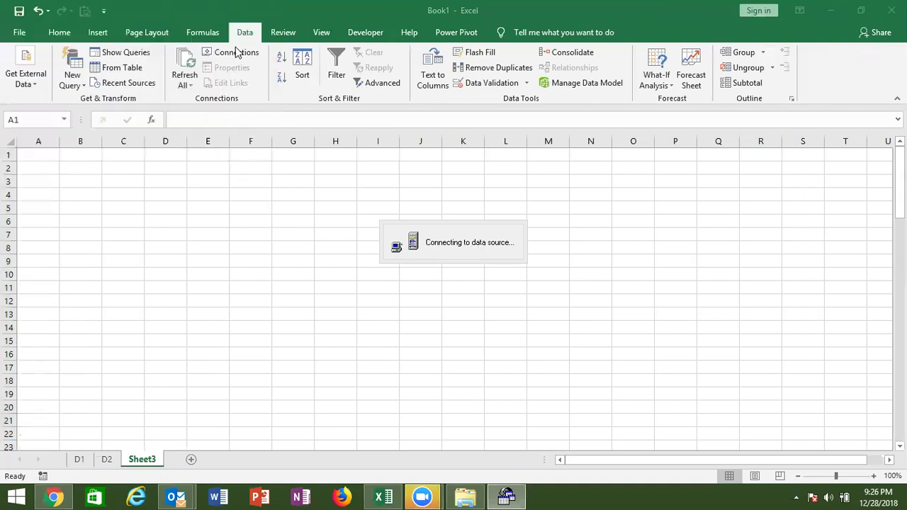
- Add all D1$ columns to the query and finish the wizard without filtering or sorting
click(305, 159)
click(305, 159)
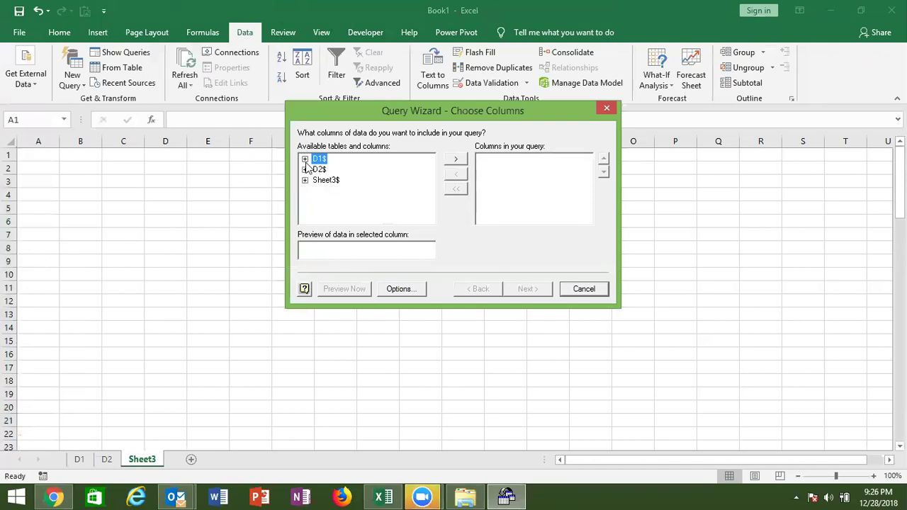
click(456, 159)
click(528, 289)
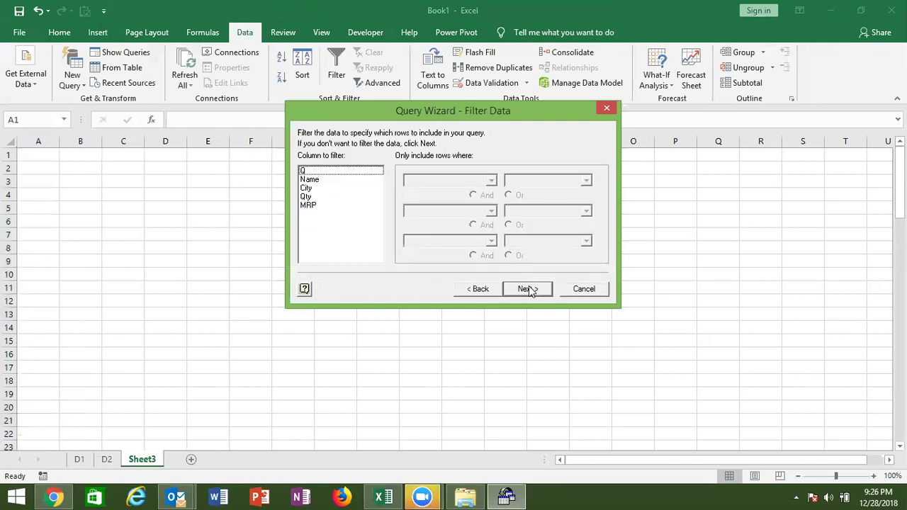
click(528, 289)
click(536, 290)
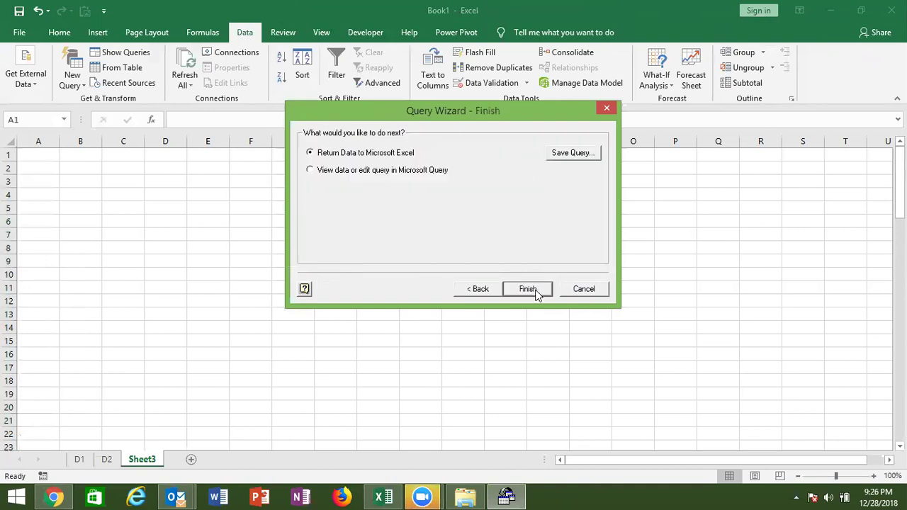
click(528, 290)
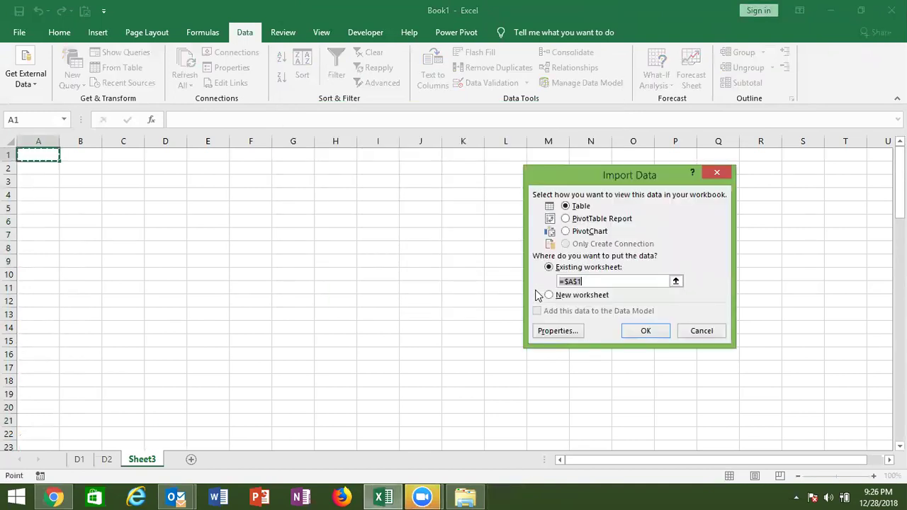
- Import the query results as a table at A1, then delete columns A–E again
click(647, 331)
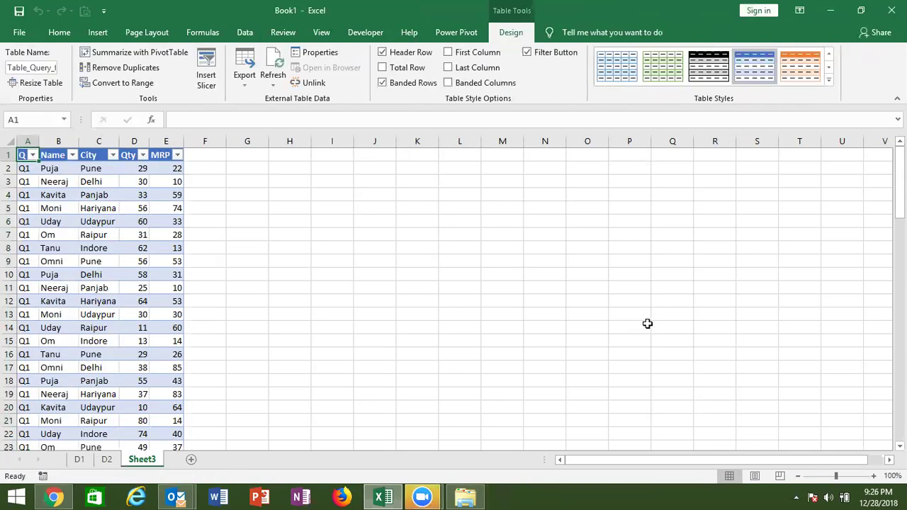
click(29, 134)
key(ctrl+shift+Right)
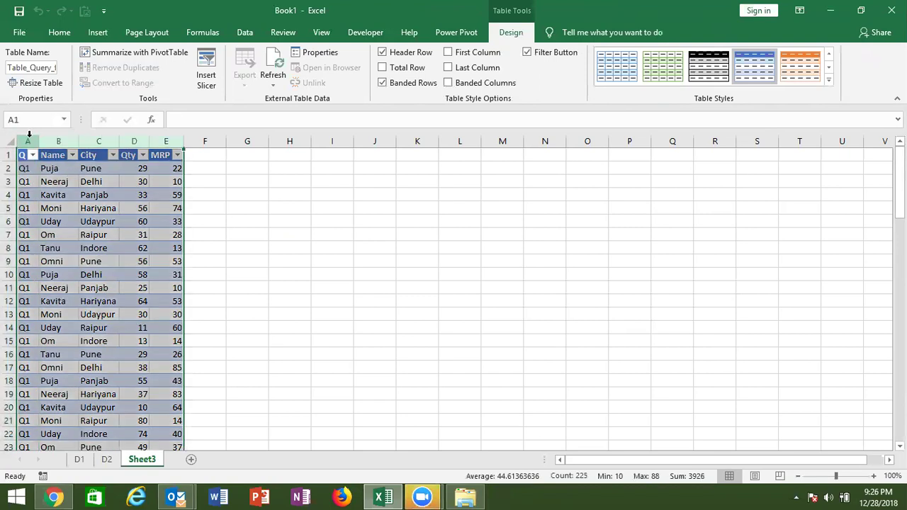
key(ctrl+minus)
click(27, 150)
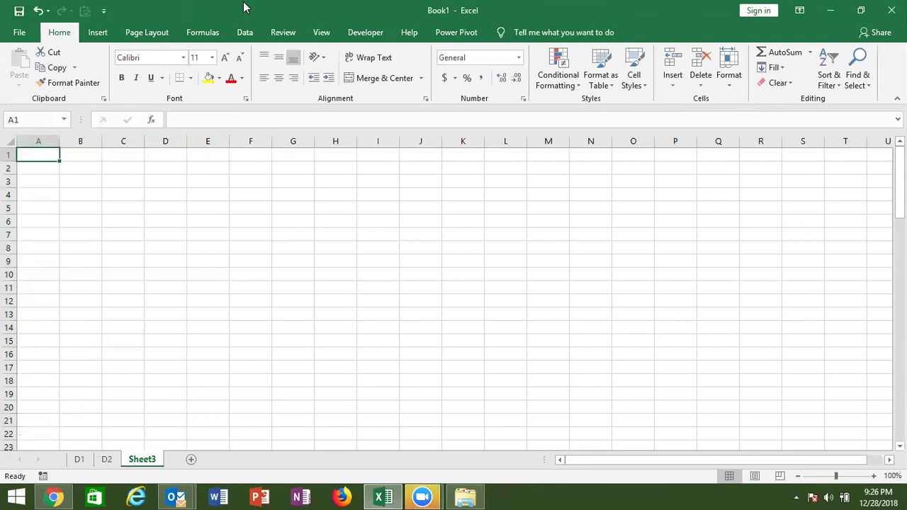
- Open Data > Get External Data > From Other Sources
click(247, 31)
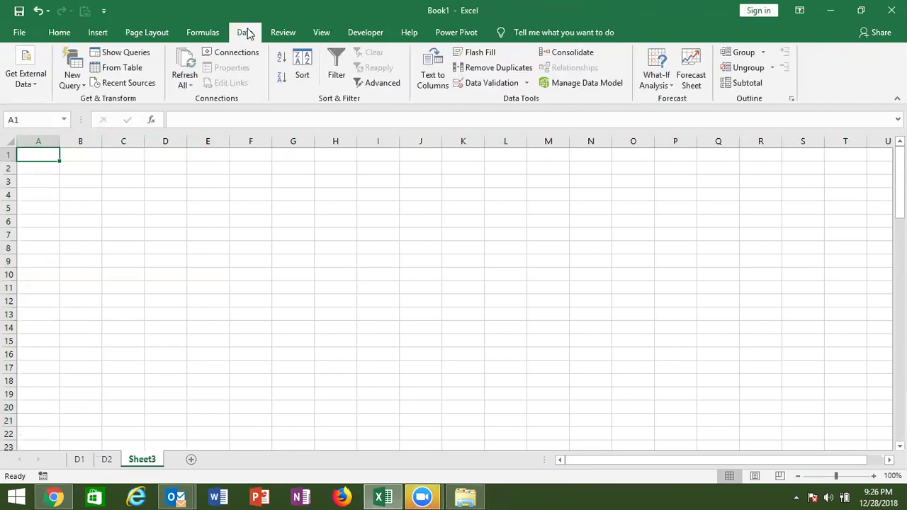
click(26, 84)
click(107, 141)
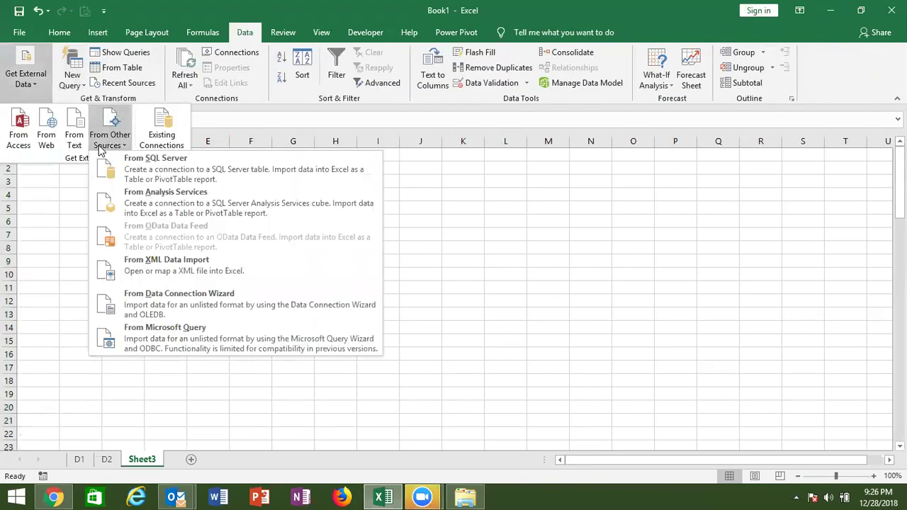
- Start a new Microsoft Query using Excel Files with Book1.xls as the source
click(168, 336)
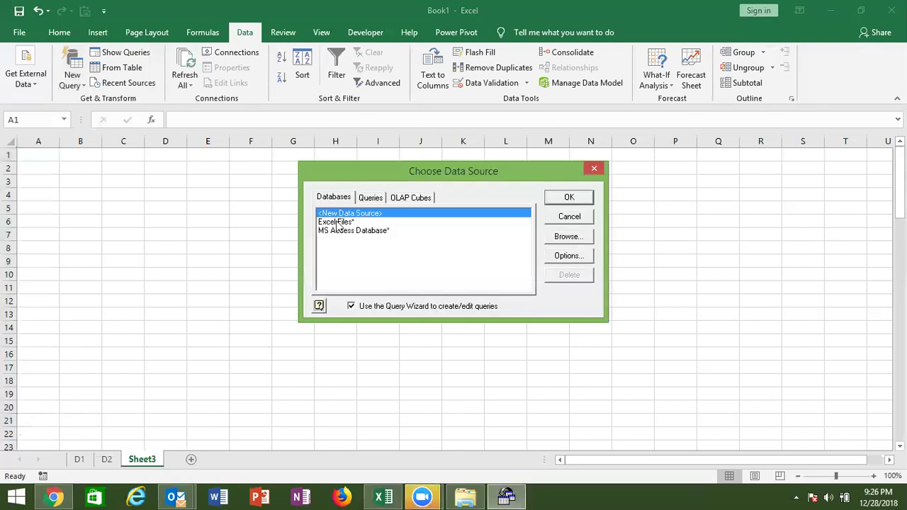
click(341, 223)
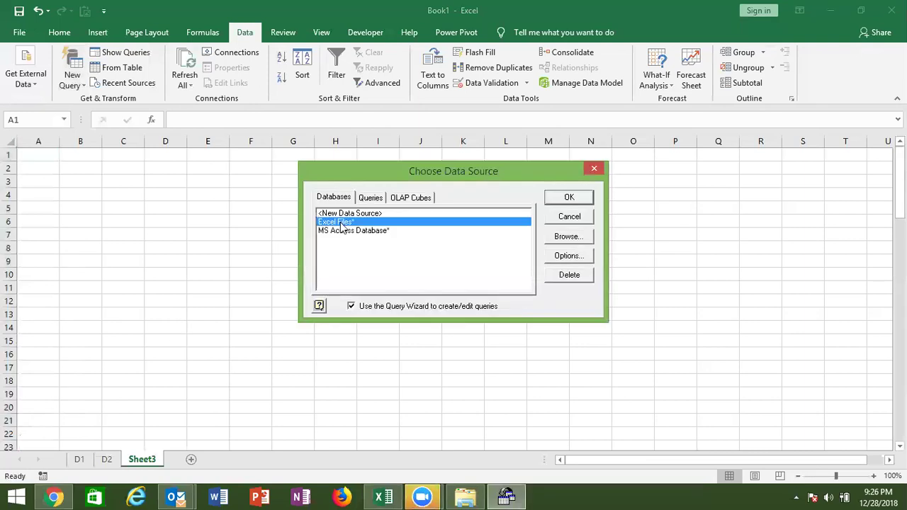
click(569, 198)
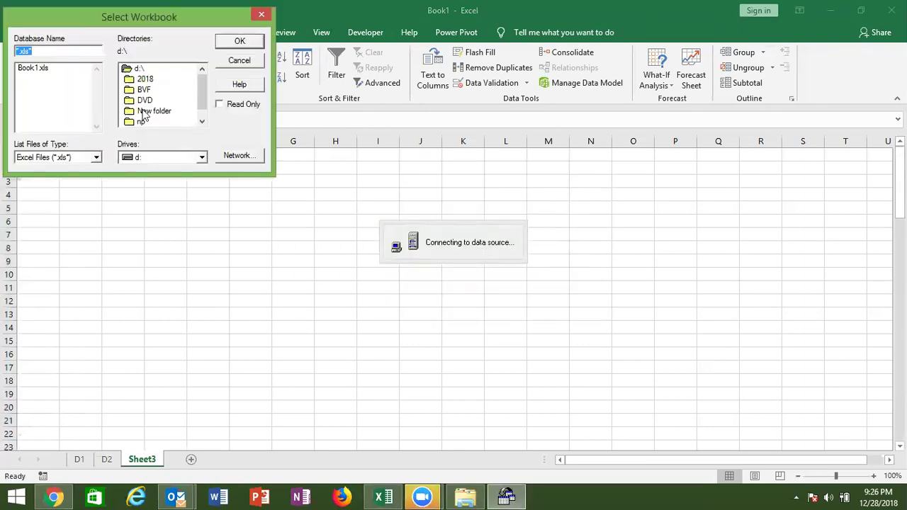
click(32, 68)
click(242, 42)
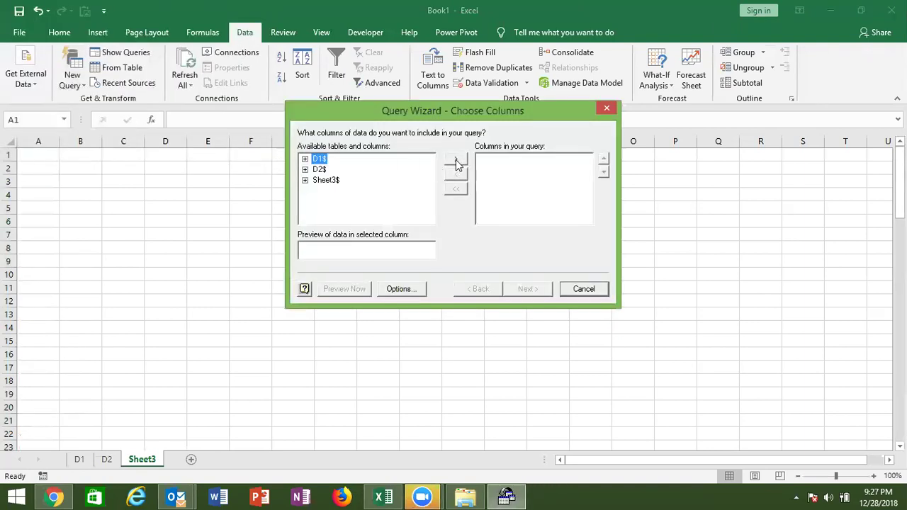
- Add all D1$ columns and finish the wizard to edit the query in Microsoft Query
click(457, 160)
click(527, 290)
click(528, 291)
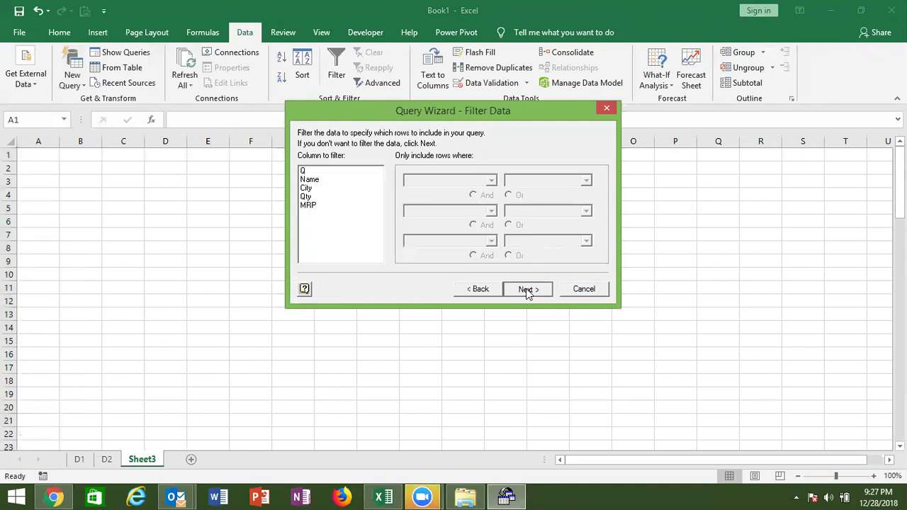
click(526, 290)
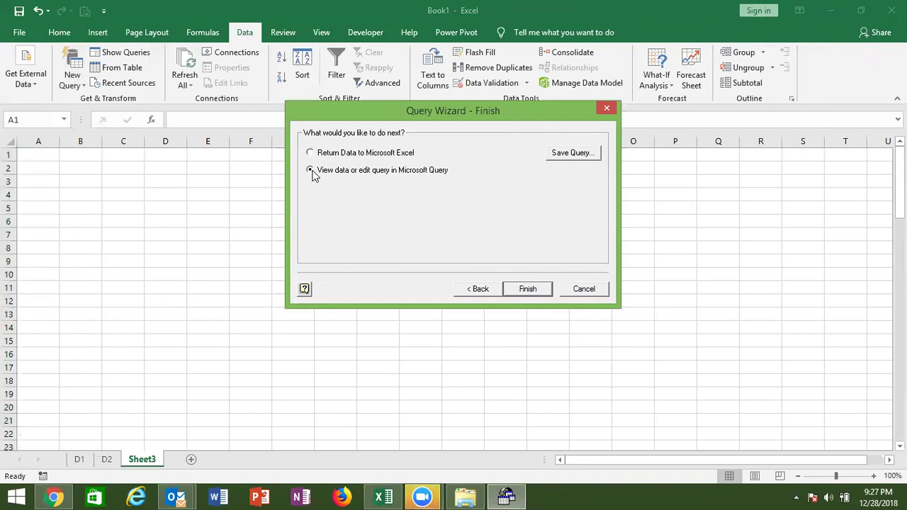
click(533, 289)
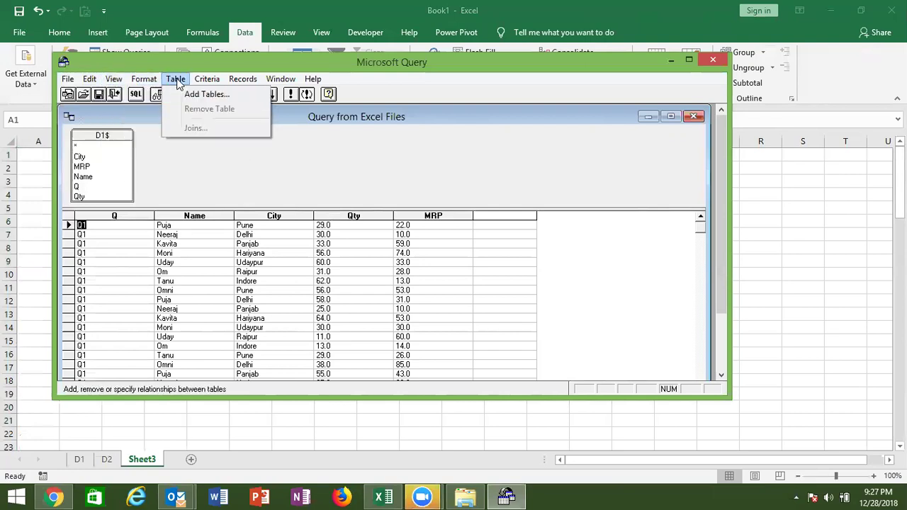
- Add the D2$ sheet as a second table through the Add Tables dialog, then close it
click(199, 94)
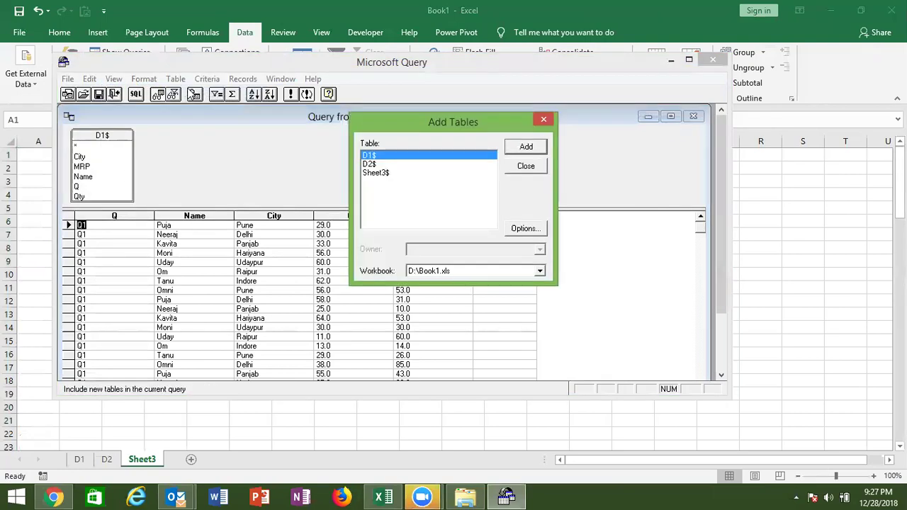
click(369, 163)
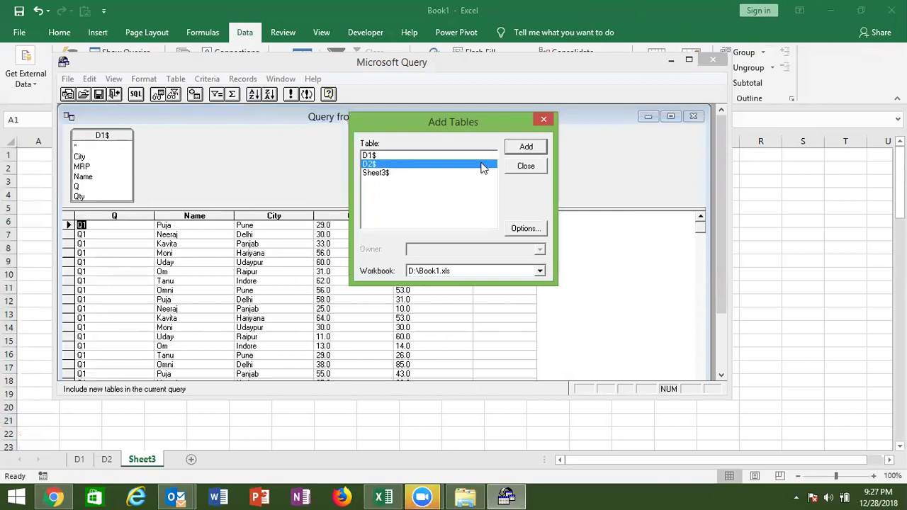
click(525, 153)
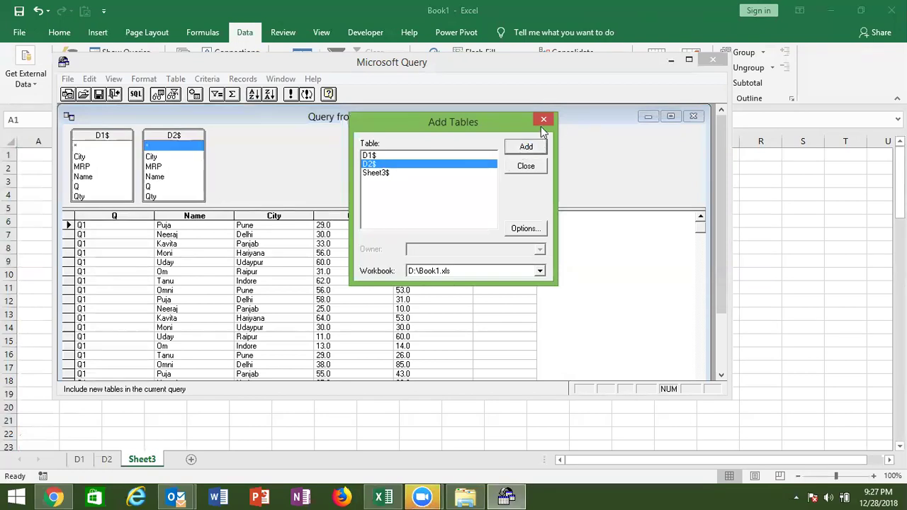
click(542, 122)
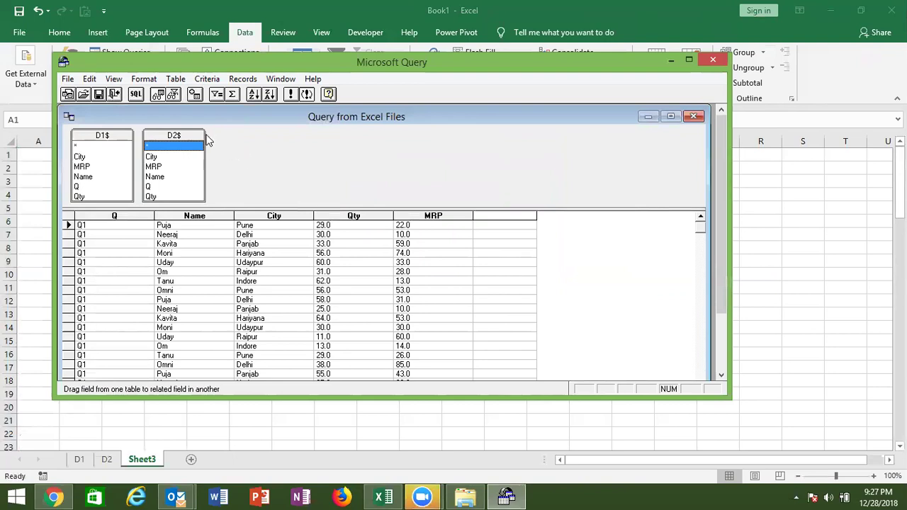
- Replace the SQL with a first, mistyped 'Select * from d2' attempt, which returns a syntax error
click(137, 95)
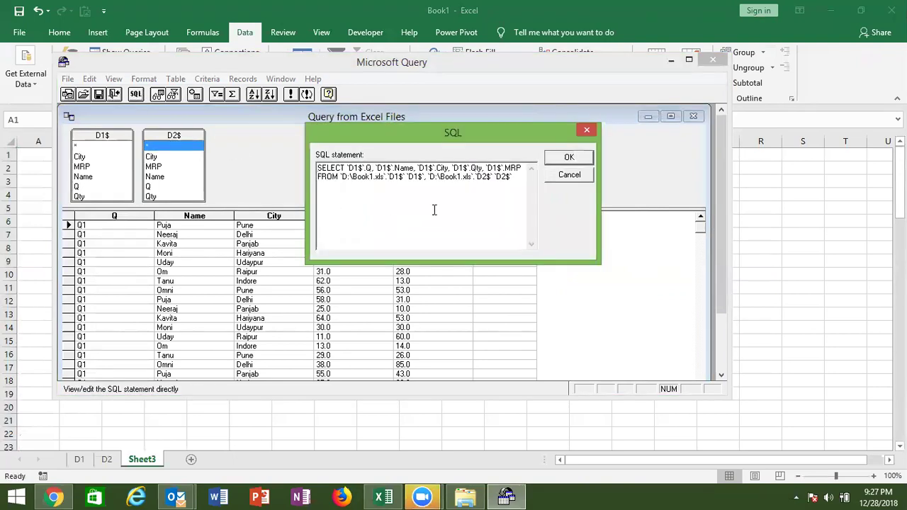
drag(517, 179, 312, 158)
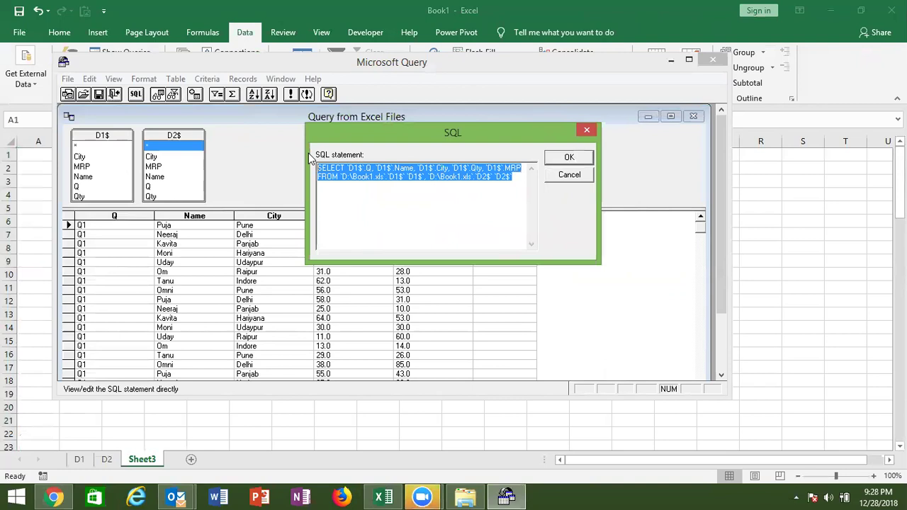
key(BackSpace)
text(Select)
key(BackSpace)
key(BackSpace)
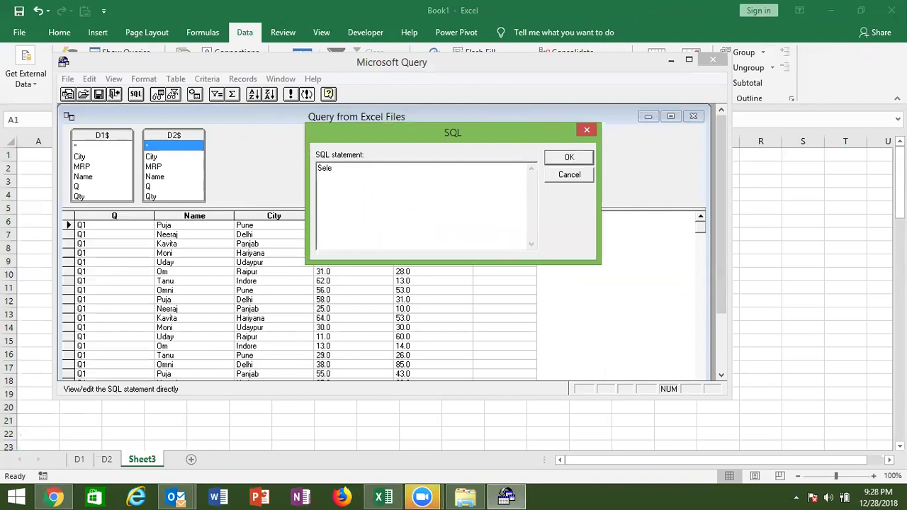
text(ct)
text( * form d2)
click(559, 159)
click(391, 216)
click(414, 214)
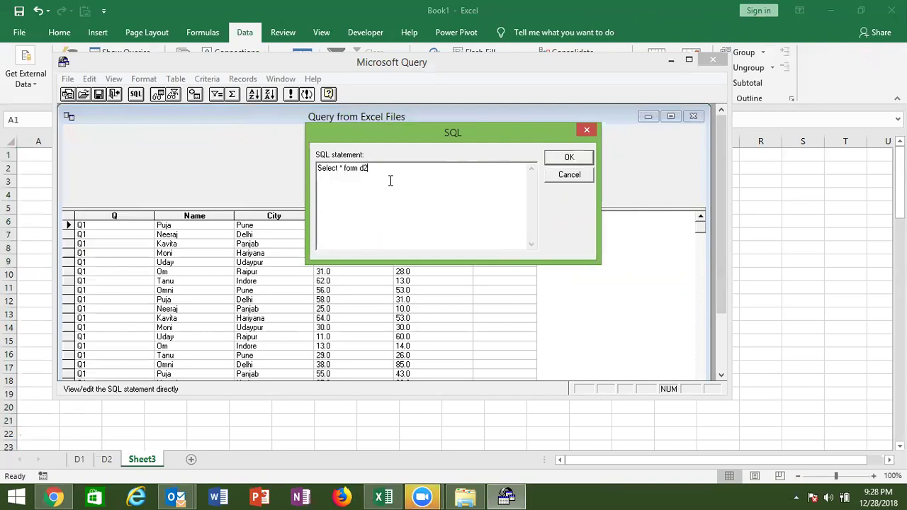
- Correct the statement to 'Select * from d2$' and apply it to show the Q2 rows
text($)
key(BackSpace)
key(BackSpace)
key(BackSpace)
key(BackSpace)
key(BackSpace)
key(BackSpace)
key(BackSpace)
key(BackSpace)
text(from d2\)
click(572, 158)
click(382, 212)
click(426, 217)
text($)
click(560, 158)
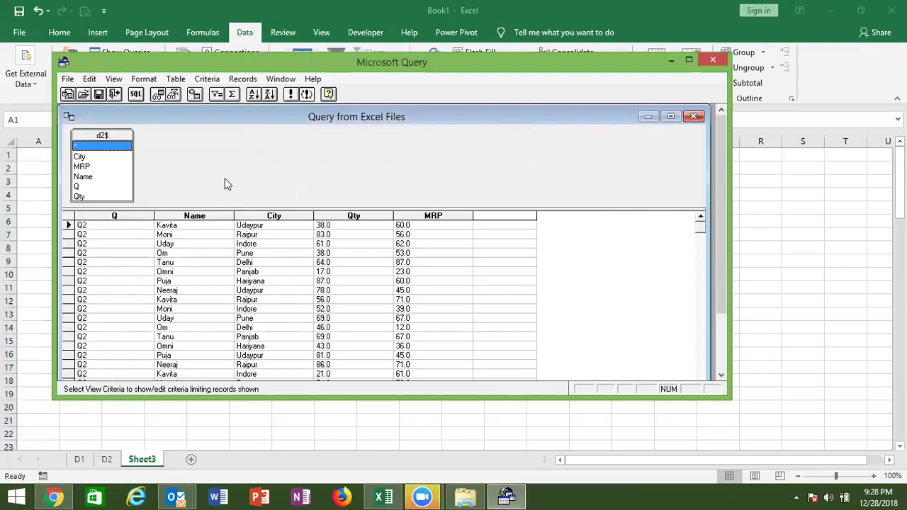
- Clear the SQL and enter 'Select * from d2$ union all' on separate lines
click(137, 95)
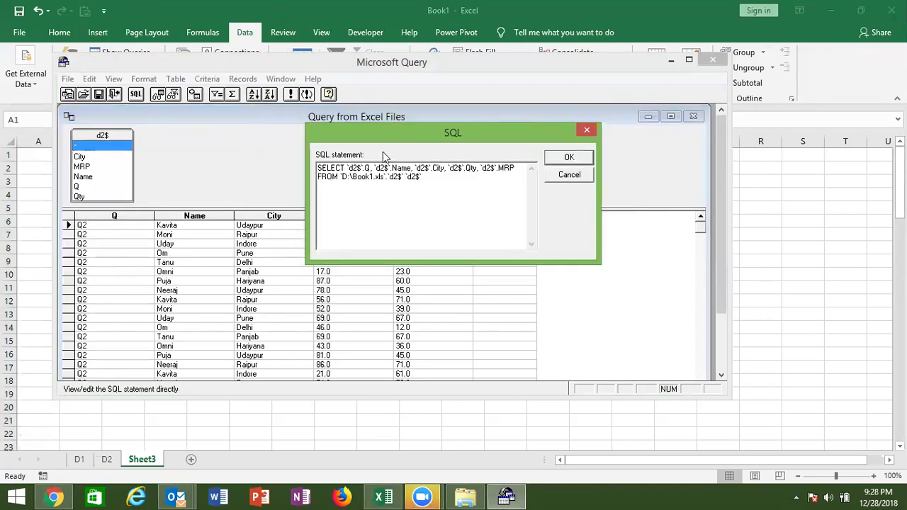
drag(424, 176, 298, 166)
key(Delete)
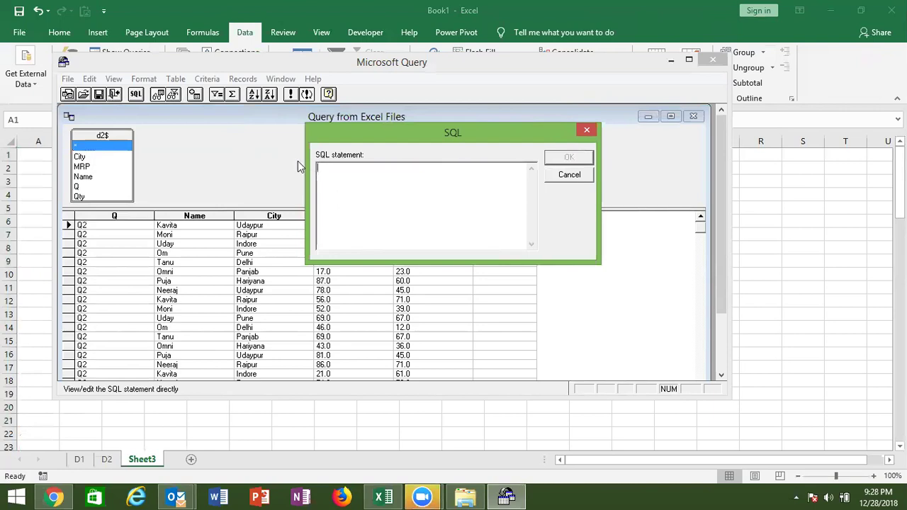
text(Select *)
key(Return)
text(from d2)
text($)
key(Return)
key(Return)
text(un)
text(ion all)
key(Return)
- Finish the union with 'select * from d1$' and submit it, accepting the warning
text(select *)
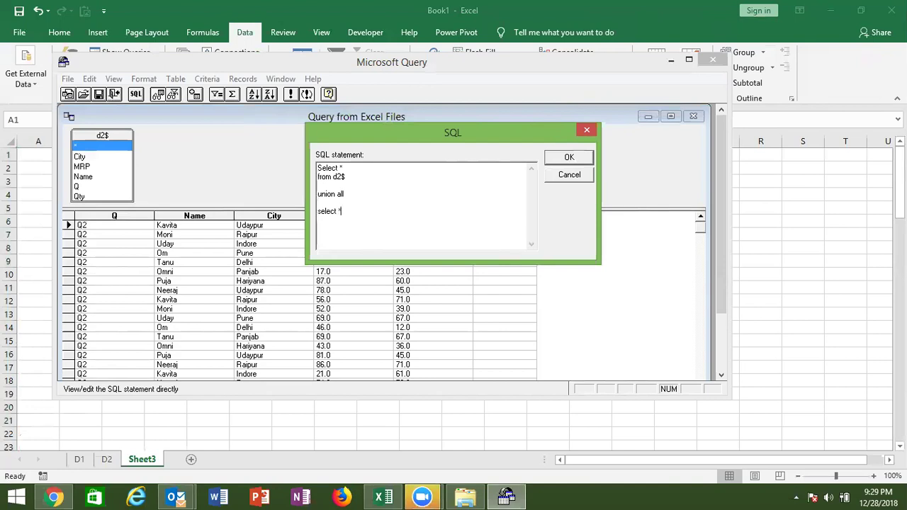
text( \)
key(BackSpace)
key(BackSpace)
key(Return)
text(form)
key(BackSpace)
key(BackSpace)
key(BackSpace)
key(BackSpace)
text(from d1)
text($)
click(571, 159)
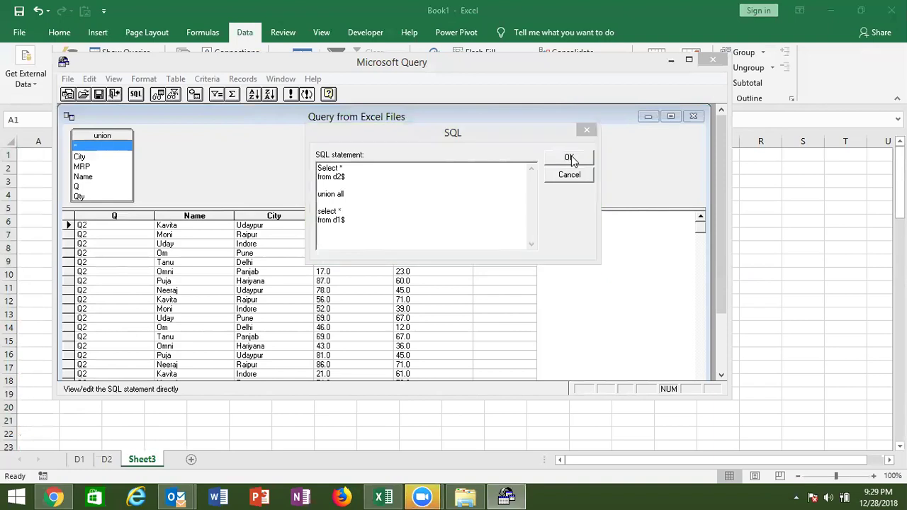
click(396, 215)
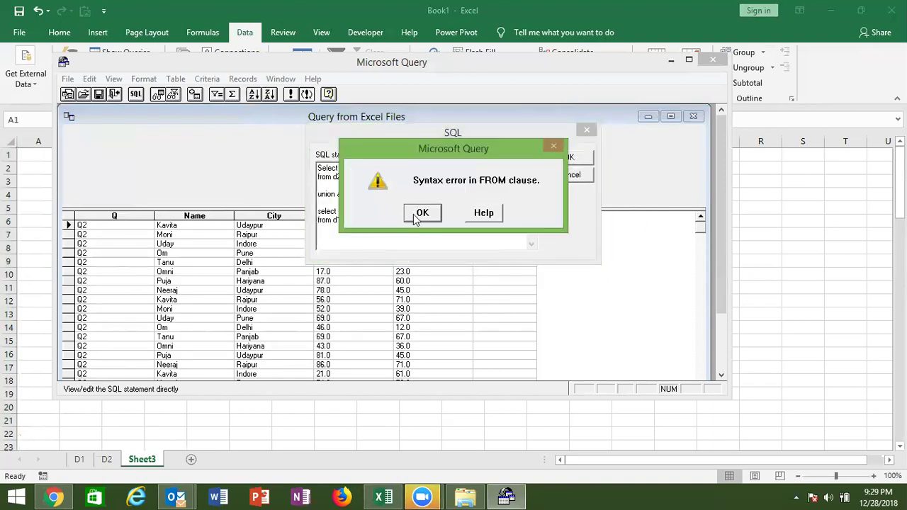
- Retry the query with 'union all' changed to 'unionall', which again gives a FROM clause error
click(420, 214)
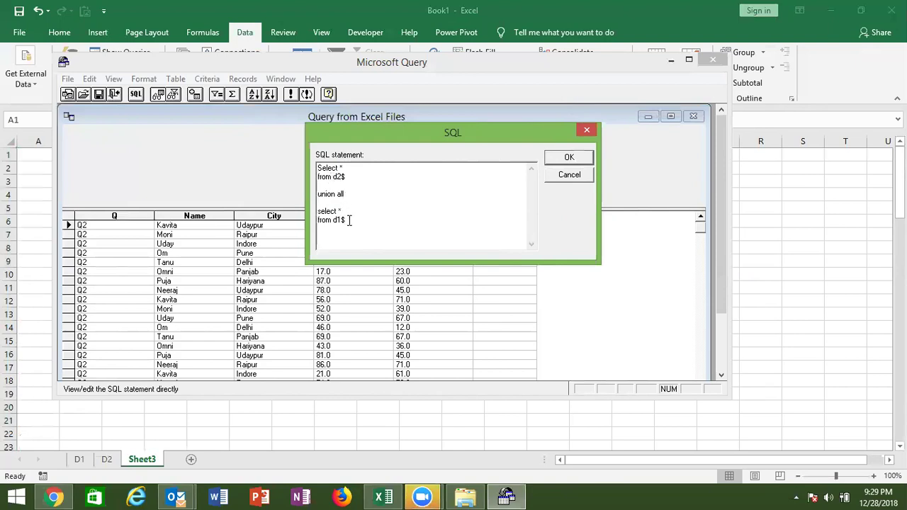
drag(349, 220, 317, 201)
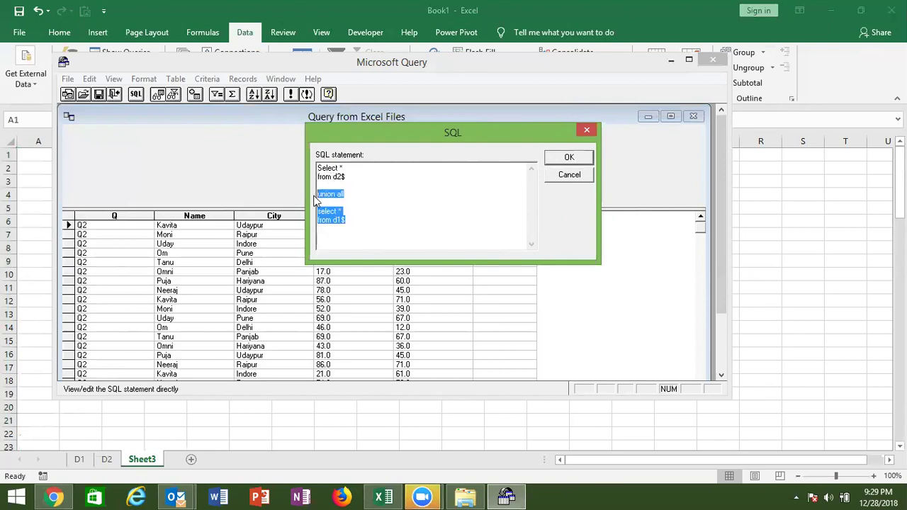
key(Delete)
key(ctrl+z)
click(336, 194)
key(BackSpace)
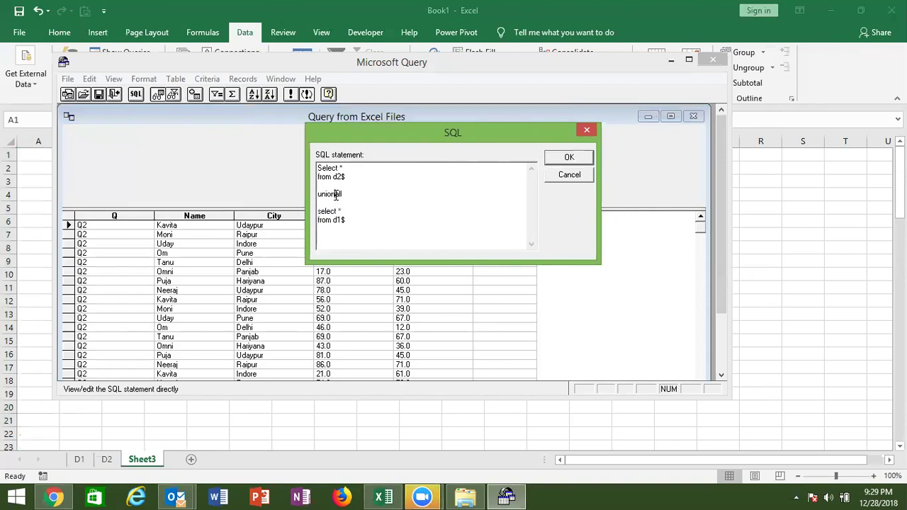
click(568, 159)
click(389, 217)
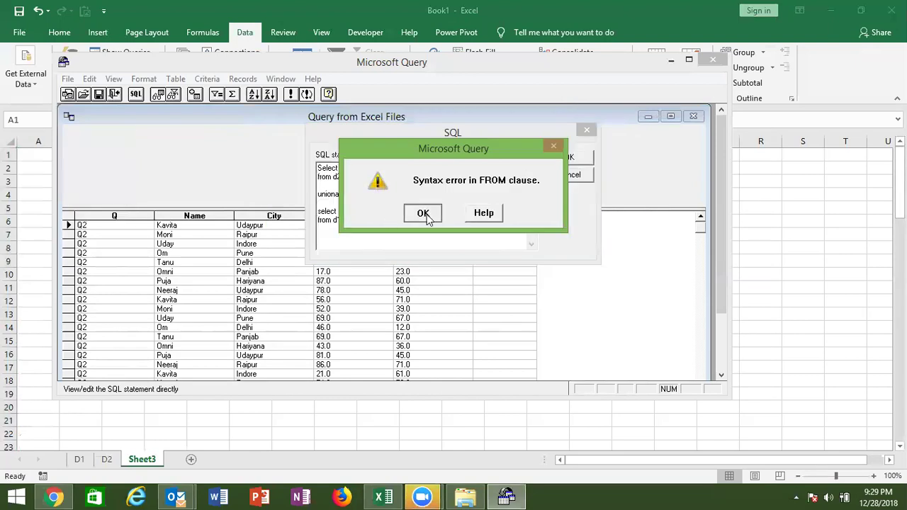
click(424, 214)
- Delete the unionall and d1$ lines and apply the d2$-only query
drag(370, 223, 316, 185)
key(BackSpace)
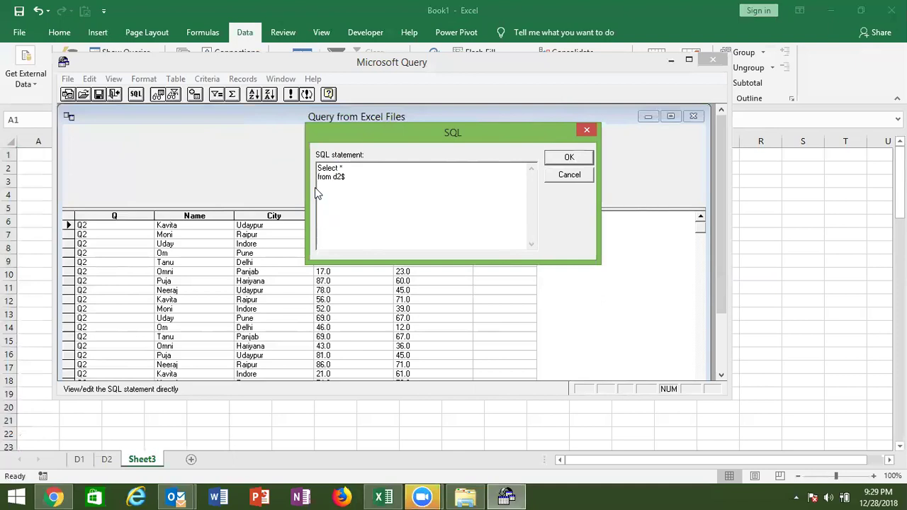
click(584, 157)
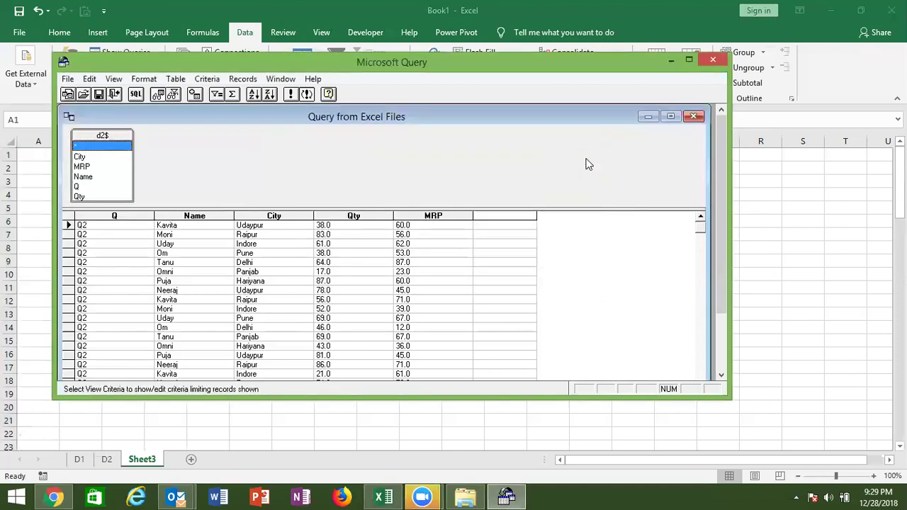
- Replace the SQL with 'Select * from d1$' and apply it to show the Q1 rows
click(136, 94)
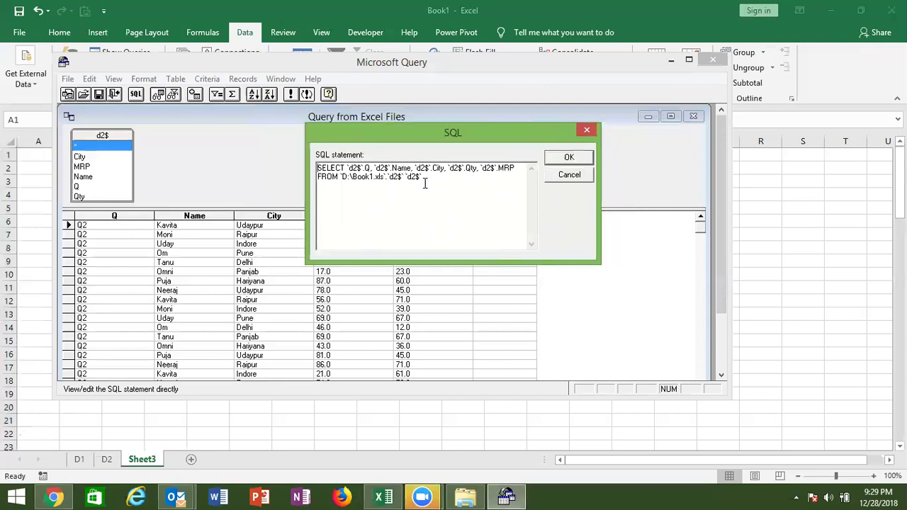
drag(425, 178, 318, 166)
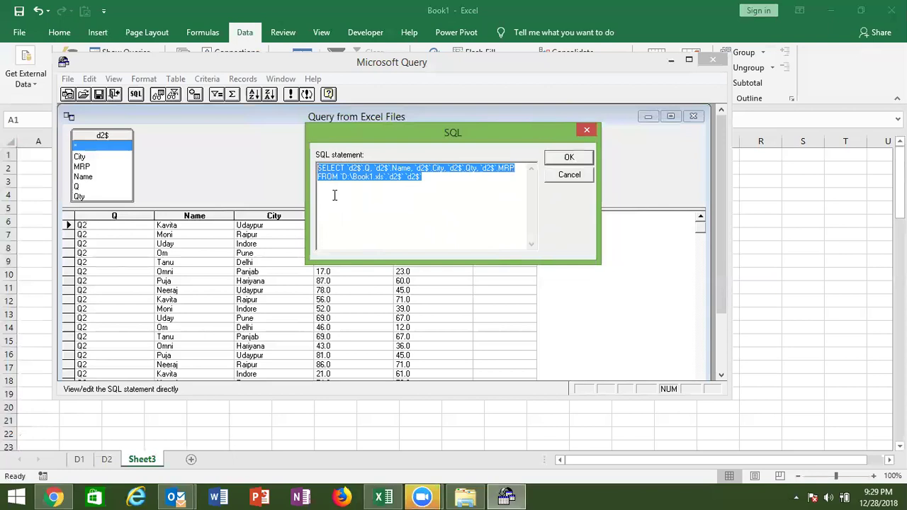
click(334, 195)
click(456, 180)
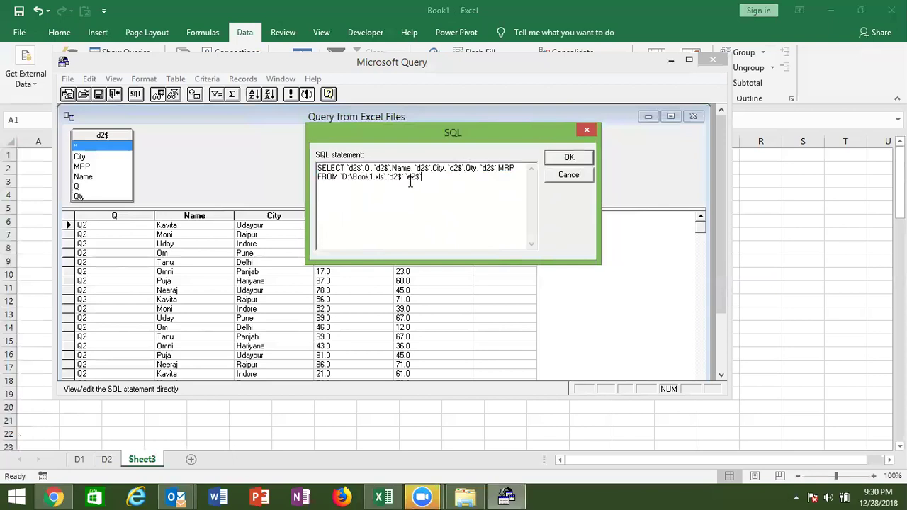
key(ctrl+a)
key(ctrl+c)
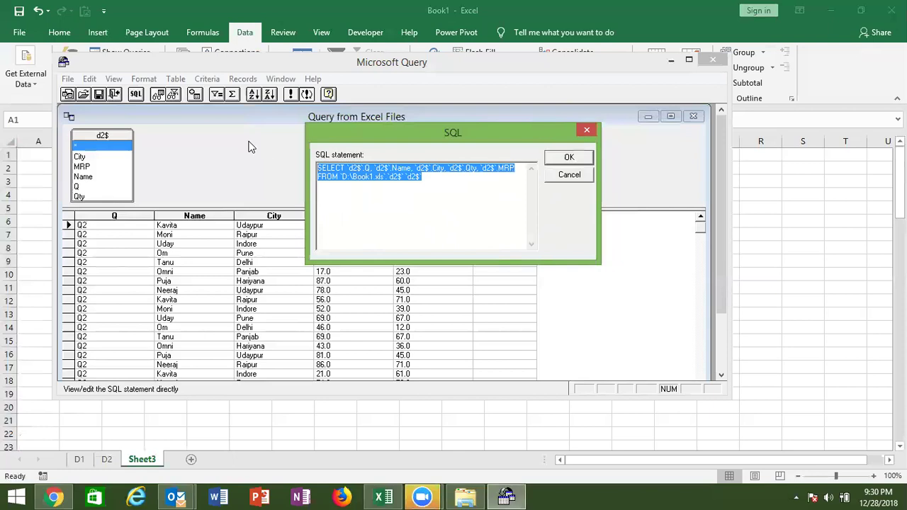
text(Select *)
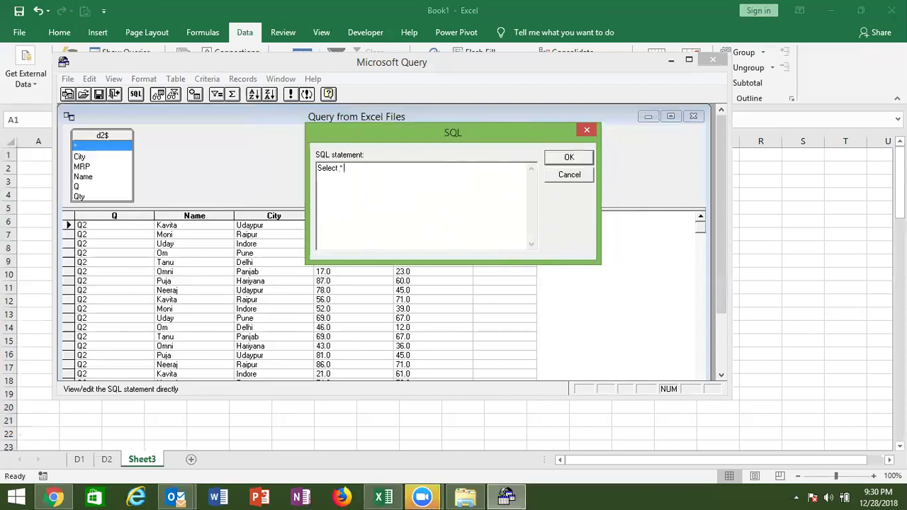
key(Return)
text(from d)
text(1)
text($)
click(569, 158)
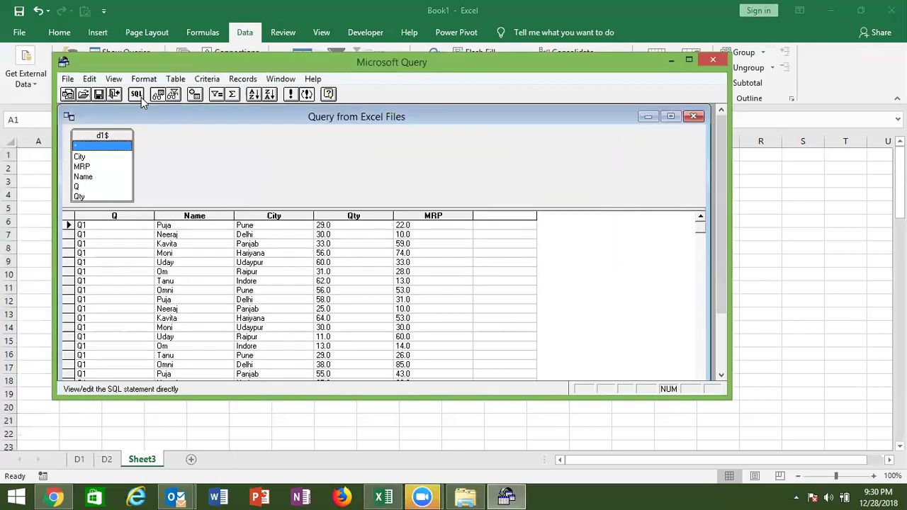
- Append 'unionall' and the pasted d2$ SELECT statement below the d1$ query's SQL
click(141, 97)
key(Return)
key(Return)
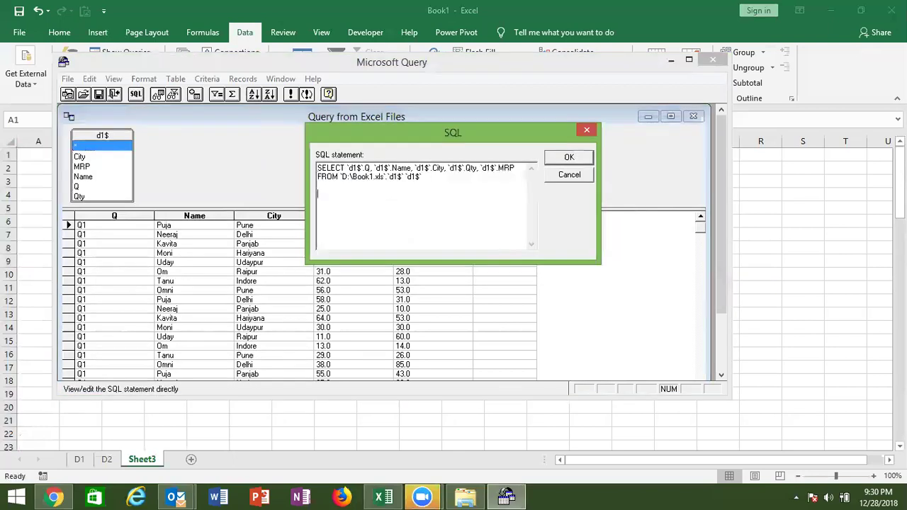
text(unionall)
key(Return)
key(ctrl+v)
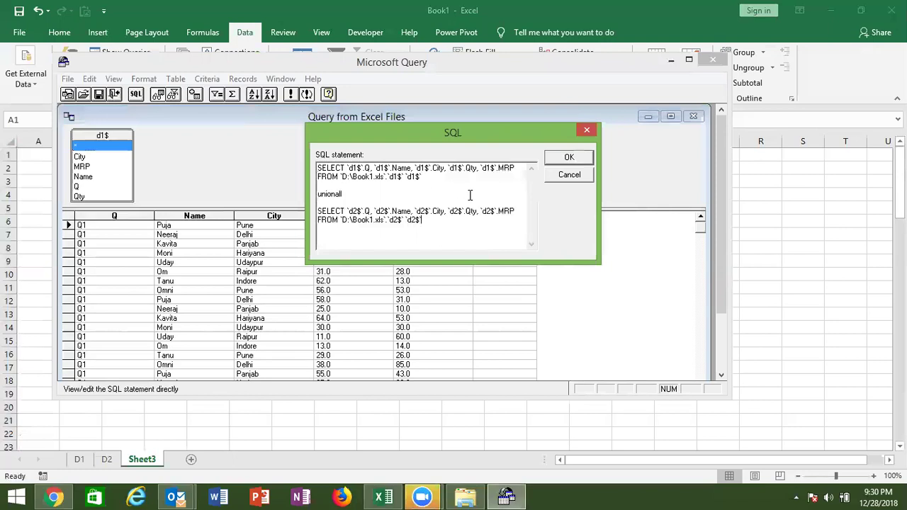
- Correct 'unionall' to 'union all' and run the combined query past the warnings
click(472, 194)
click(575, 157)
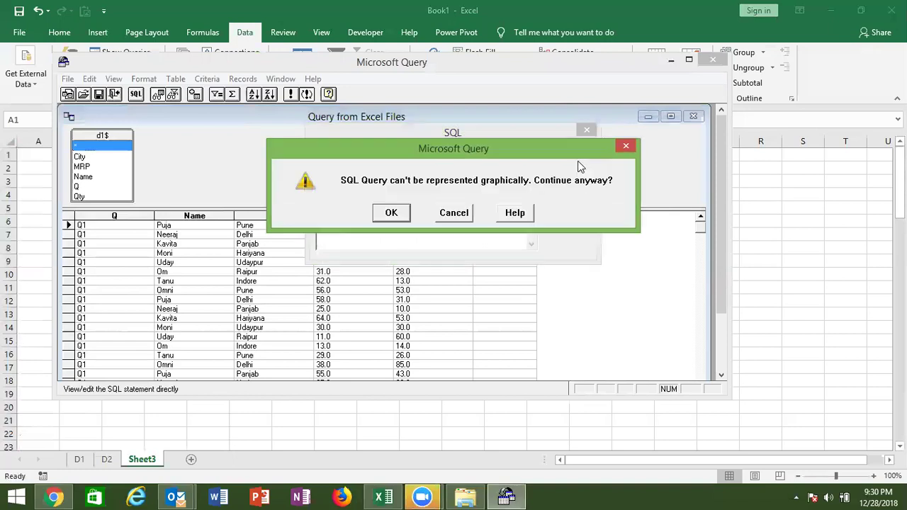
click(392, 213)
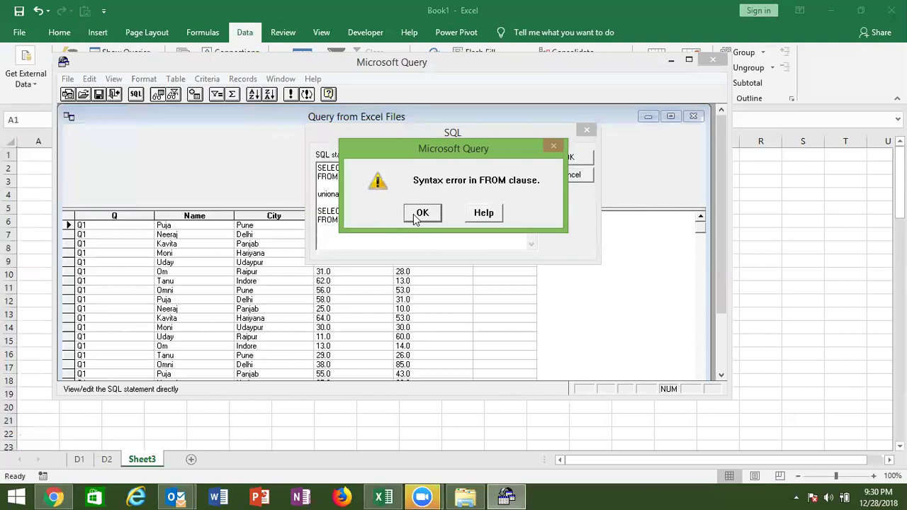
click(416, 213)
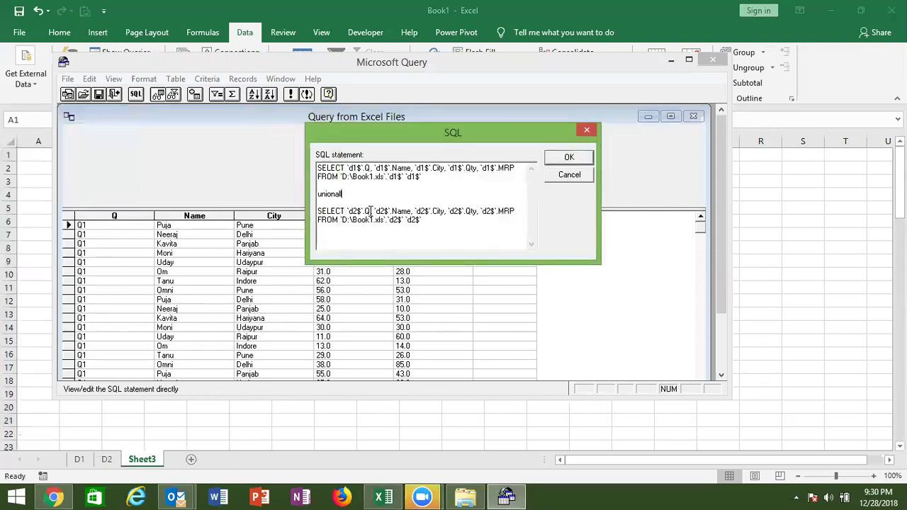
click(337, 193)
click(569, 157)
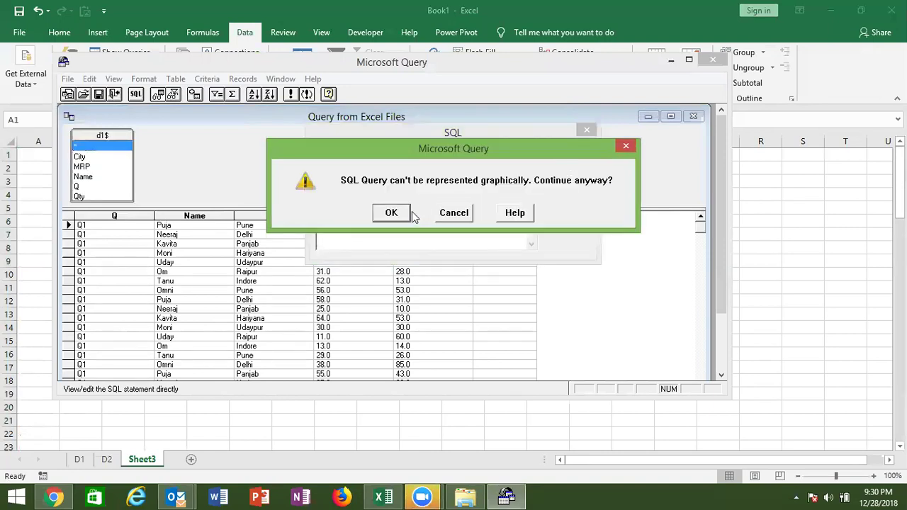
click(394, 213)
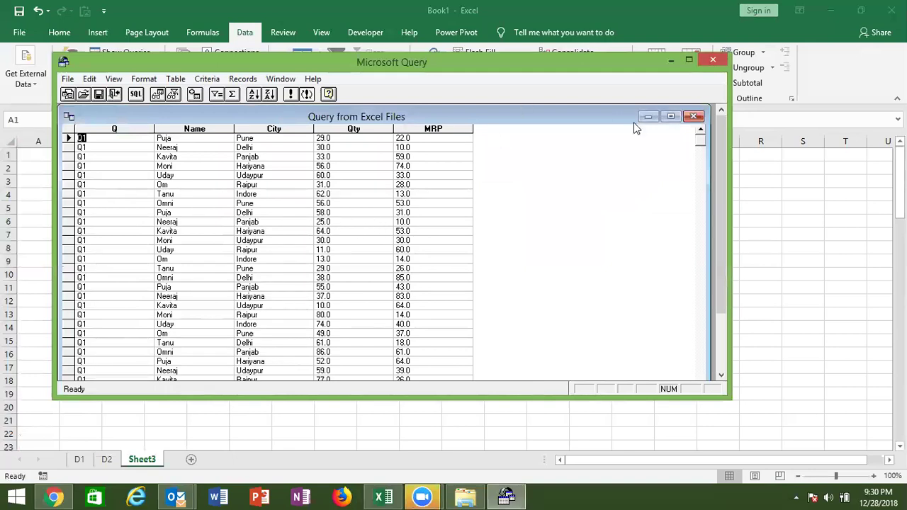
- Scroll the result grid down from the Q1 records to the Q2 rows
click(121, 185)
click(700, 175)
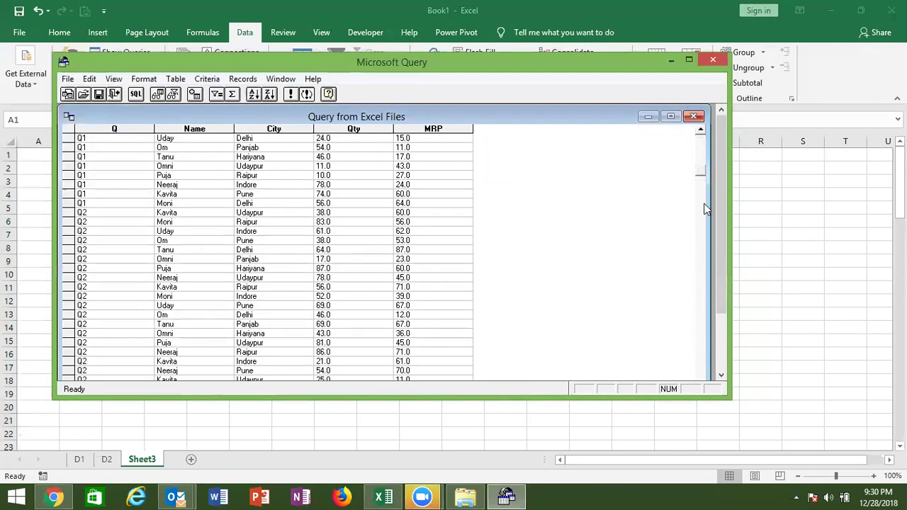
click(704, 204)
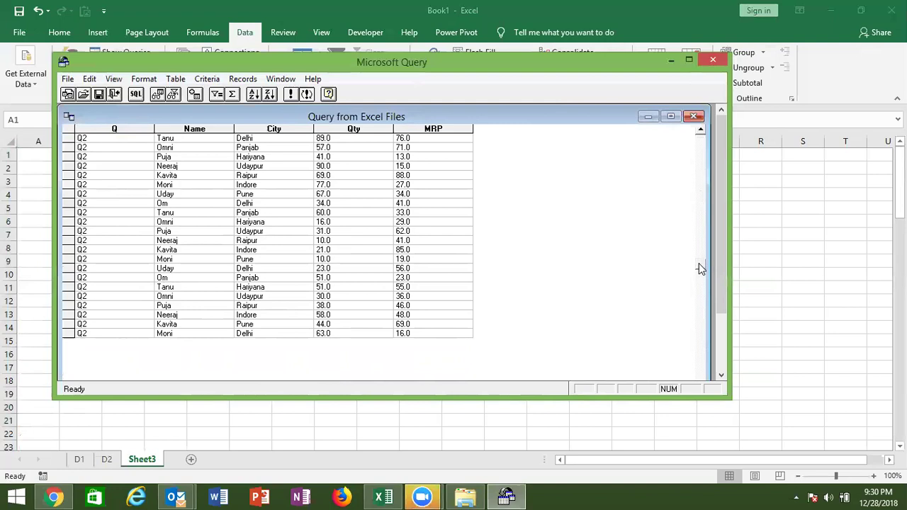
drag(700, 268, 694, 146)
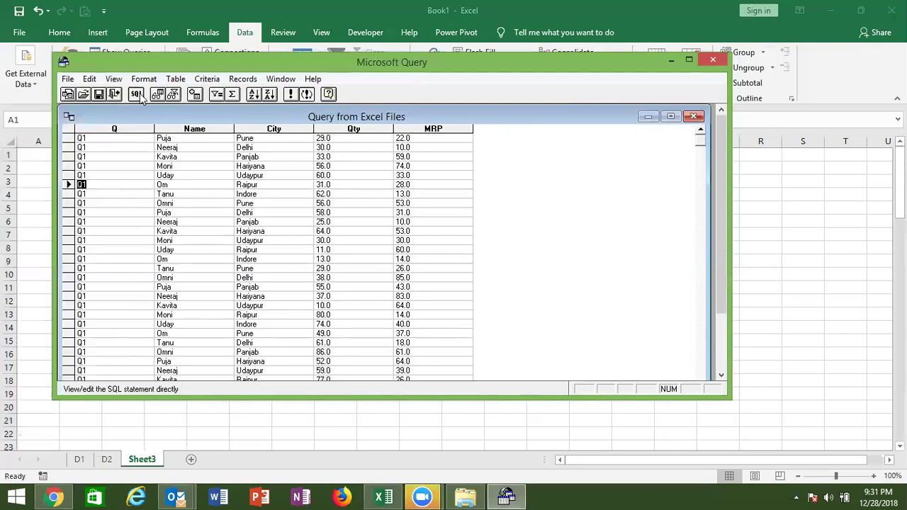
click(136, 94)
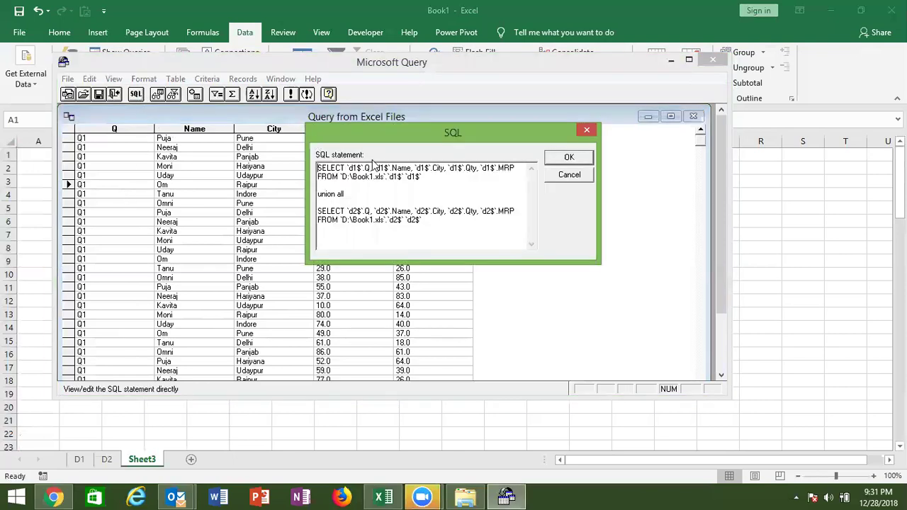
double_click(411, 176)
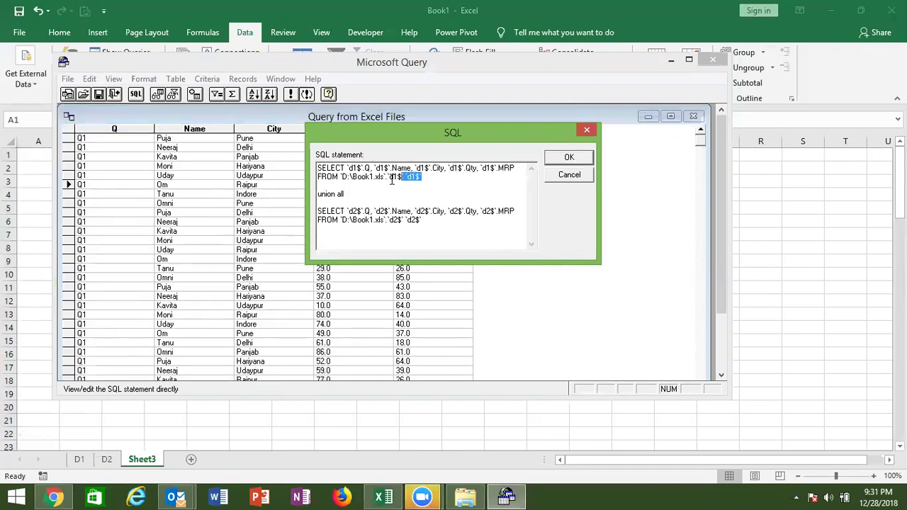
shift+click(317, 170)
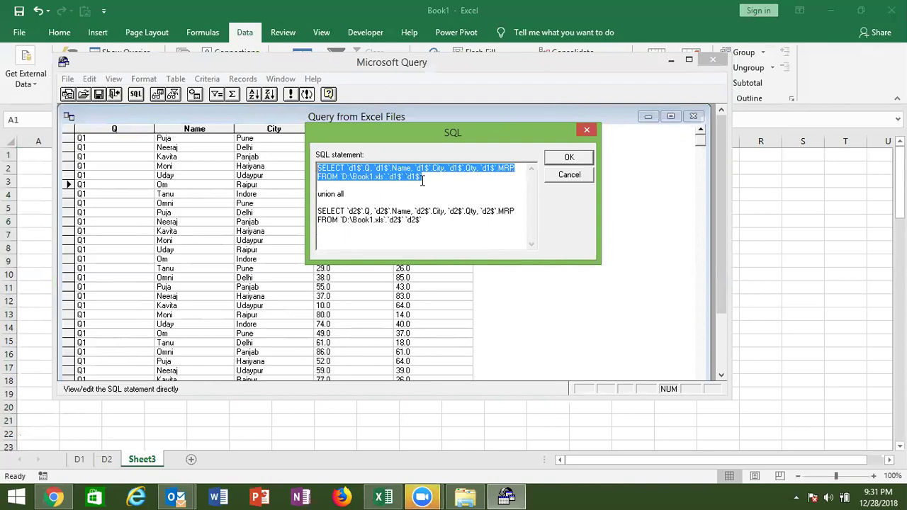
click(508, 186)
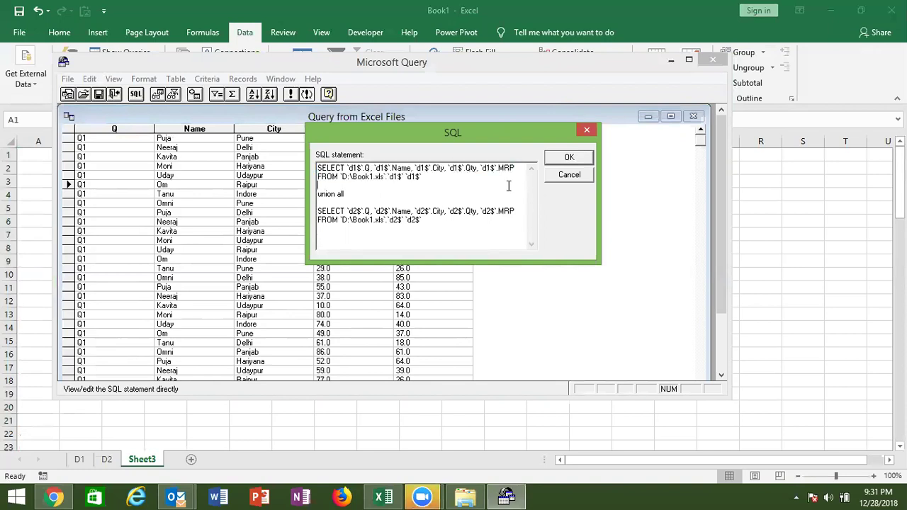
click(517, 170)
click(368, 168)
double_click(403, 168)
double_click(433, 168)
click(469, 170)
click(346, 186)
drag(385, 178, 373, 177)
click(341, 176)
drag(340, 177, 385, 181)
click(378, 187)
- Run the union SQL despite the non-graphical warning and inspect the first result records
click(571, 157)
key(Return)
click(423, 156)
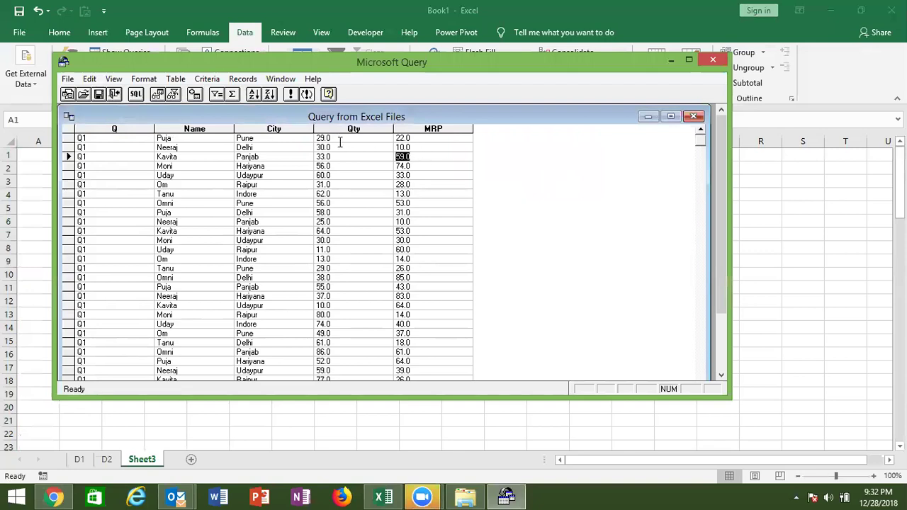
click(434, 128)
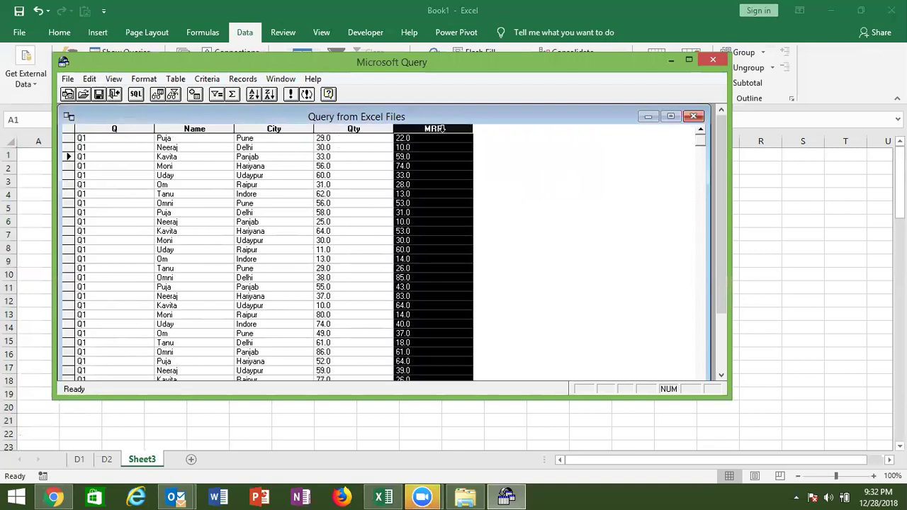
click(443, 136)
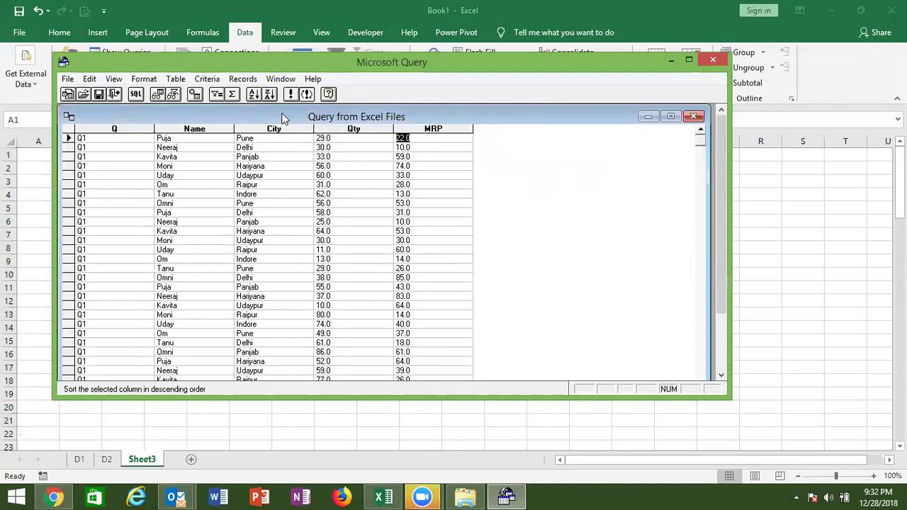
click(128, 150)
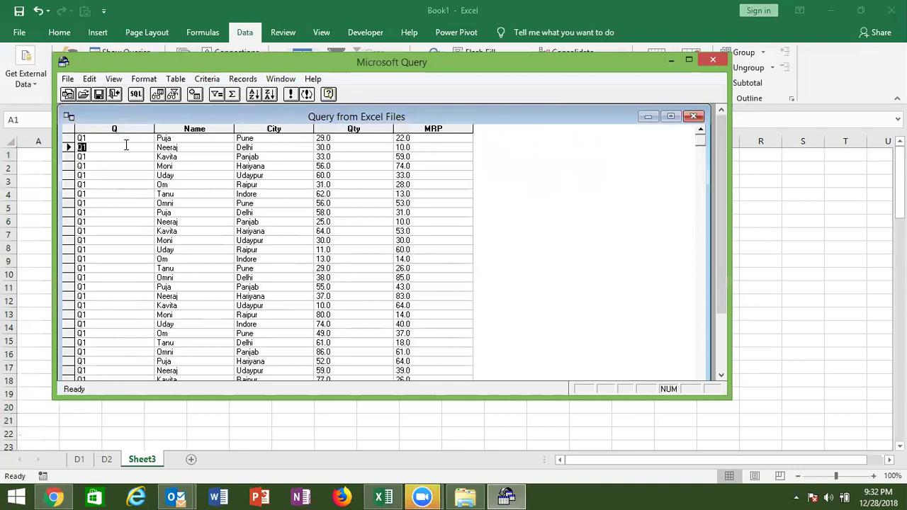
click(94, 139)
- Browse the Table and Format menus, then reopen and close the SQL statement
click(190, 84)
click(174, 81)
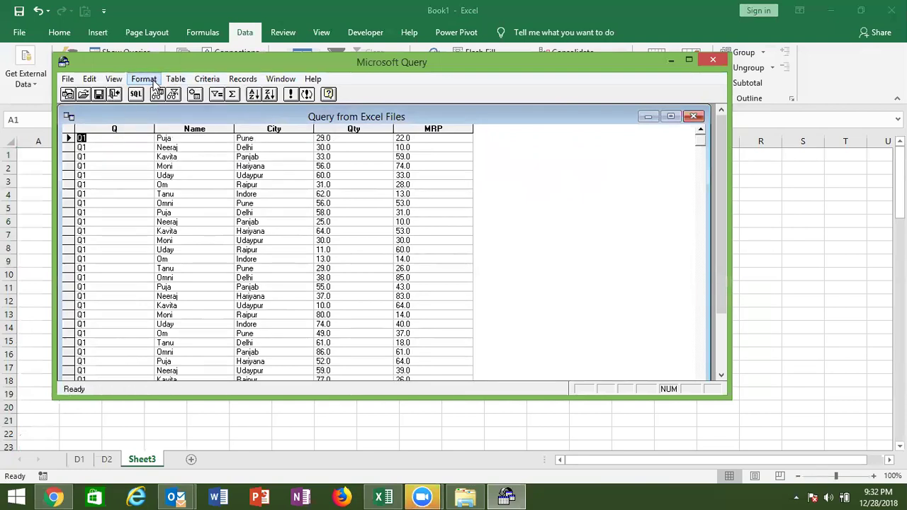
click(135, 95)
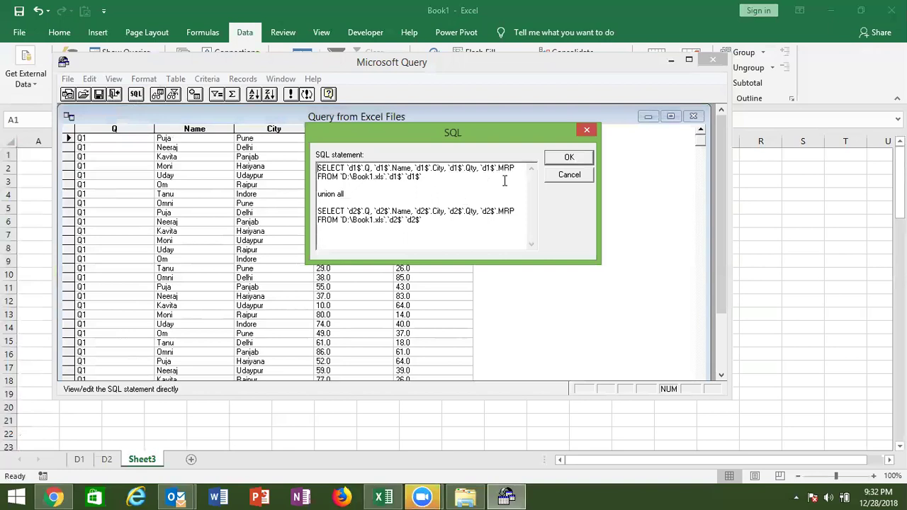
click(520, 168)
key(Return)
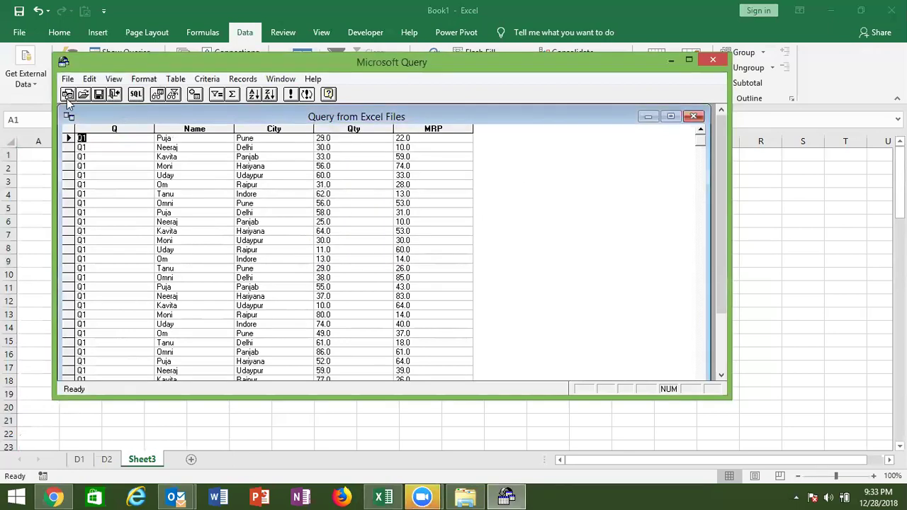
- Return the query results to Excel as a PivotTable at A1 with Q in rows and summed Qty
click(66, 80)
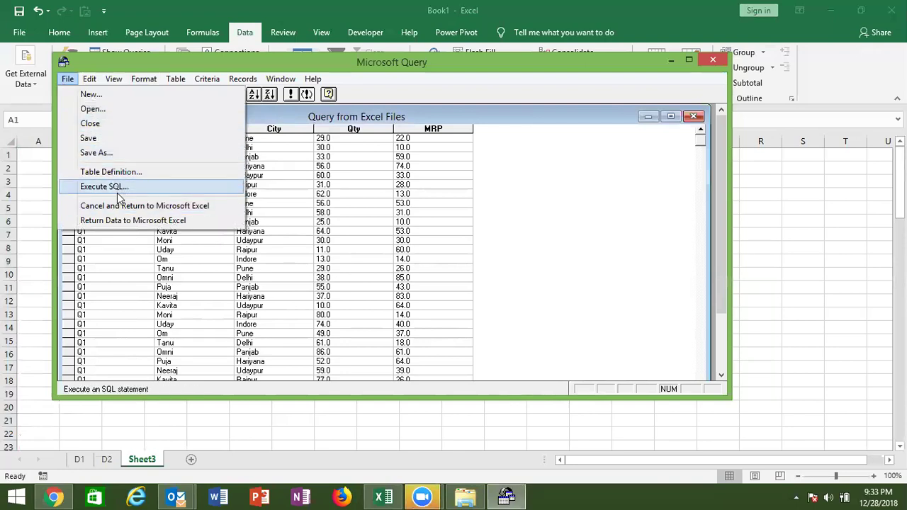
click(114, 221)
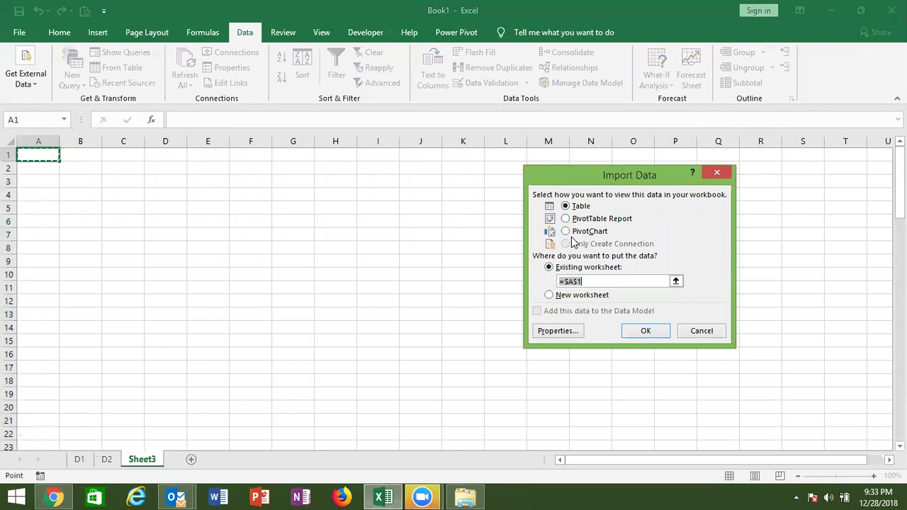
click(568, 220)
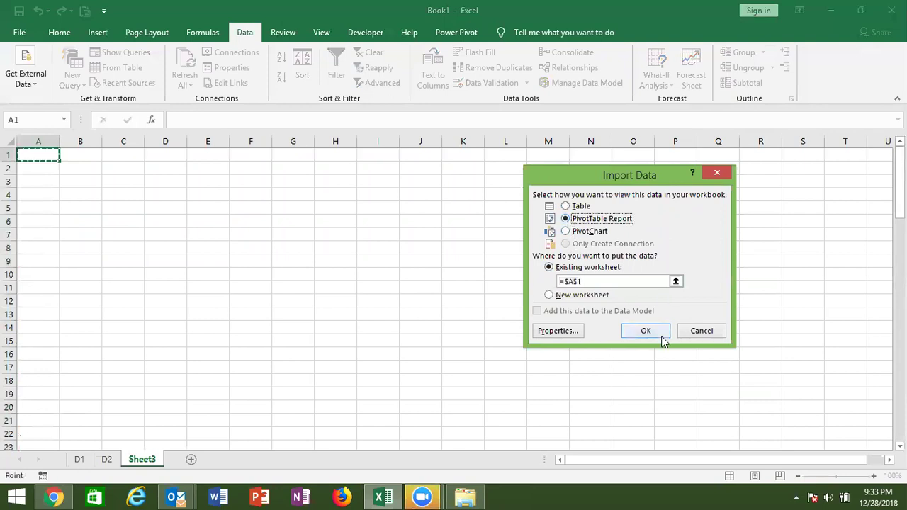
click(646, 332)
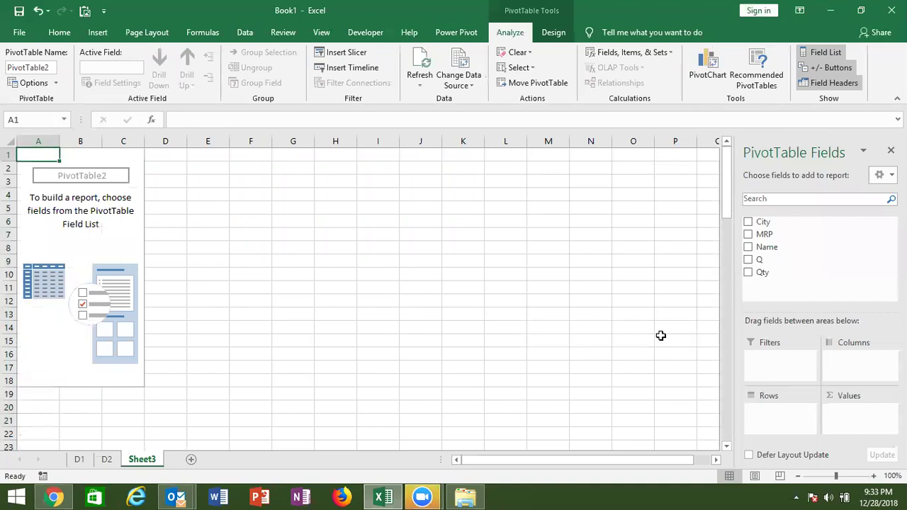
drag(759, 259, 766, 413)
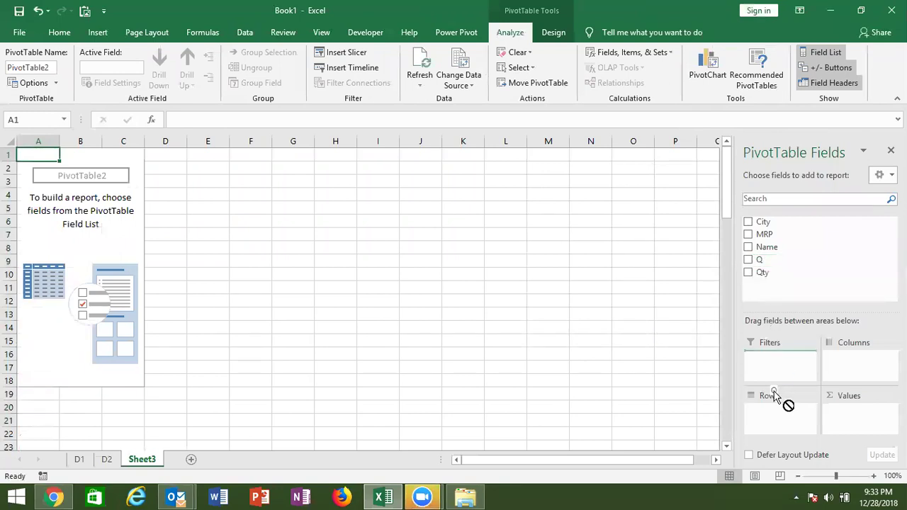
mouse_move(763, 272)
mouse_down()
mouse_move(835, 354)
mouse_move(850, 414)
mouse_up()
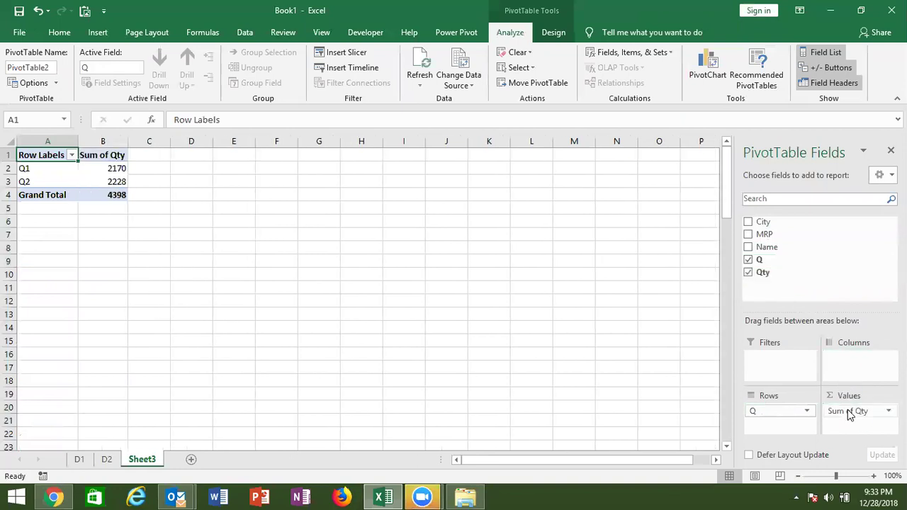
- On the D2 sheet, copy records A2:E45 and paste them below starting at A46
click(112, 462)
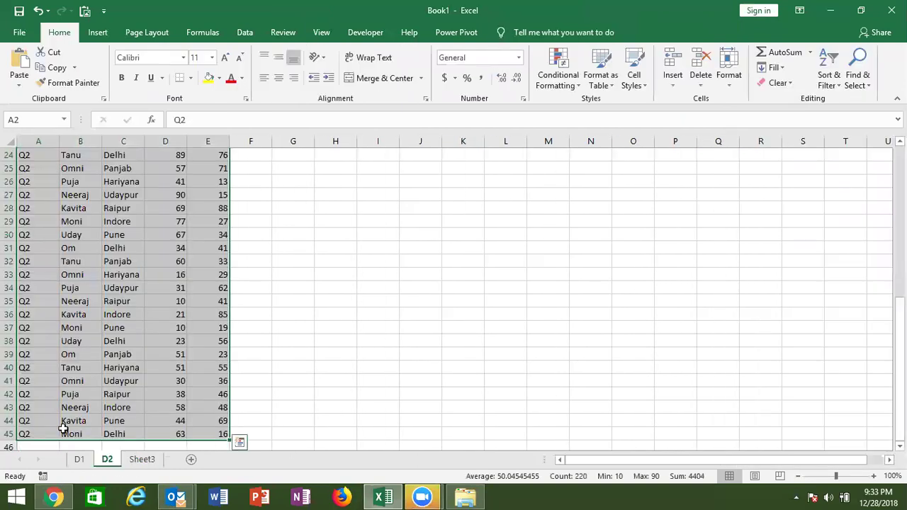
key(ctrl+Home)
key(Right)
key(Down)
key(Left)
key(ctrl+shift+Right)
key(ctrl+shift+Down)
key(ctrl+c)
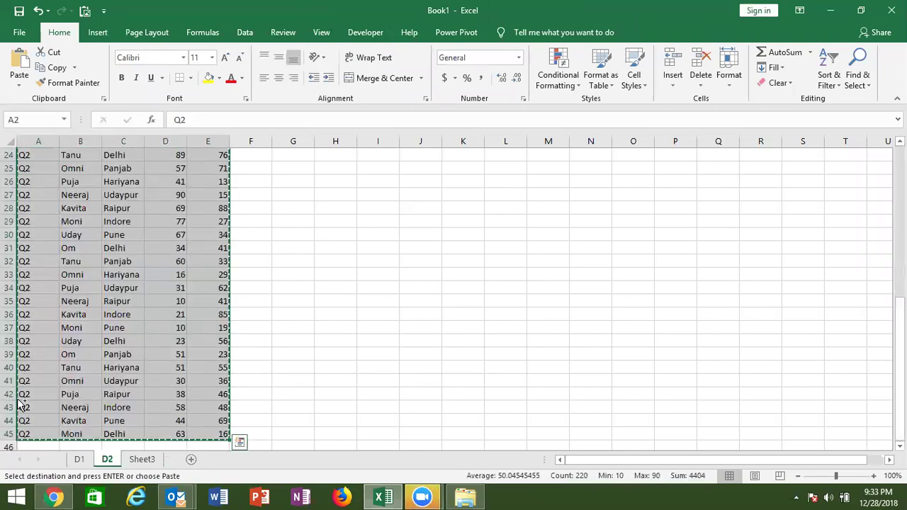
key(ctrl+Down)
key(Down)
key(ctrl+v)
- Fill cells A46:A89 with Q3 for the pasted rows
key(Up)
key(Up)
key(Up)
key(Down)
key(Down)
key(Down)
key(Down)
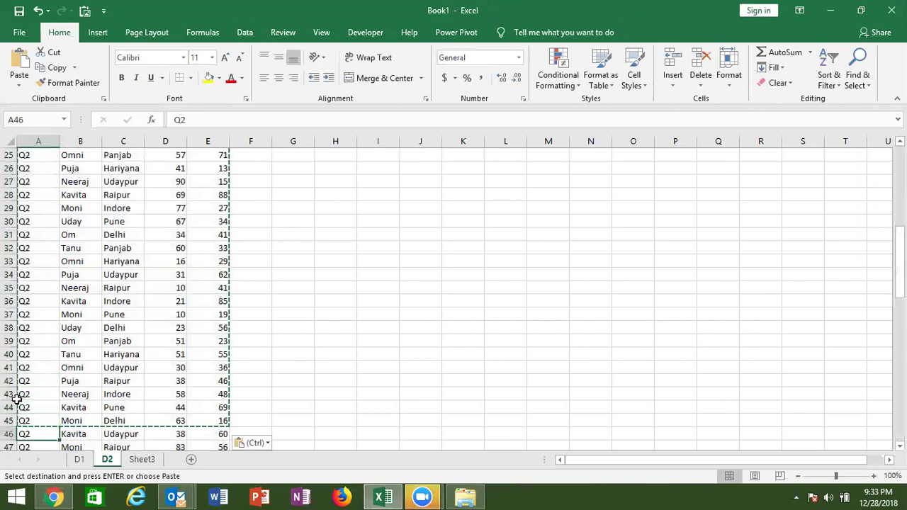
key(Escape)
key(ctrl+shift+Down)
text(Q3)
key(ctrl+Return)
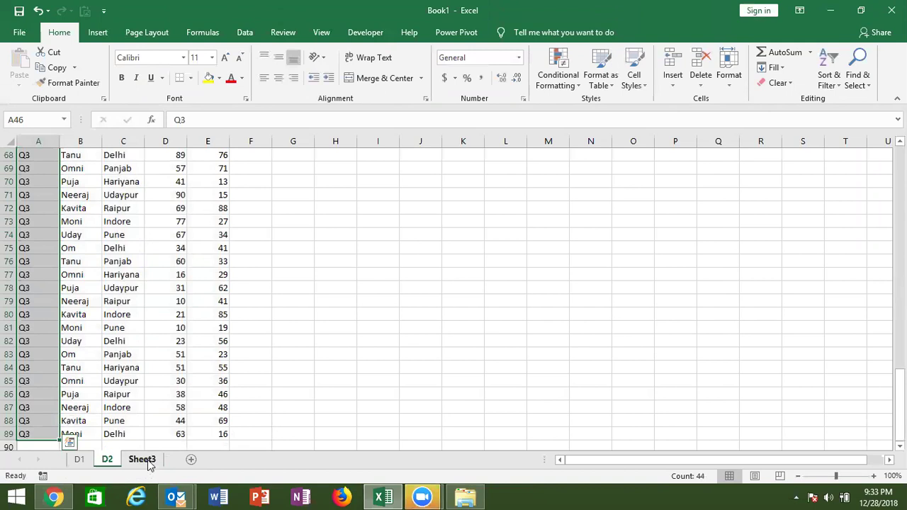
- Refresh the Sheet3 pivot so it lists Q3 2228 and grand total 6626
click(142, 459)
right_click(69, 172)
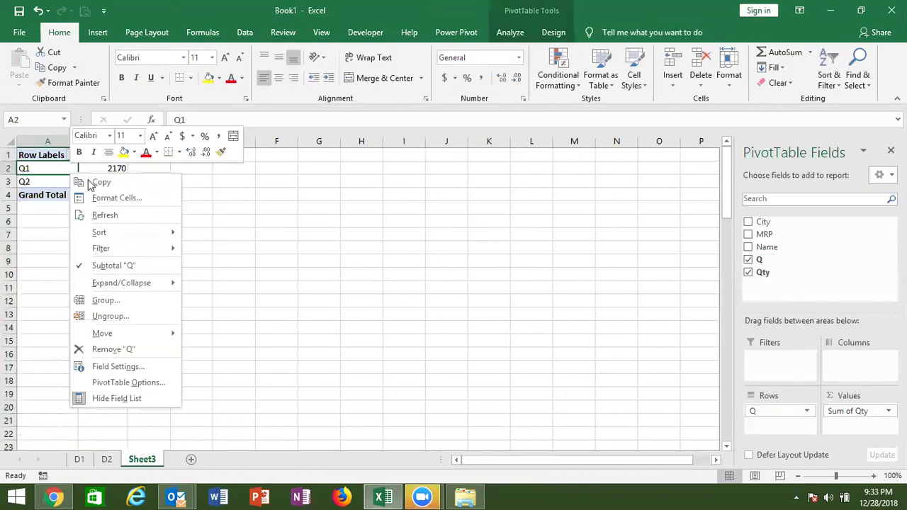
click(111, 217)
drag(114, 194, 31, 195)
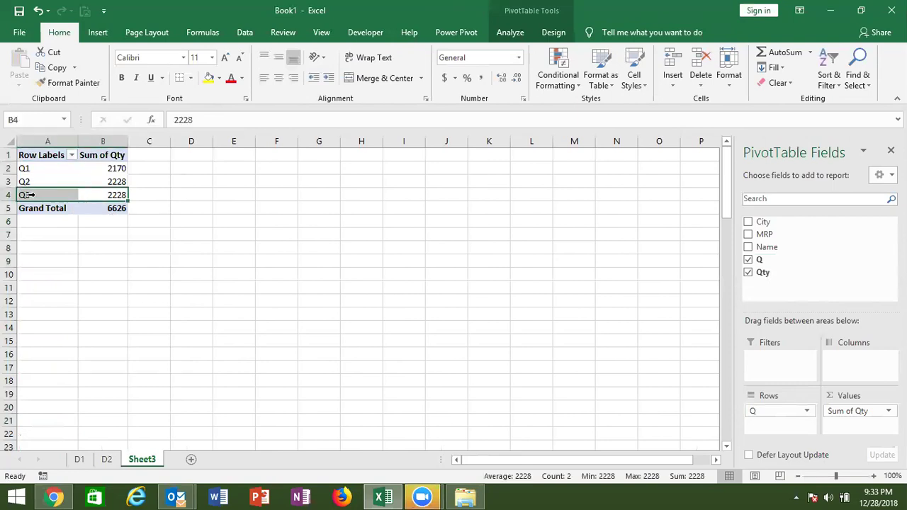
- On a new worksheet, start a Microsoft Query import from the Excel Files data source
click(167, 411)
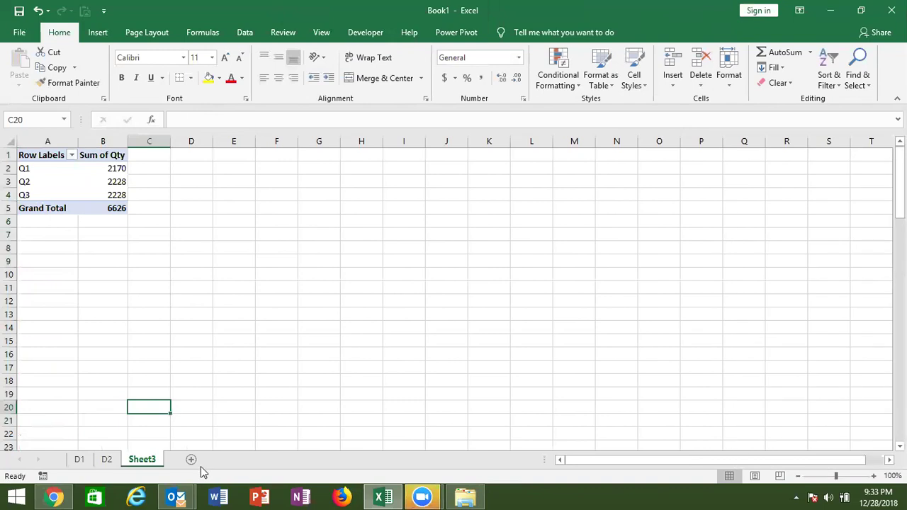
click(193, 461)
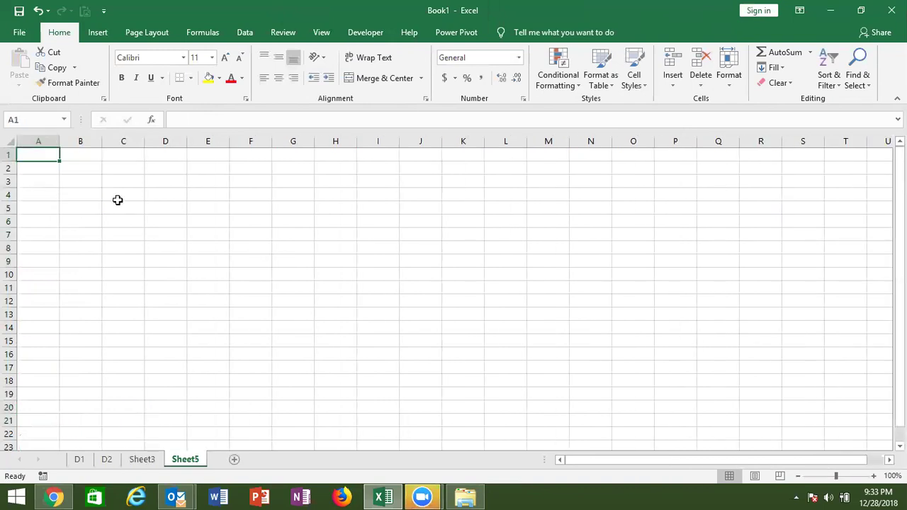
click(98, 32)
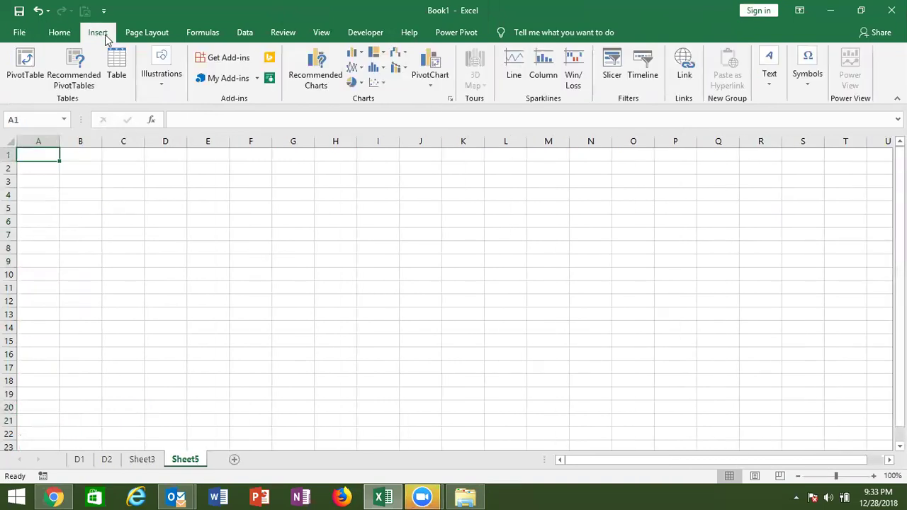
click(243, 33)
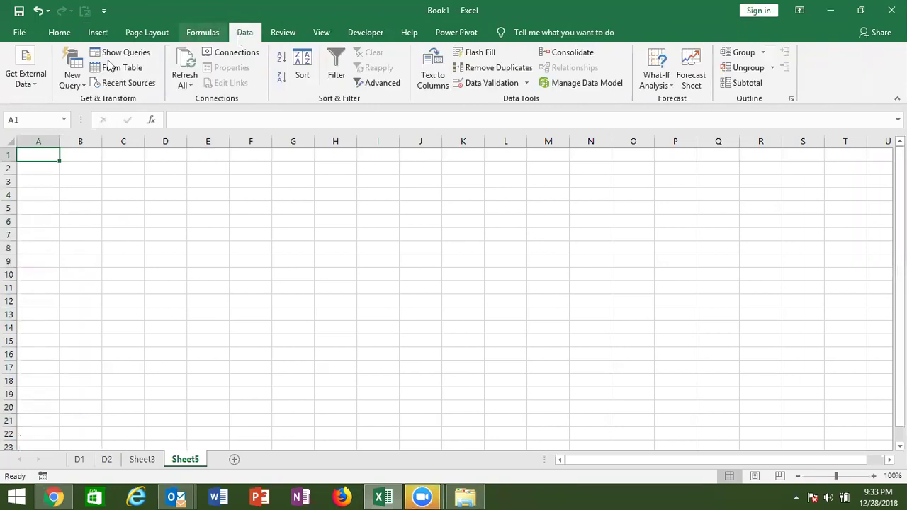
click(34, 85)
click(110, 135)
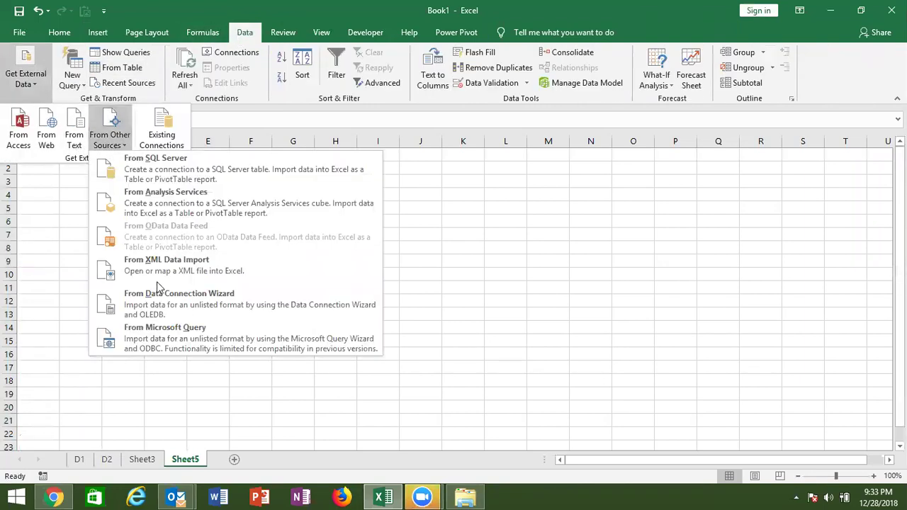
click(157, 335)
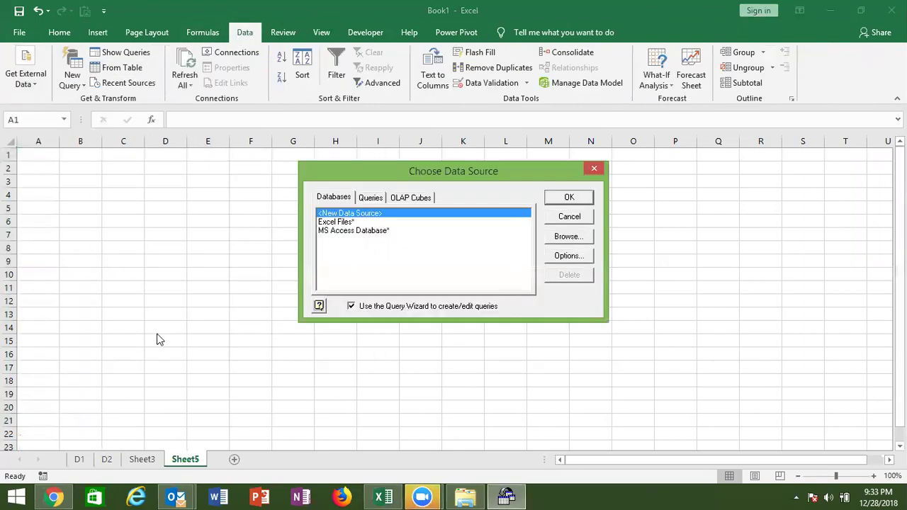
click(333, 223)
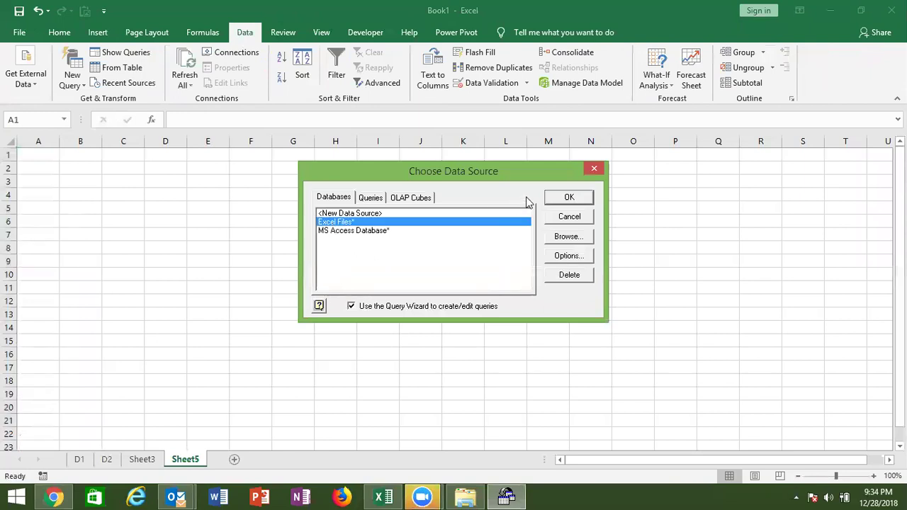
click(567, 199)
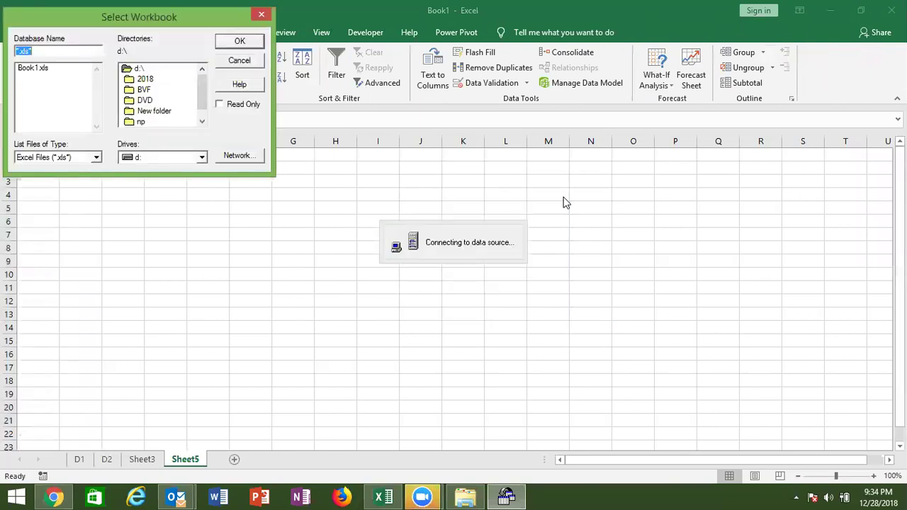
- Choose Book1.xls, add all D1$ columns, skip filter and sort, and open it in Microsoft Query
click(46, 70)
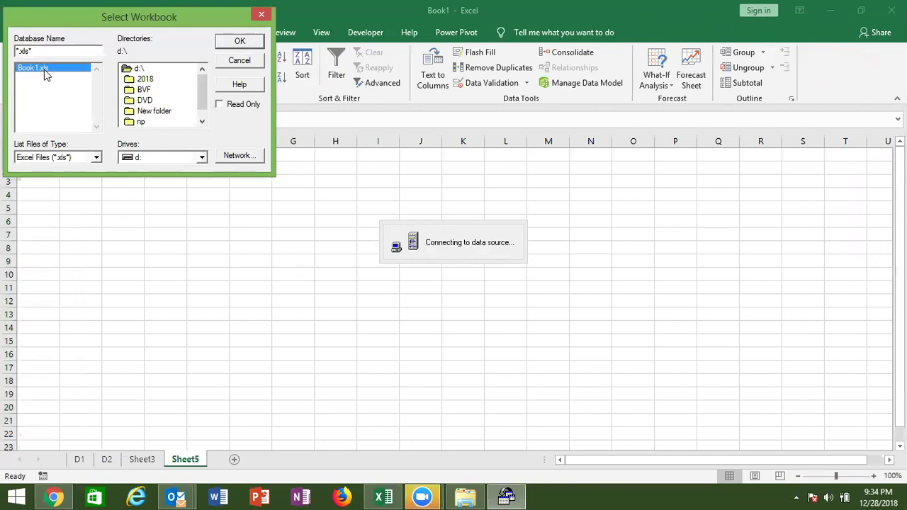
click(240, 42)
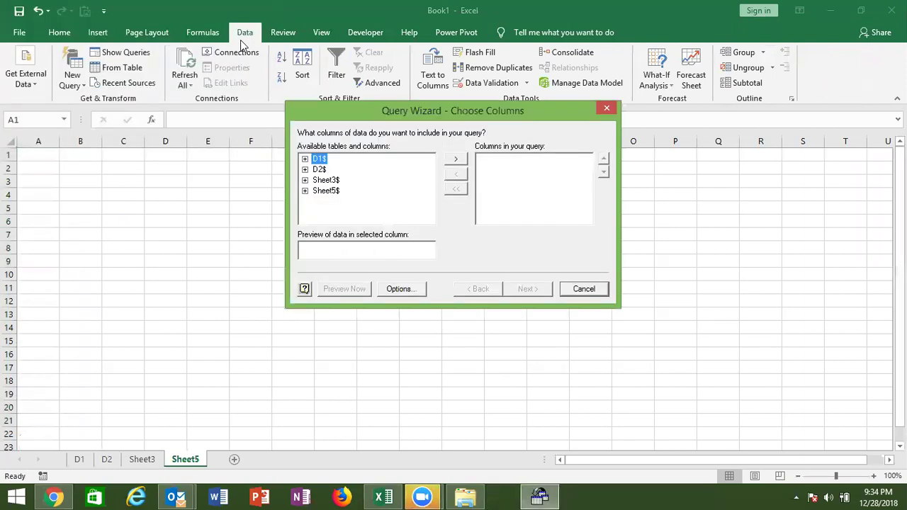
click(456, 159)
click(528, 289)
click(528, 290)
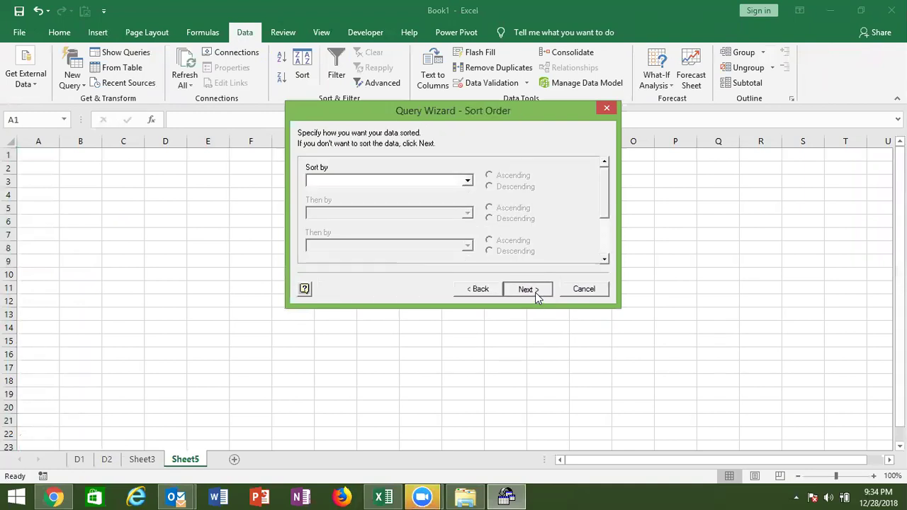
click(528, 289)
click(374, 171)
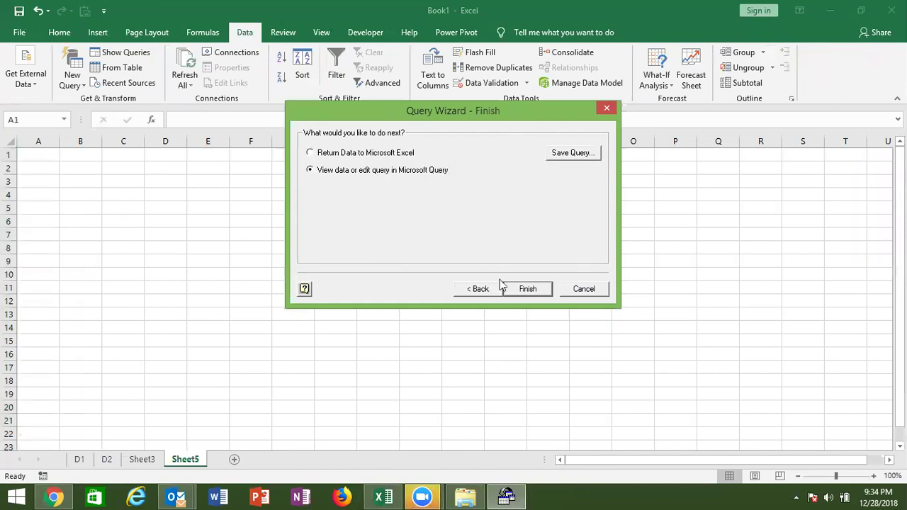
click(524, 289)
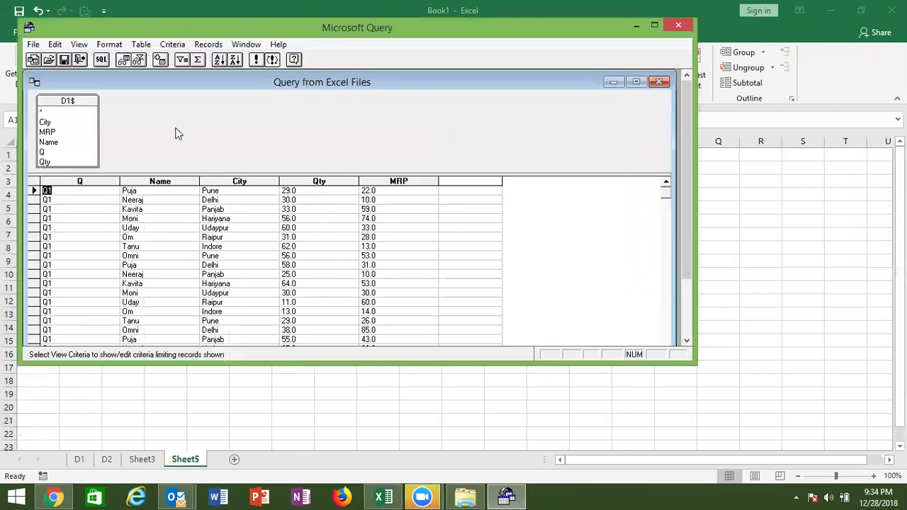
- In the SQL statement, copy the Qty and MRP fields onto a new line after an opening bracket
click(101, 61)
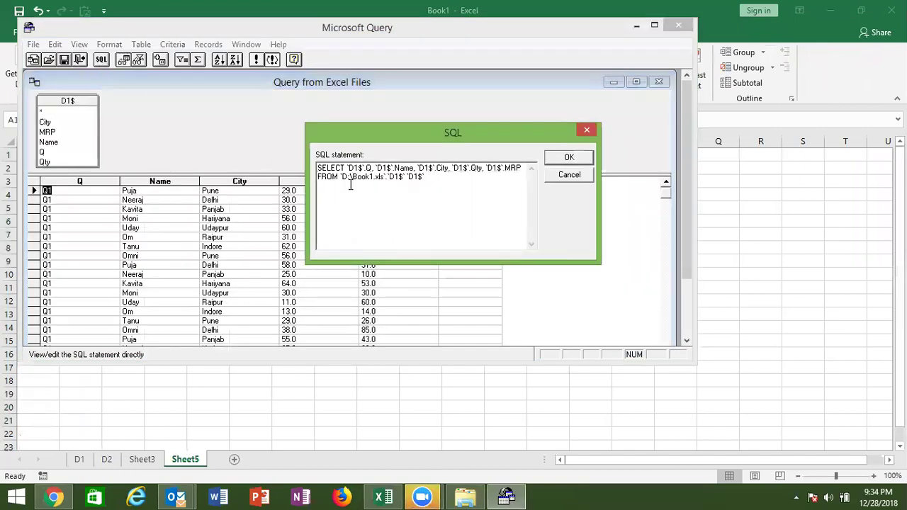
click(318, 177)
key(Return)
key(Return)
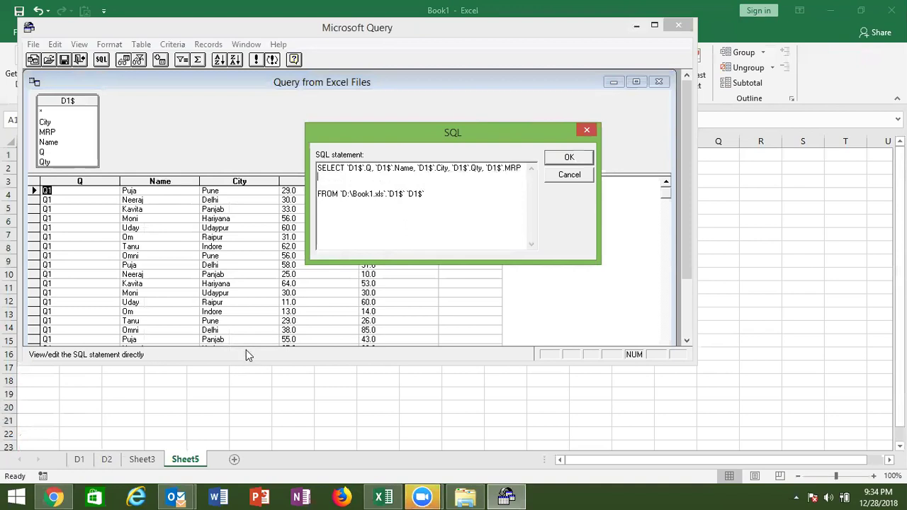
drag(452, 168, 522, 169)
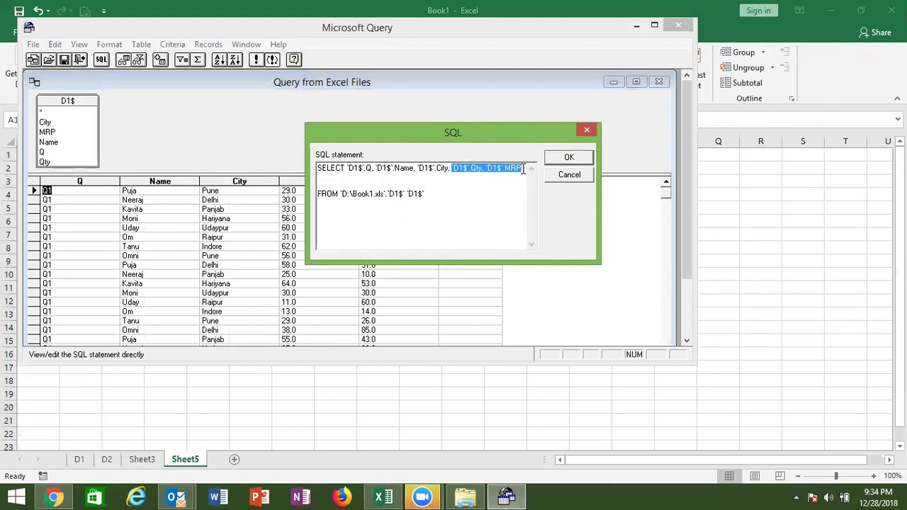
click(405, 180)
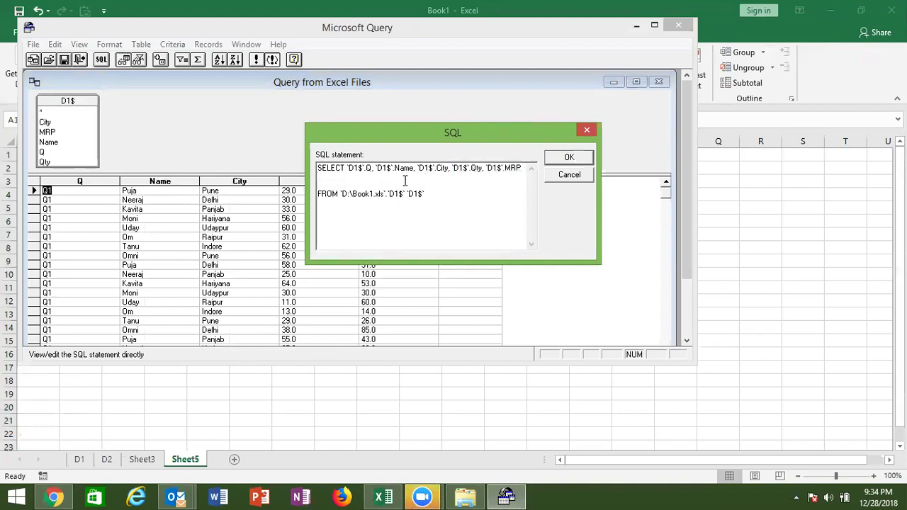
text(()
key(ctrl+v)
- Turn them into ,(`D1$`.Qty*`D1$`.MRP) as Total in the SELECT list and rerun the query
click(353, 177)
key(BackSpace)
text(*)
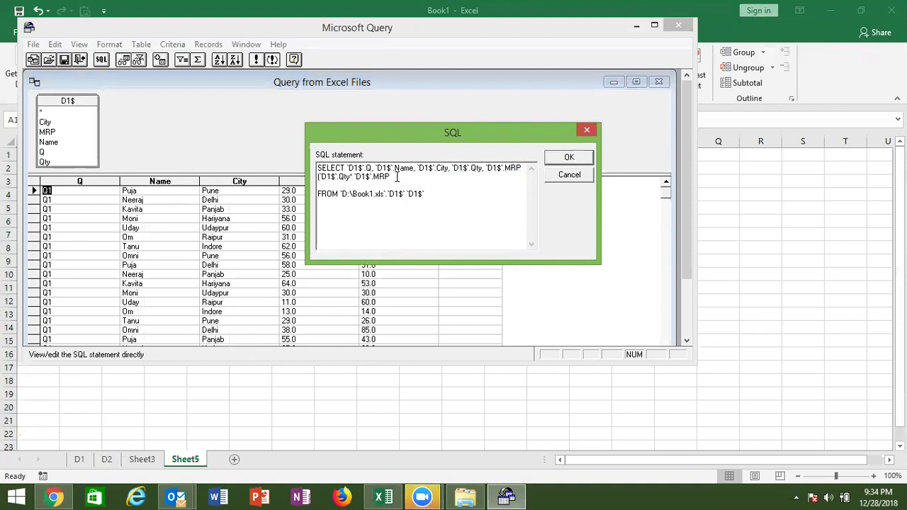
text())
click(524, 171)
text(,)
text() as )
text(Total)
click(571, 158)
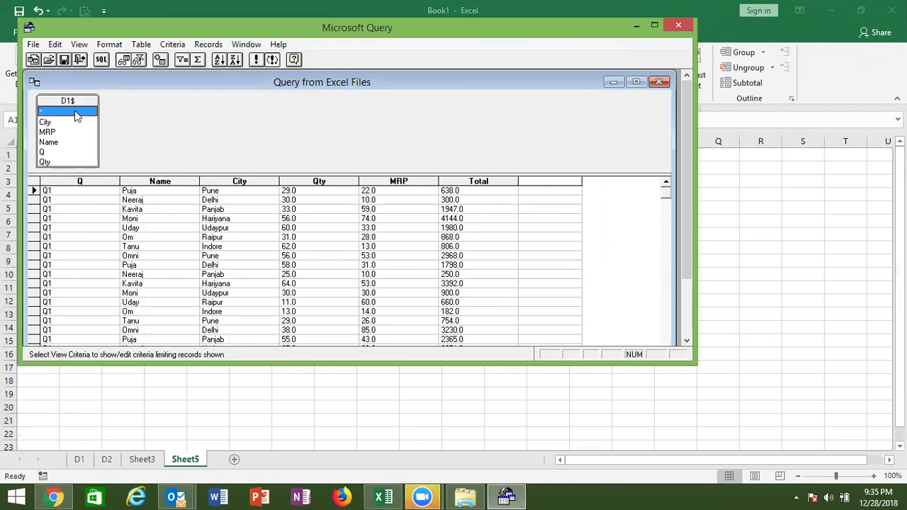
- Reopen the SQL statement showing (Qty*MRP) AS 'Total' and move the dialog lower-left
click(101, 59)
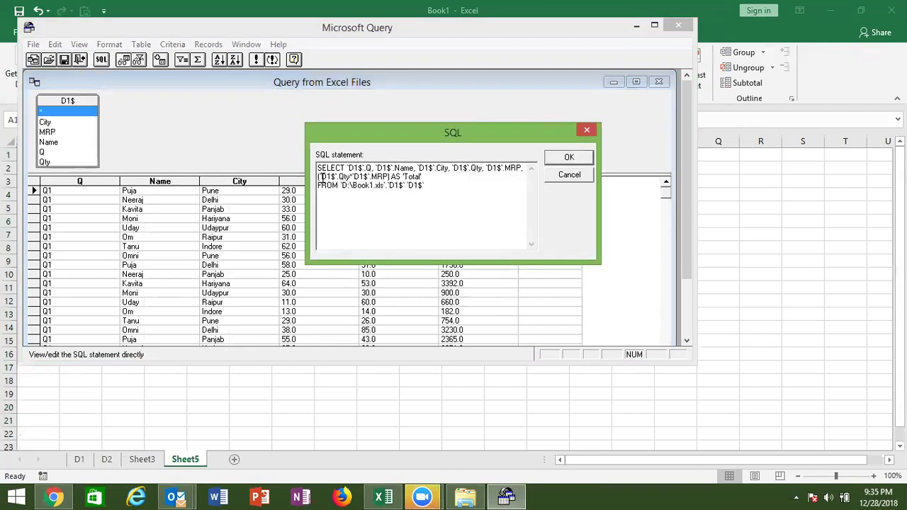
drag(320, 176, 387, 177)
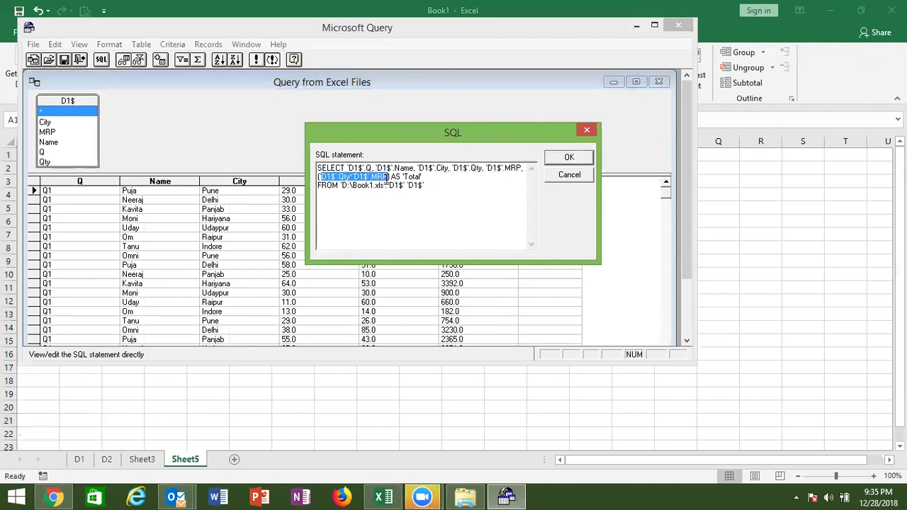
drag(421, 177, 402, 176)
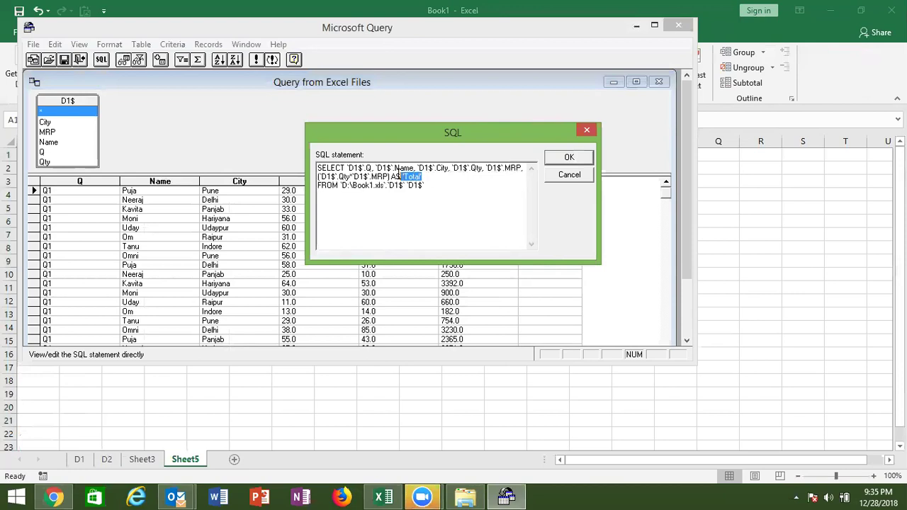
drag(400, 177, 424, 177)
drag(422, 139, 449, 204)
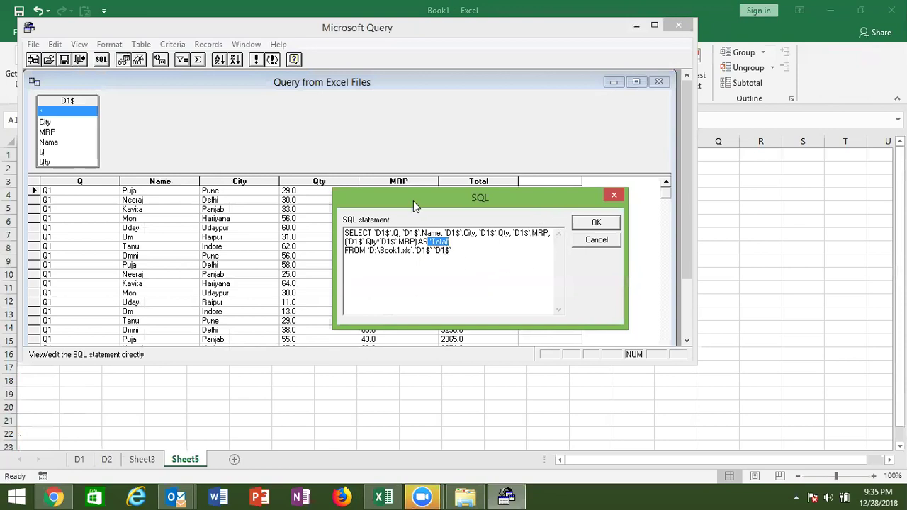
drag(416, 205, 367, 295)
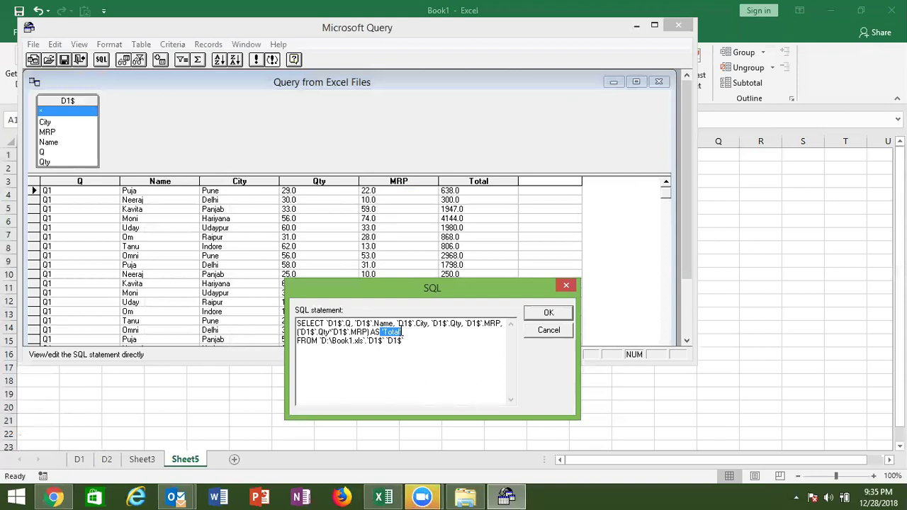
- Trim the SELECT list to Name and Total and add a 'Group by `D1$`.Name' line
click(327, 325)
key(Delete)
key(Delete)
key(Delete)
key(Delete)
key(Delete)
key(Delete)
key(Delete)
key(Delete)
key(Delete)
click(363, 323)
key(Delete)
key(Delete)
key(Delete)
key(Delete)
key(Delete)
key(Delete)
key(Delete)
key(Delete)
key(Delete)
key(Delete)
key(Delete)
key(Delete)
key(Delete)
key(Delete)
key(Delete)
key(Delete)
key(Delete)
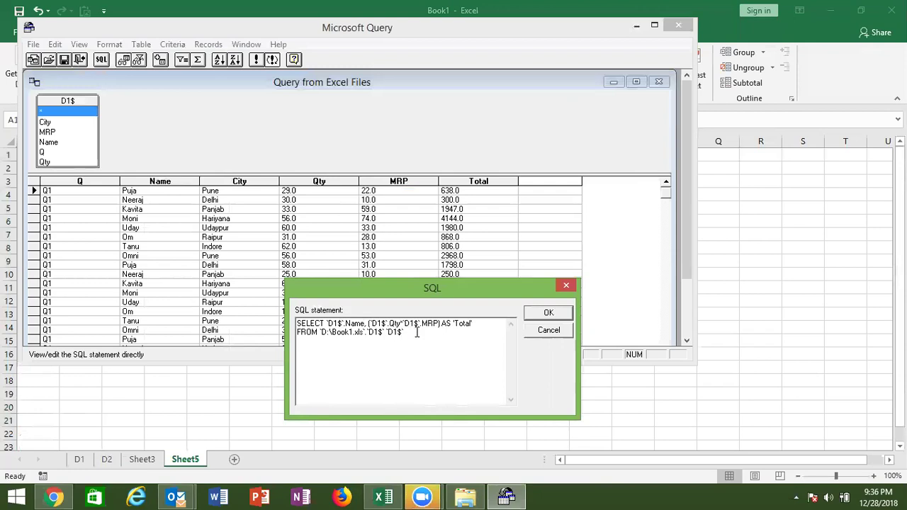
key(Return)
text(Gou)
text(pby)
drag(363, 324, 327, 323)
key(ctrl+c)
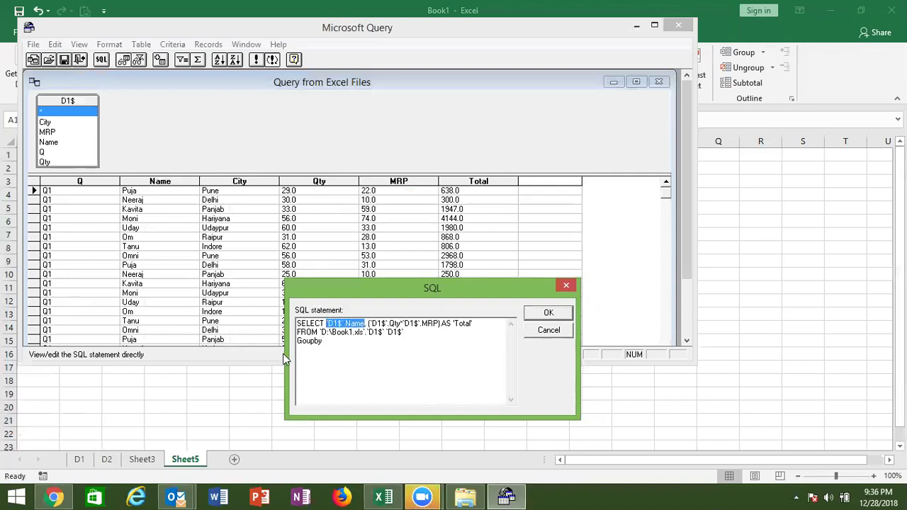
click(334, 343)
key(ctrl+v)
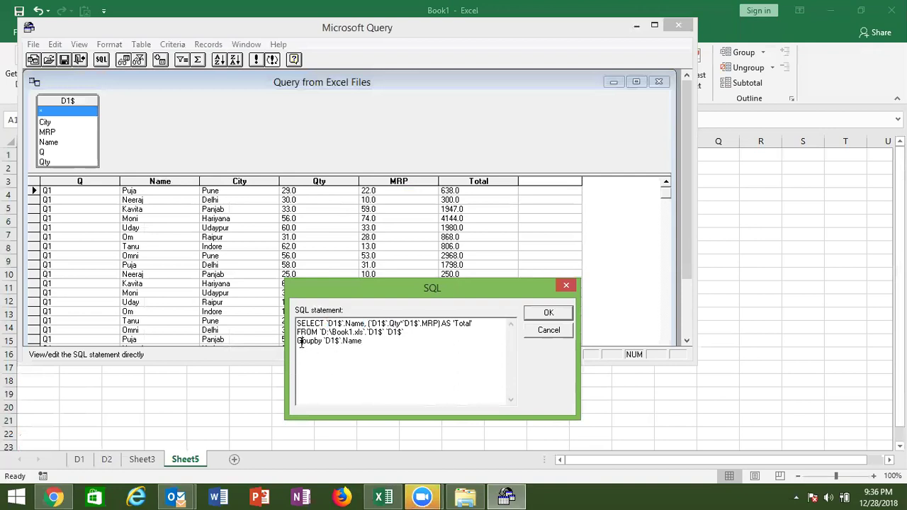
click(301, 343)
text(r)
key(End)
- Run the query, correcting 'Groupby' to 'Group by' and dismissing the resulting errors
click(547, 313)
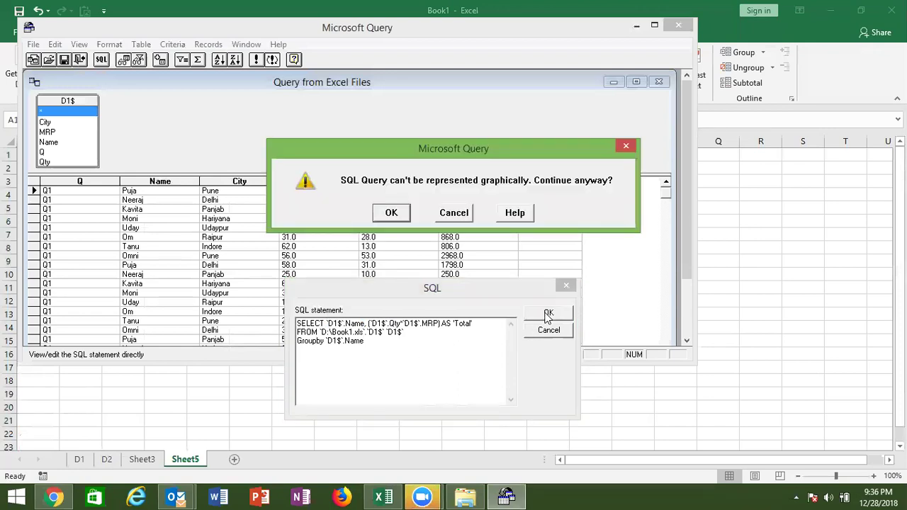
click(394, 214)
click(421, 215)
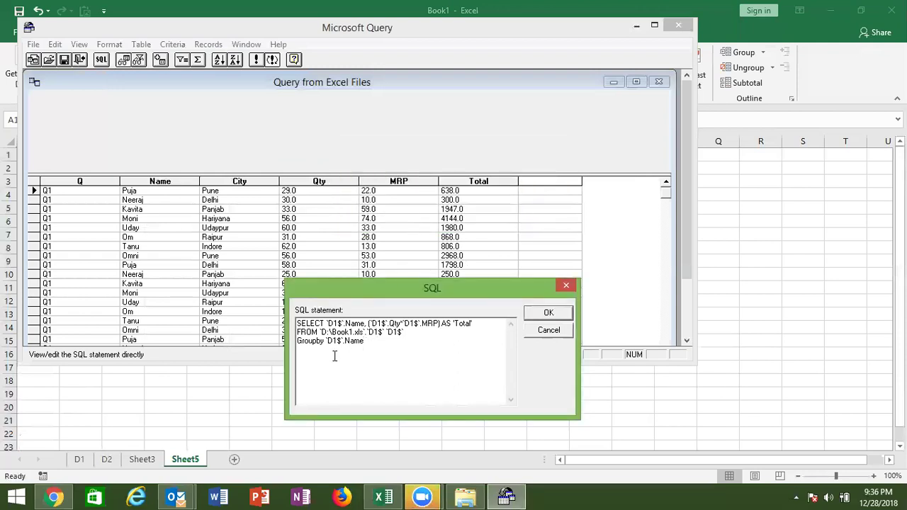
click(314, 341)
click(548, 318)
click(423, 212)
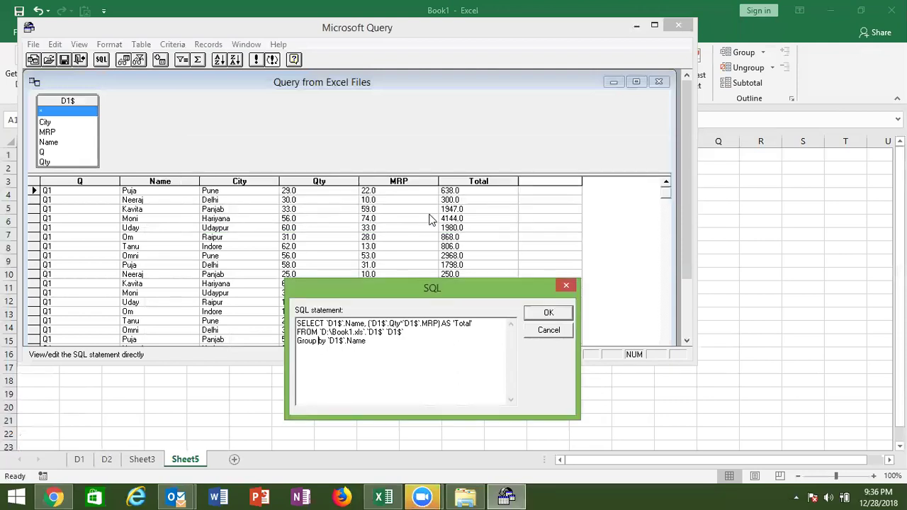
click(556, 316)
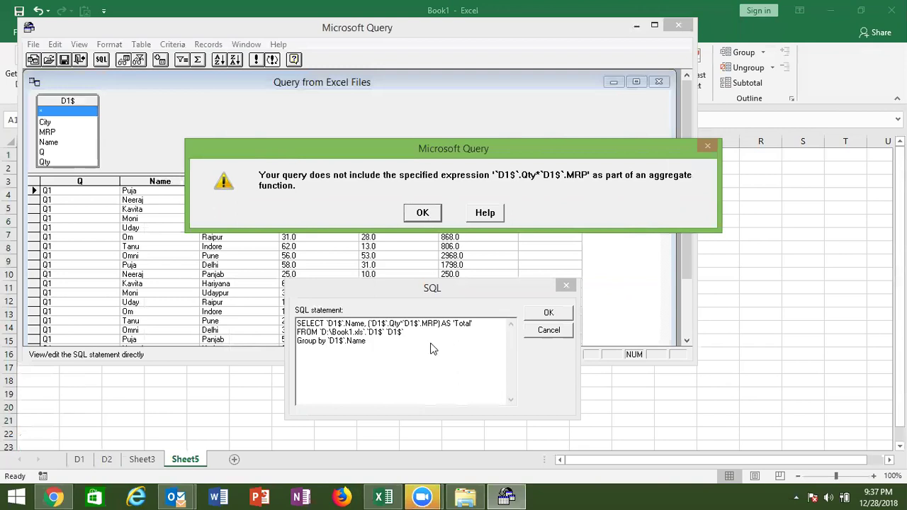
- Wrap the Qty*MRP Total expression in sum() and rerun, giving one total per name
click(423, 212)
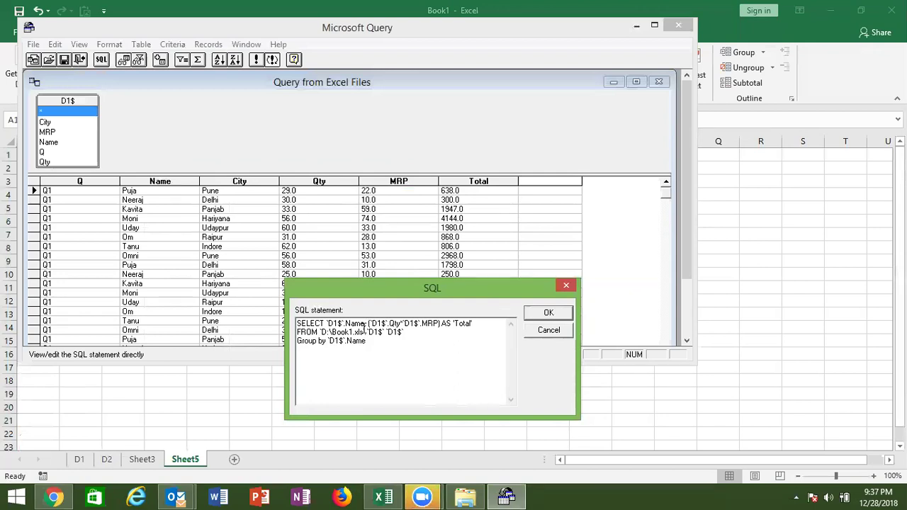
click(365, 323)
text(,)
text(sum()
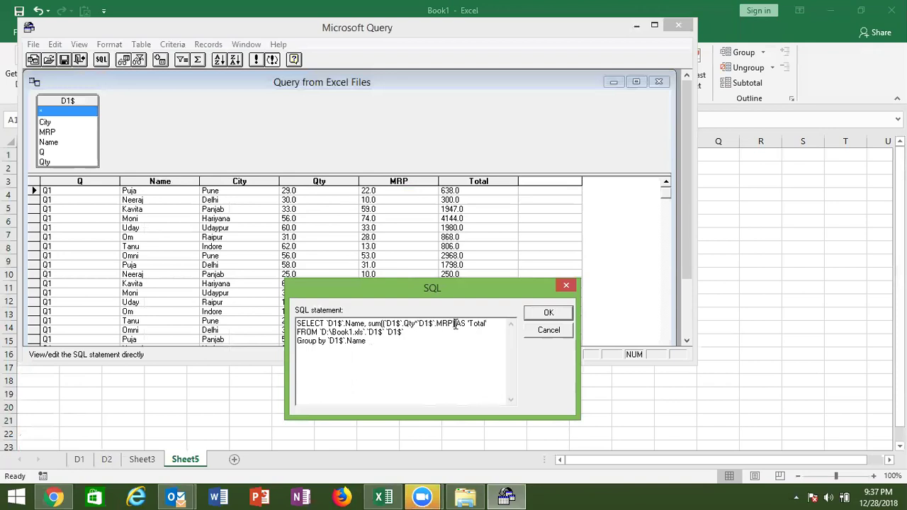
text( ))
click(450, 340)
click(545, 313)
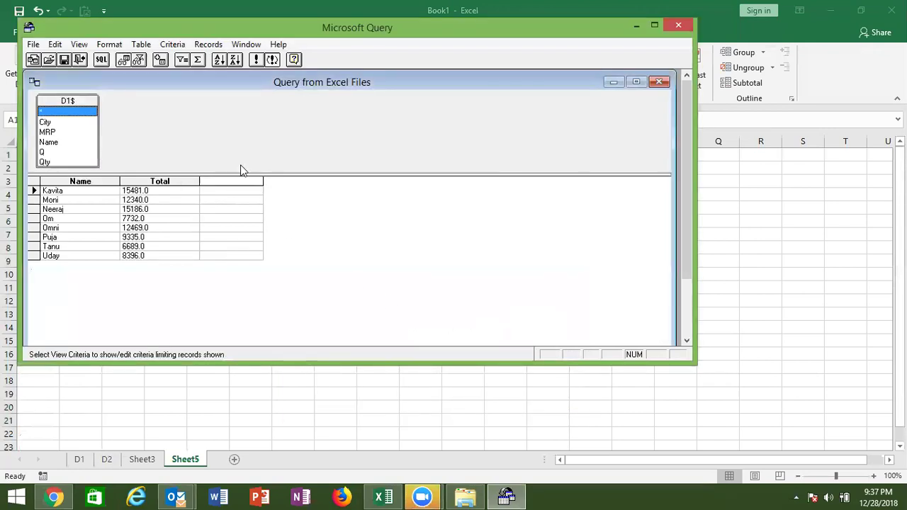
- Reopen the SQL statement and pick out its Name, summed Total and GROUP BY parts
click(102, 61)
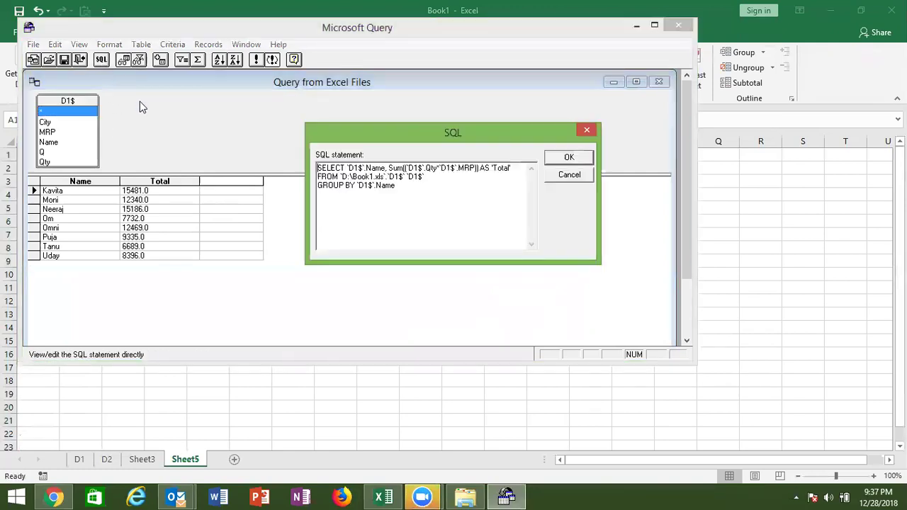
double_click(358, 170)
click(398, 170)
double_click(416, 170)
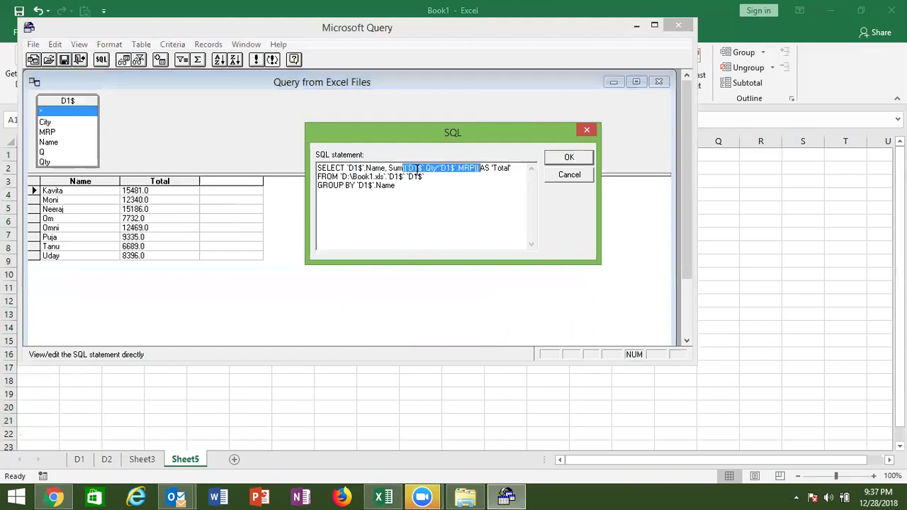
click(489, 170)
double_click(495, 171)
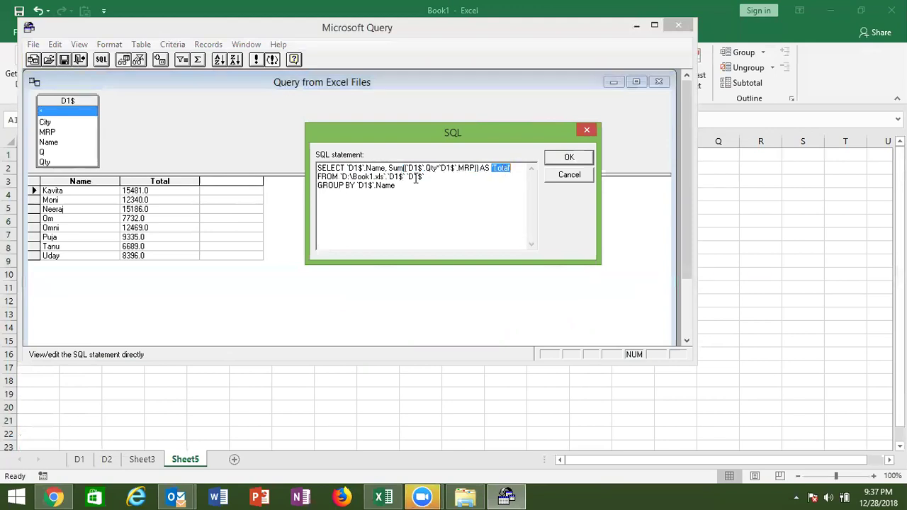
double_click(339, 186)
double_click(378, 186)
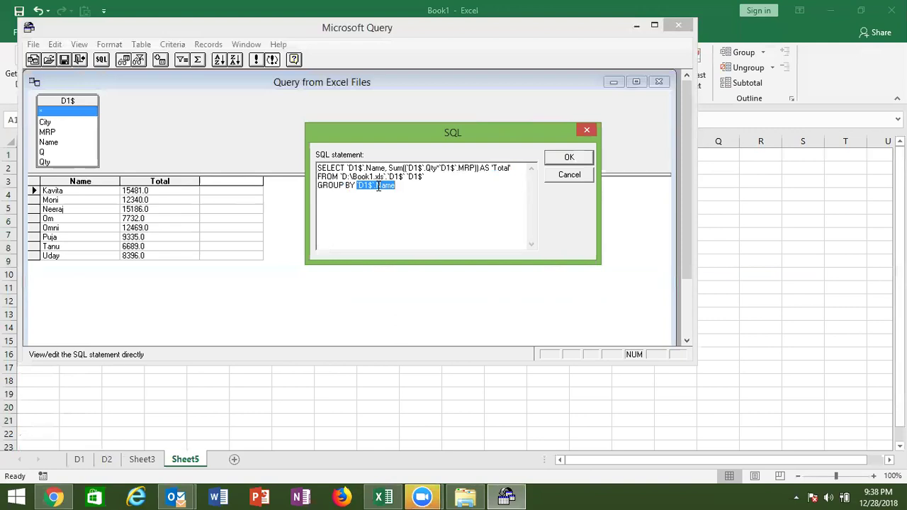
- Add a line where `D1$`.city=pune below GROUP BY and submit the statement
click(406, 187)
key(Return)
text(where)
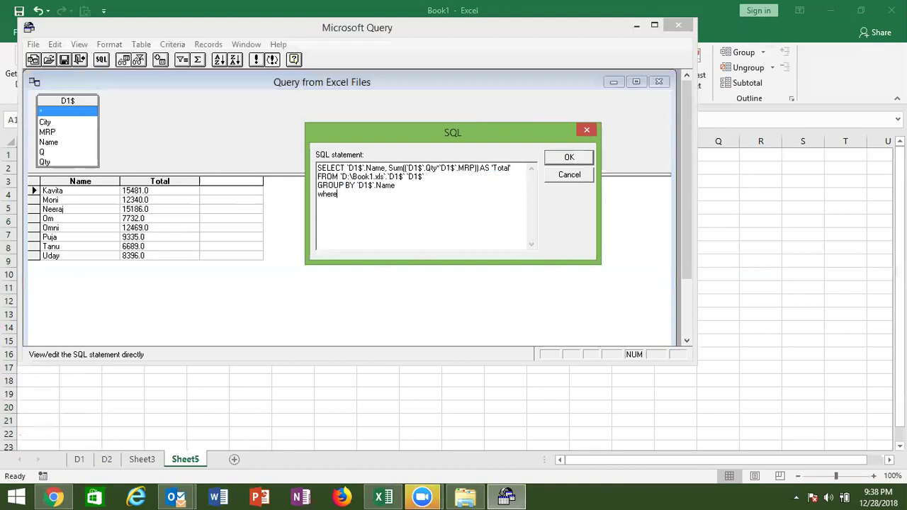
key(ctrl+v)
click(406, 186)
click(399, 192)
key(BackSpace)
key(BackSpace)
key(BackSpace)
key(BackSpace)
text(city)
text(="pu)
text(ne)
key(BackSpace)
key(BackSpace)
key(BackSpace)
key(BackSpace)
key(BackSpace)
text('pune)
key(ctrl+shift+Left)
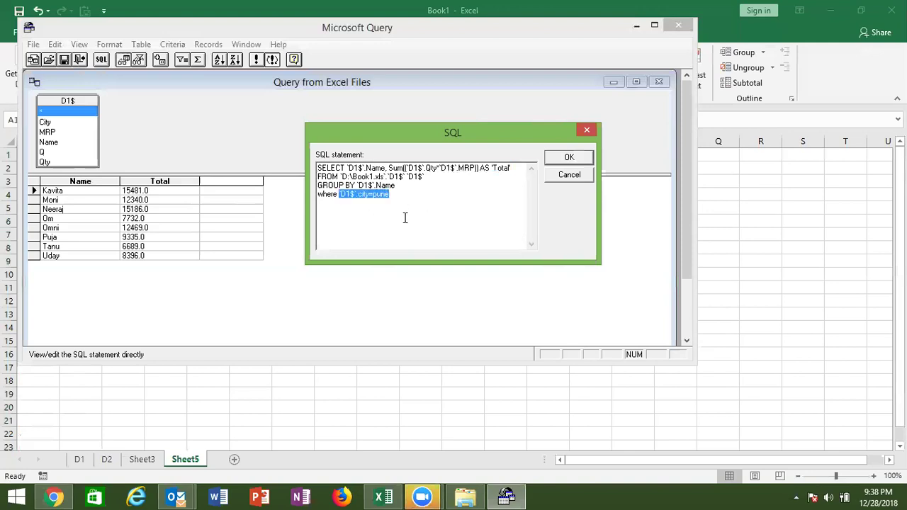
click(567, 160)
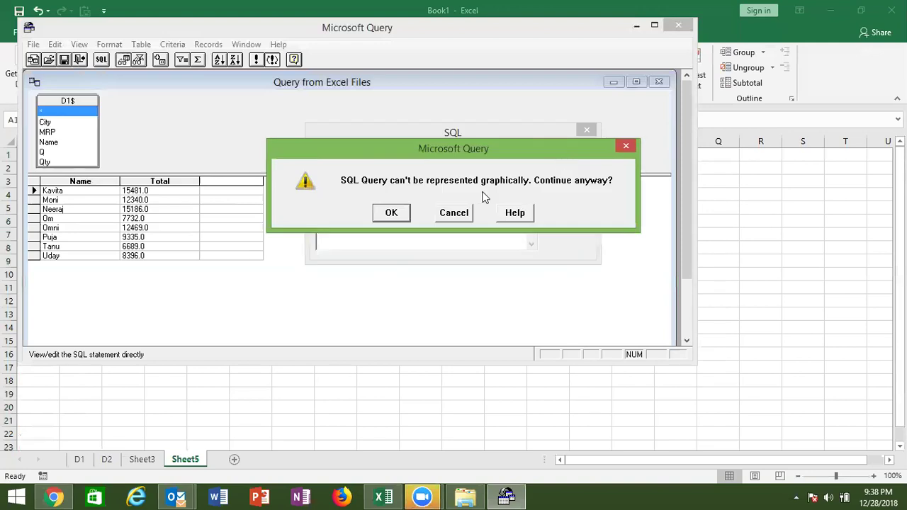
- Dismiss the warning and syntax error, then correct the condition to city='pune' and resubmit
click(396, 217)
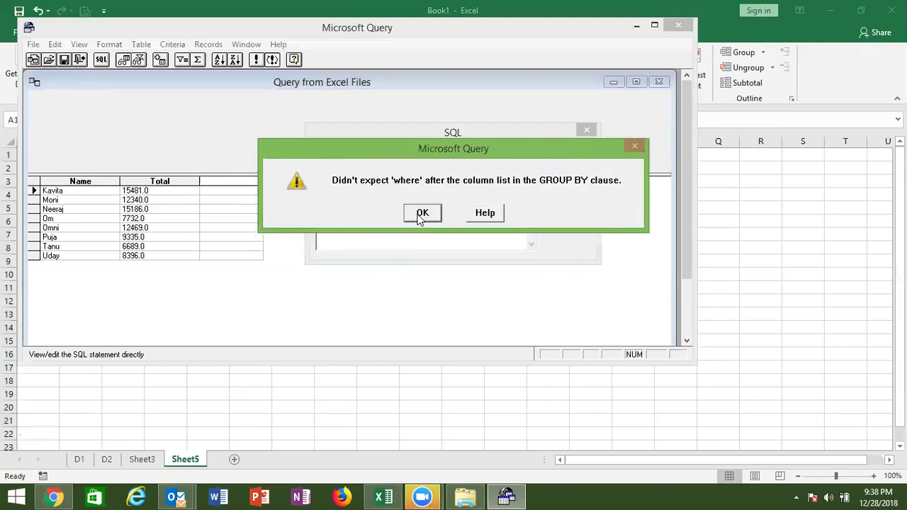
click(419, 216)
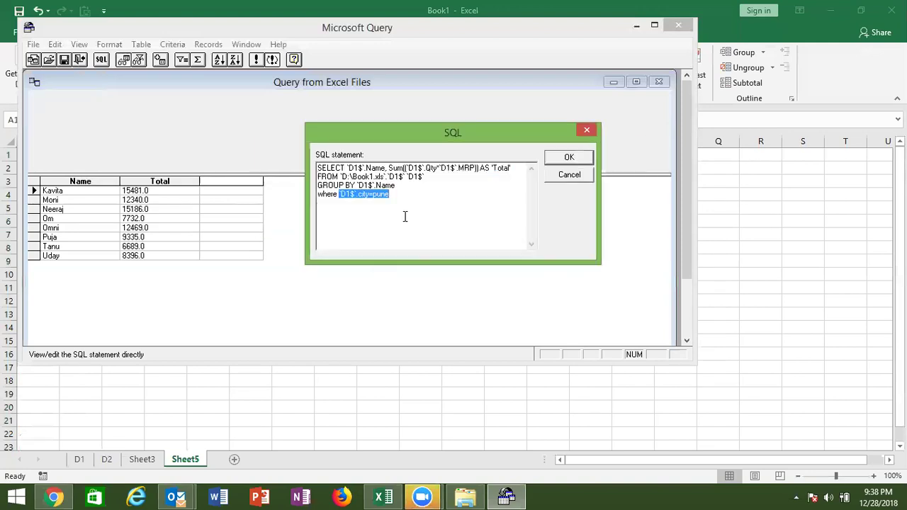
click(405, 217)
click(372, 194)
text('pune)
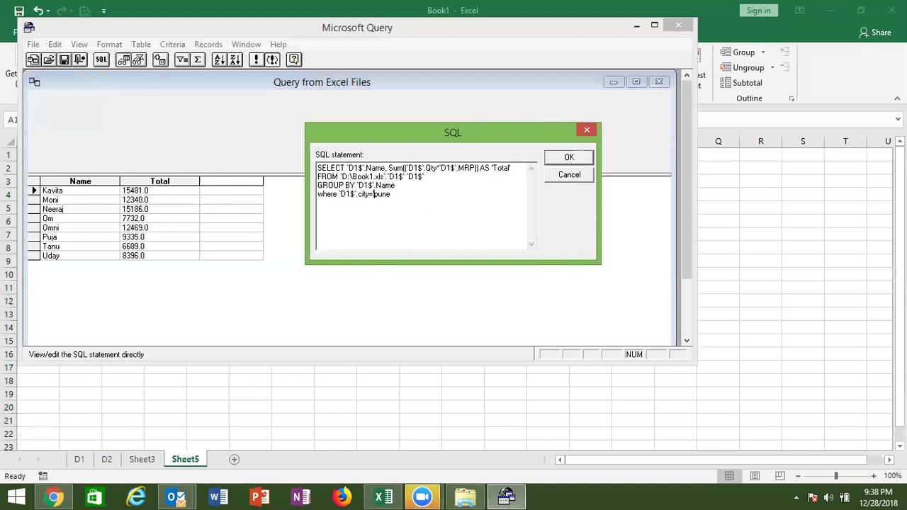
text(')
click(566, 162)
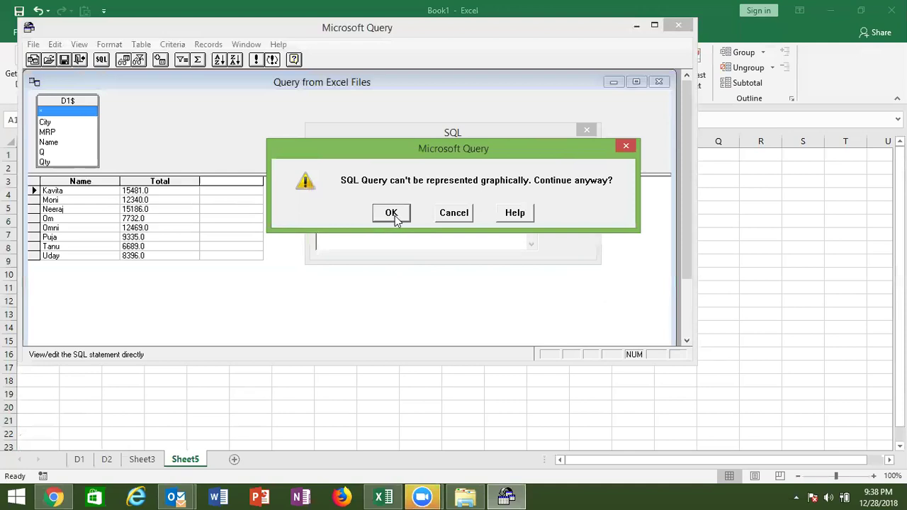
- Move the where 'D1$'.city='pune' line so it sits above the GROUP BY line
click(392, 214)
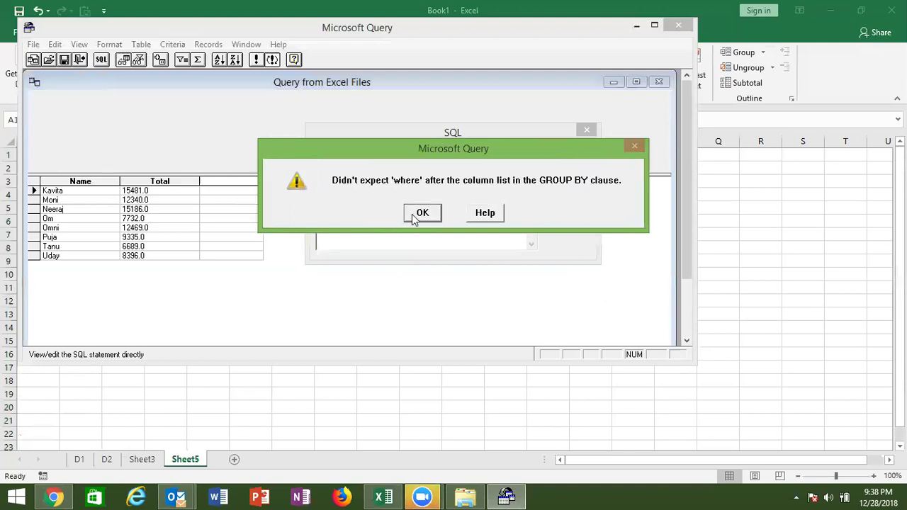
click(415, 214)
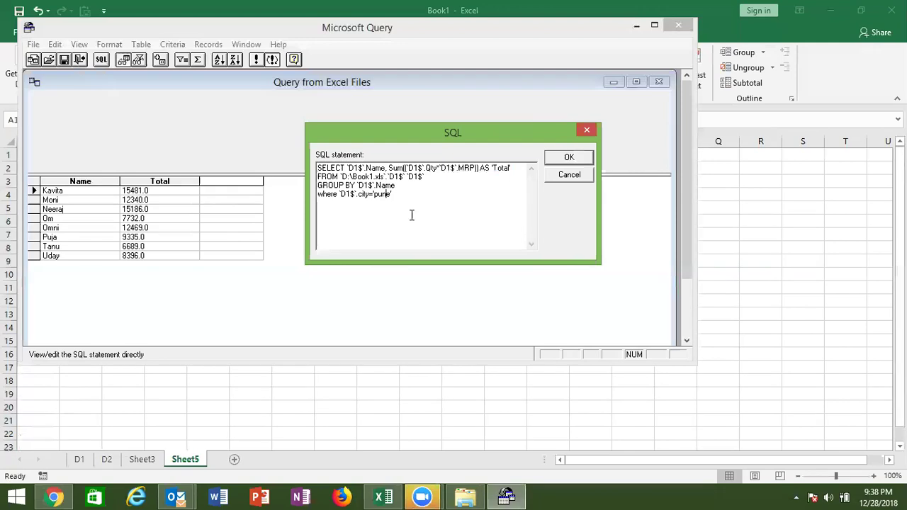
drag(393, 194, 317, 194)
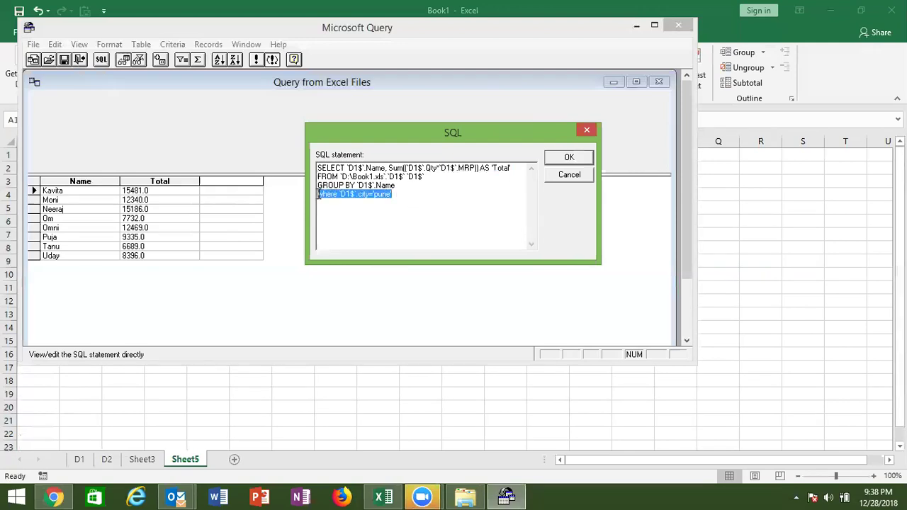
key(BackSpace)
click(319, 186)
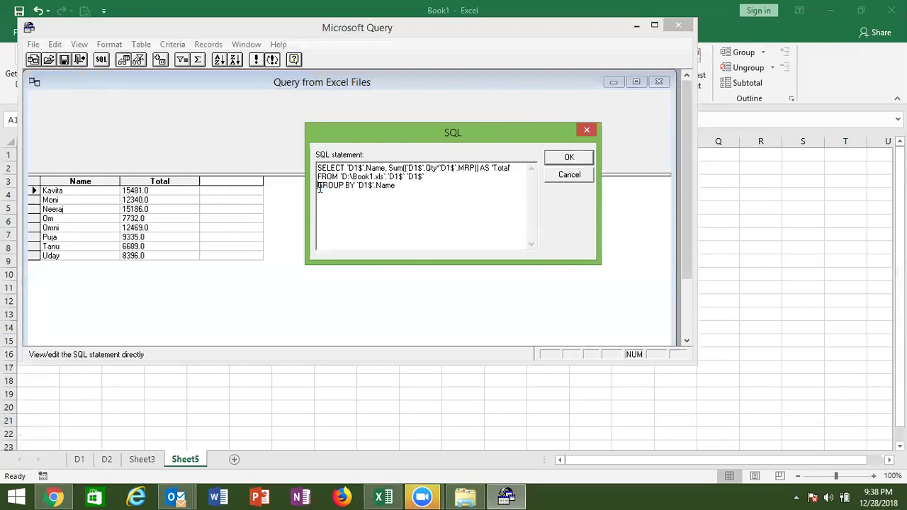
key(Return)
text(where `D1$`.city='pune')
click(350, 217)
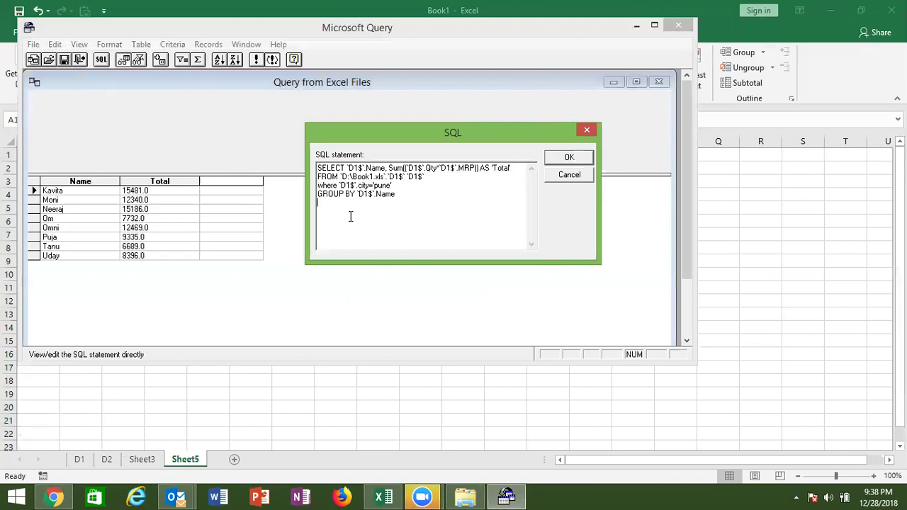
- Run the reordered SQL, then replace the pune City criterion with Delhi
click(560, 162)
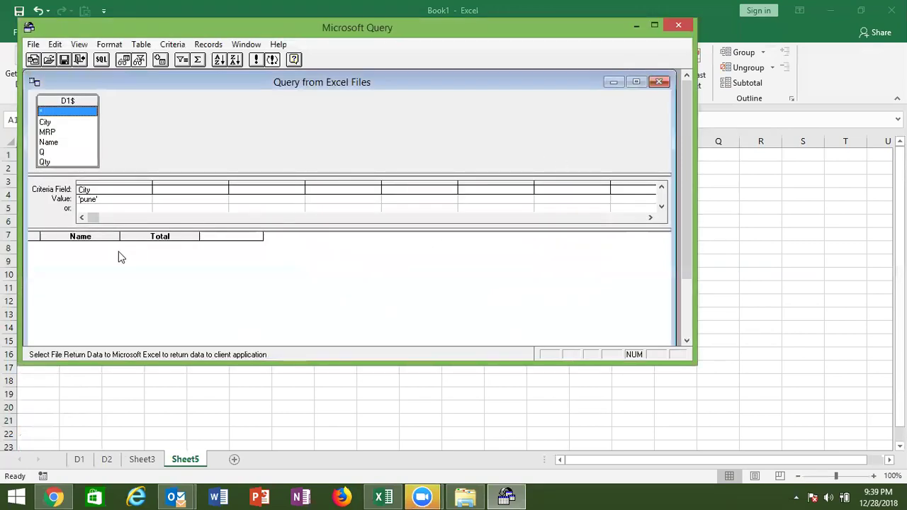
click(84, 253)
click(108, 202)
key(Delete)
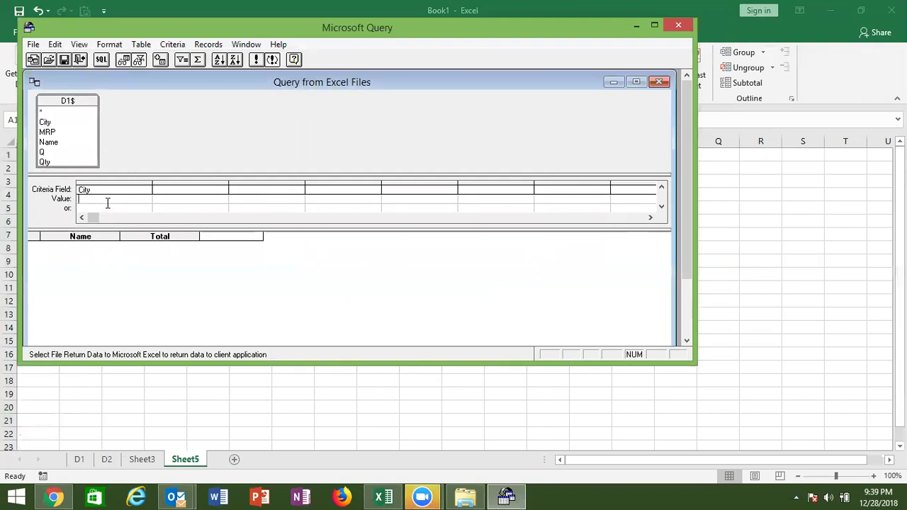
text('Delhi')
key(Return)
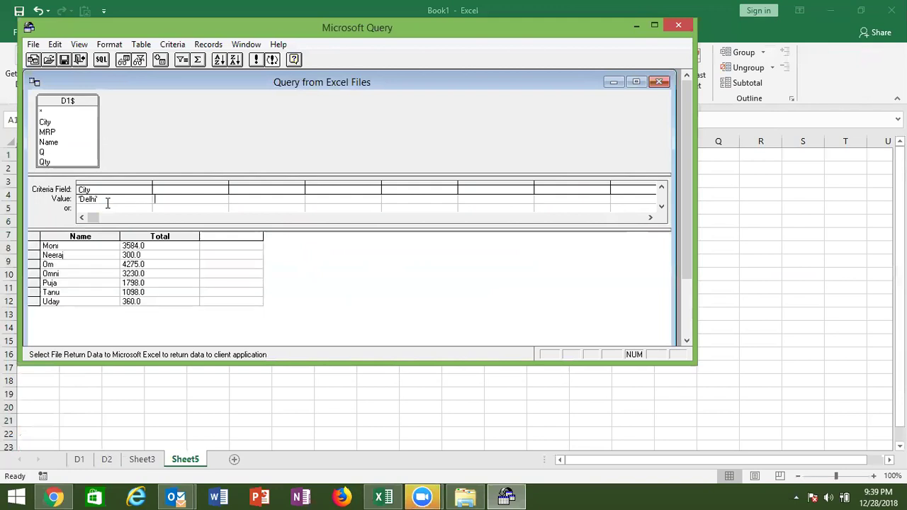
- Change the City criterion value to '?' and then clear it entirely
click(104, 200)
key(Delete)
text('?)
key(Return)
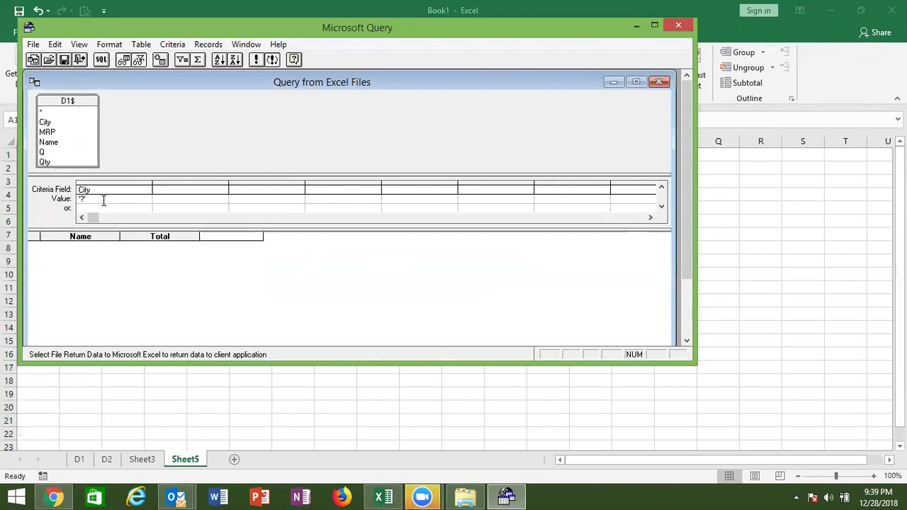
click(103, 201)
key(Delete)
- Open the SQL editor, close it unchanged, and dismiss the string syntax error
click(102, 61)
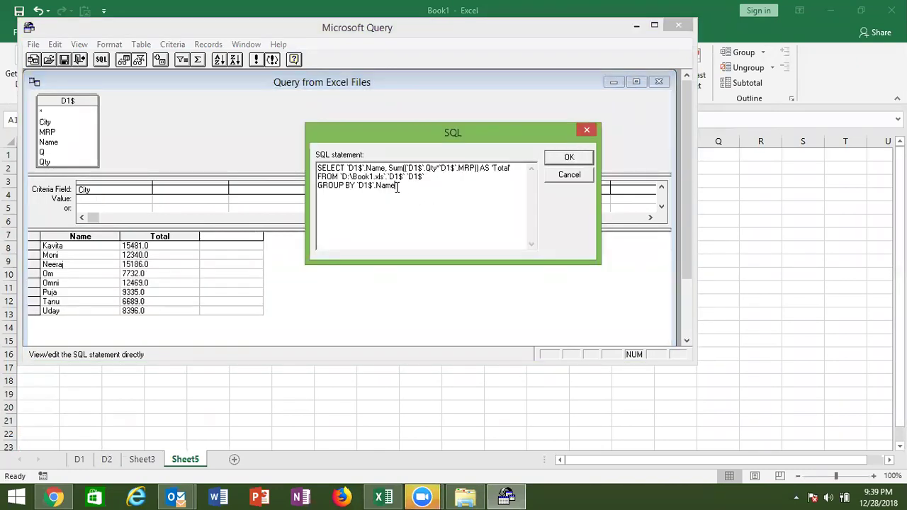
click(426, 179)
key(Return)
text(')
click(418, 186)
- Dismiss the error, remove the stray quote, and enter ? as the City criterion
key(Return)
key(BackSpace)
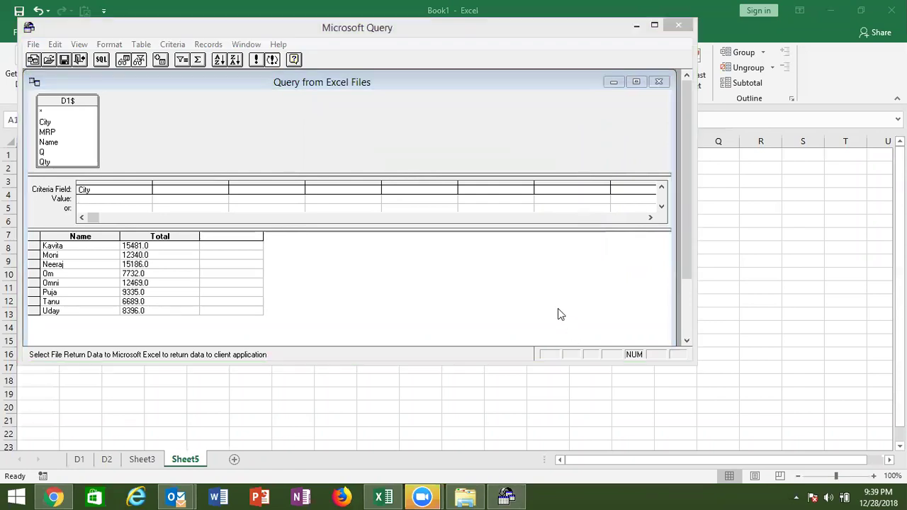
click(141, 195)
text(?)
key(Tab)
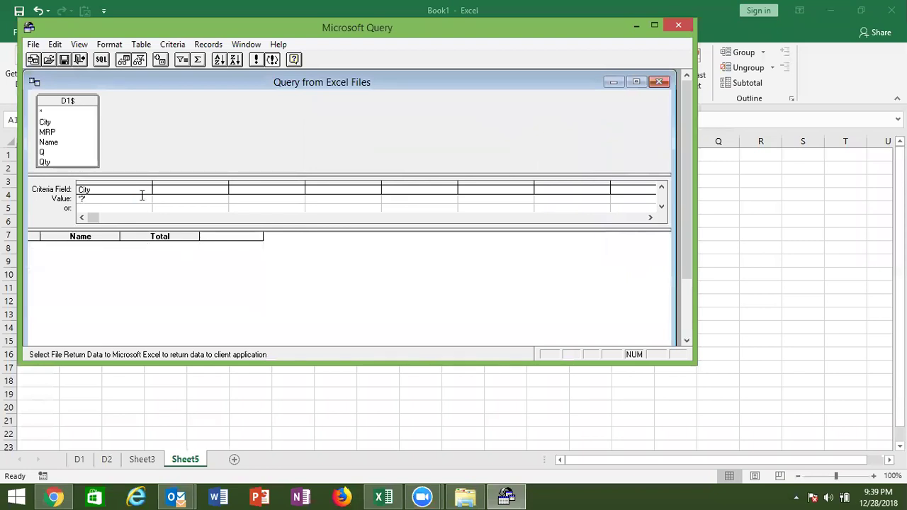
- Remove the quotes around the question mark in the SQL so it reads City=?
click(102, 59)
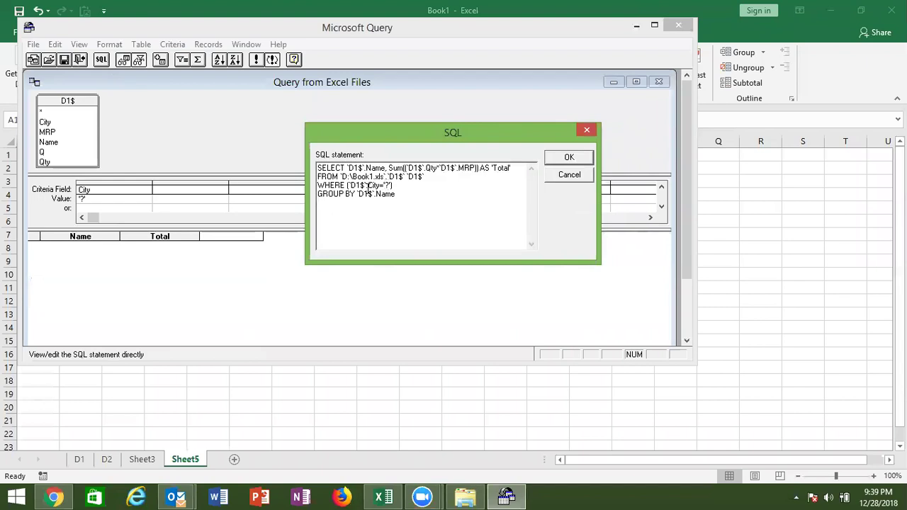
click(384, 185)
key(BackSpace)
click(558, 166)
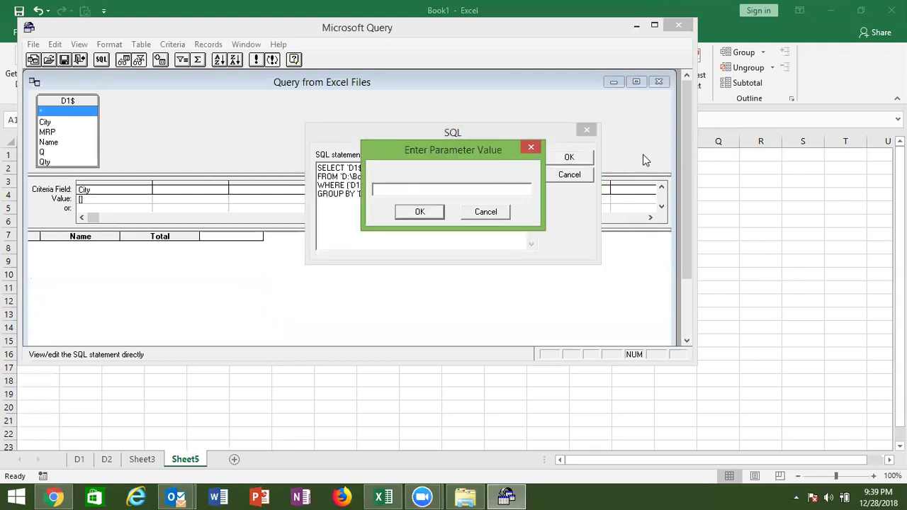
- Answer the parameter prompt with R1 and run the query
click(759, 145)
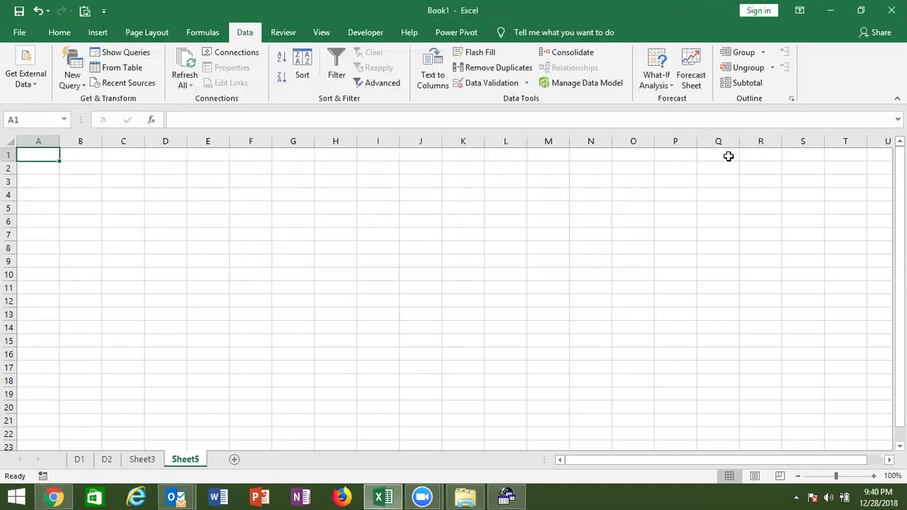
click(728, 156)
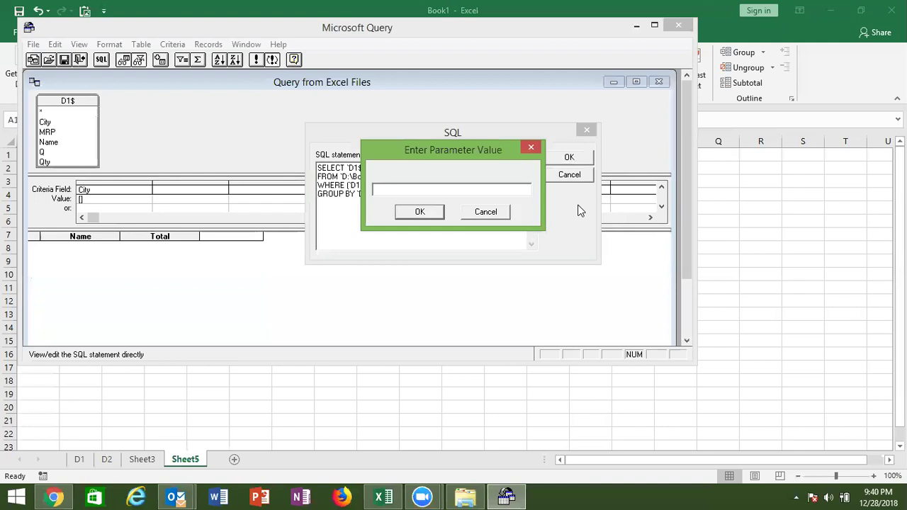
text(D)
key(BackSpace)
text(A)
key(BackSpace)
text(R1)
click(420, 212)
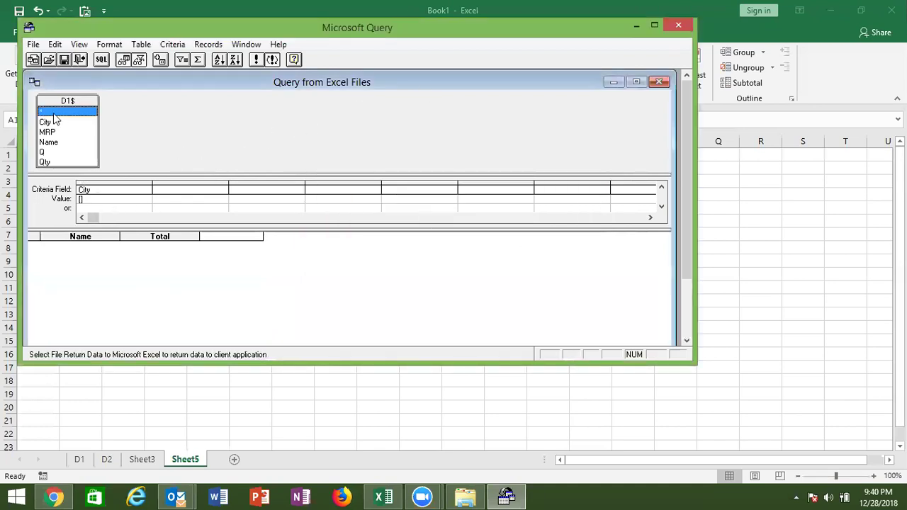
click(33, 44)
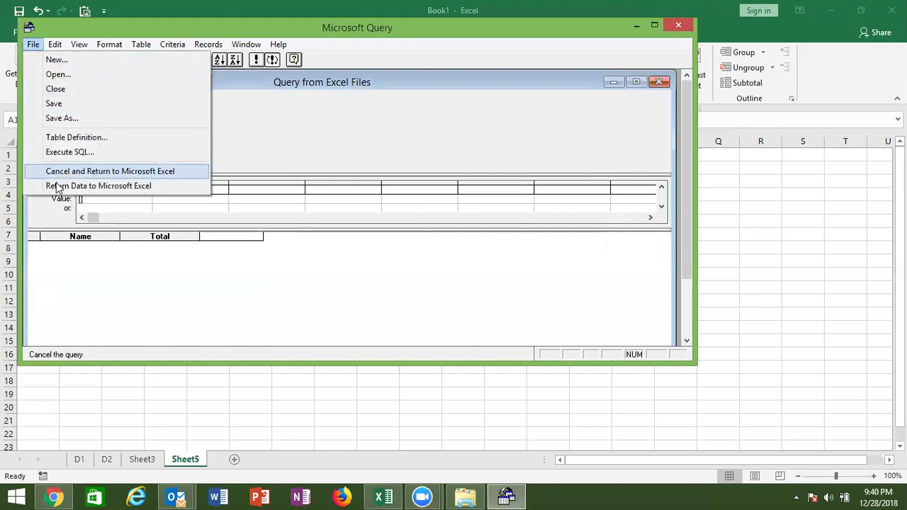
- Return the query results to Excel at cell A1 and check its External Data Properties
click(57, 186)
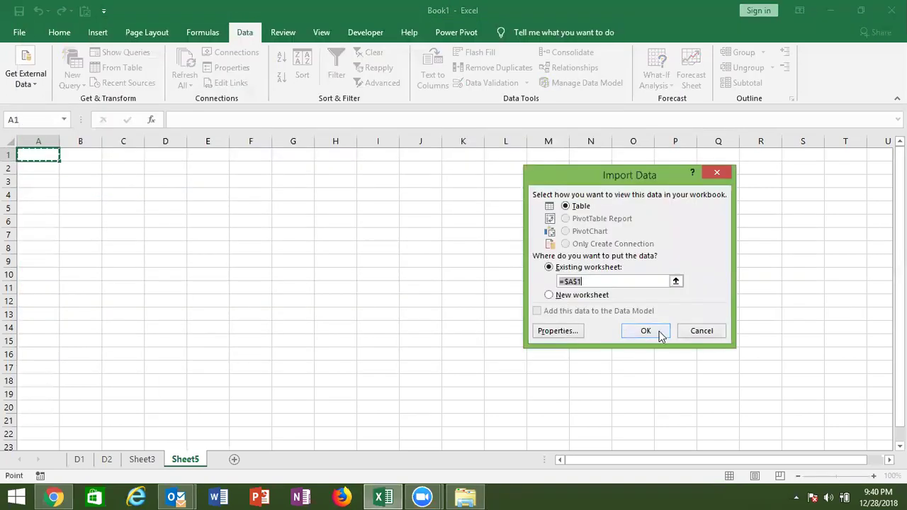
click(646, 331)
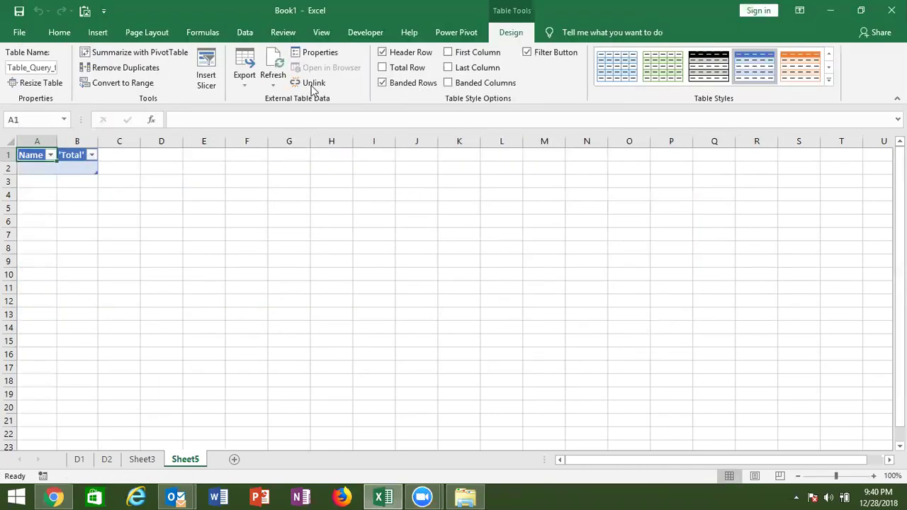
click(324, 54)
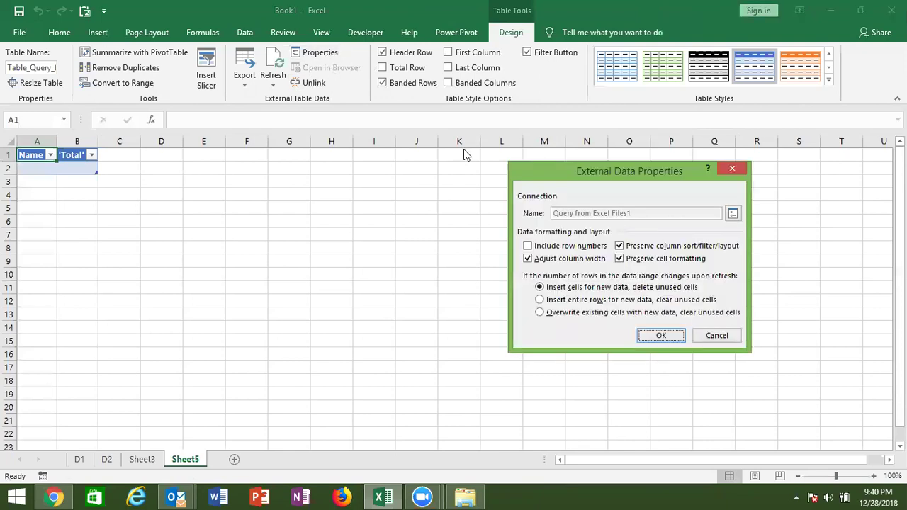
key(Return)
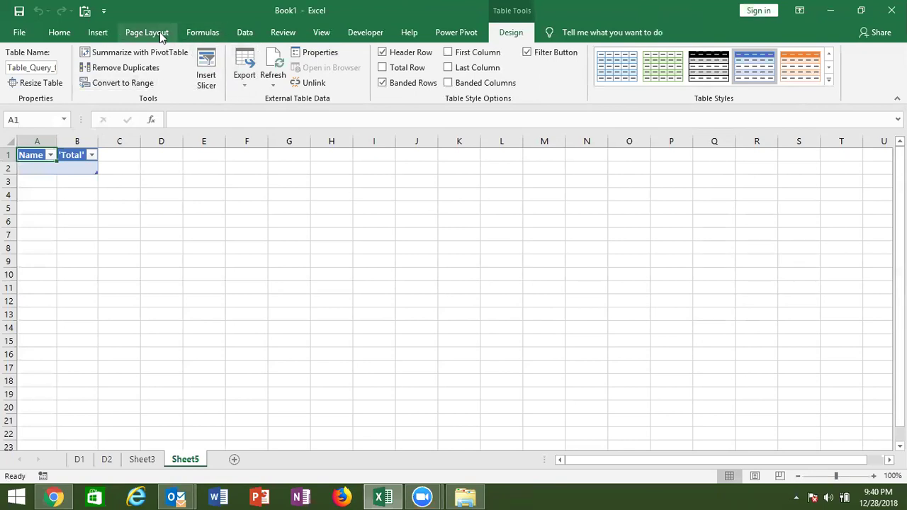
- In Query from Excel Files1's Definition, delete the closing parenthesis after City=?
click(241, 31)
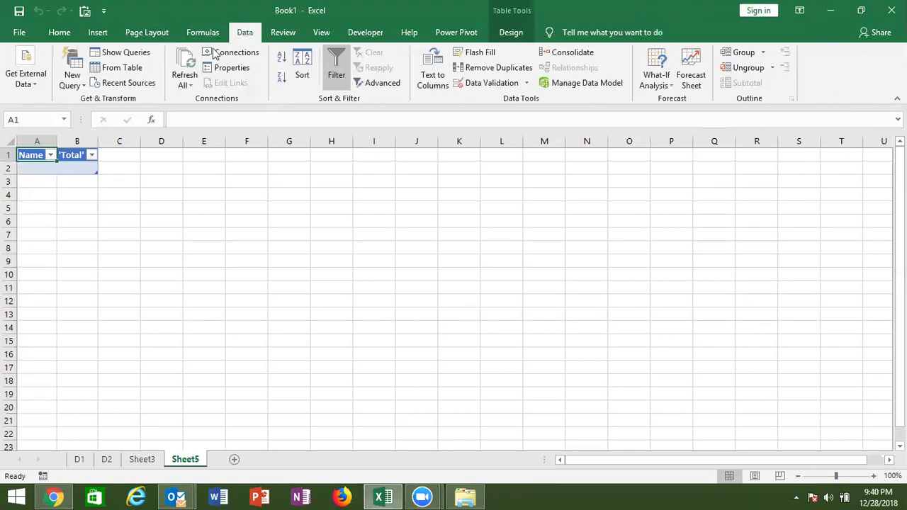
click(220, 54)
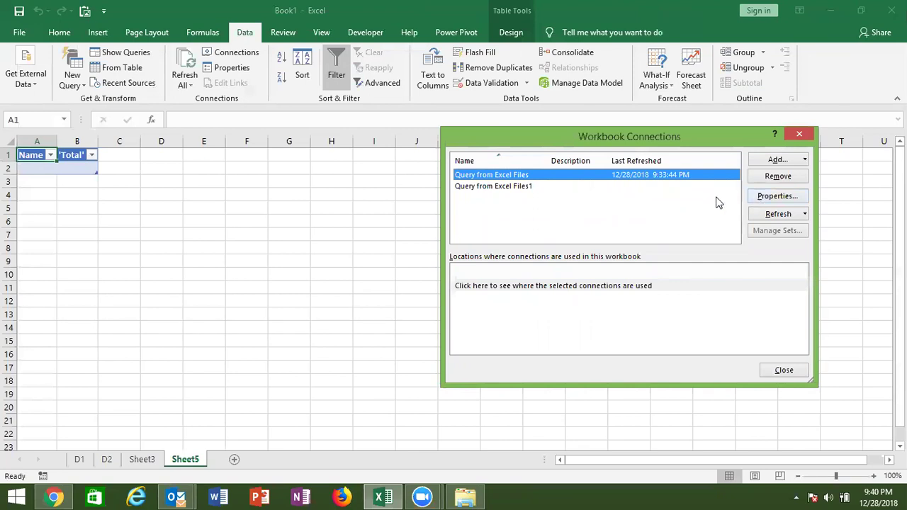
click(670, 188)
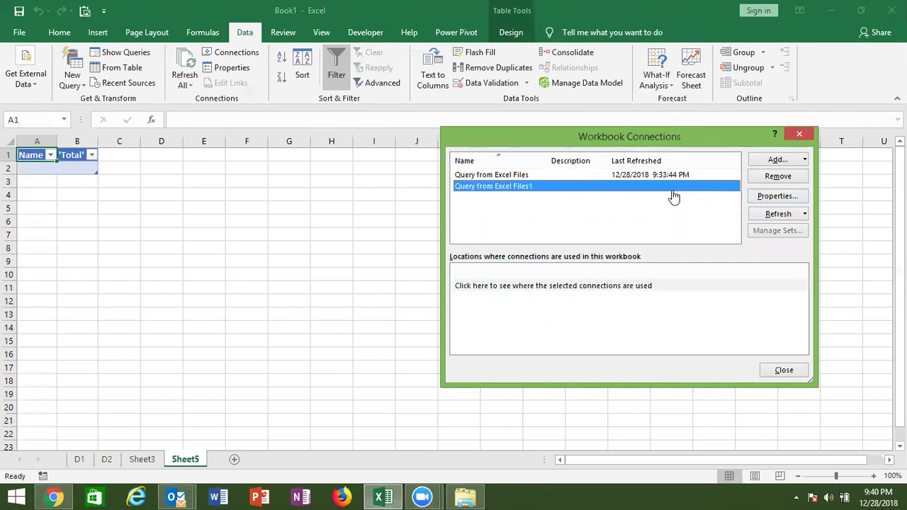
click(775, 198)
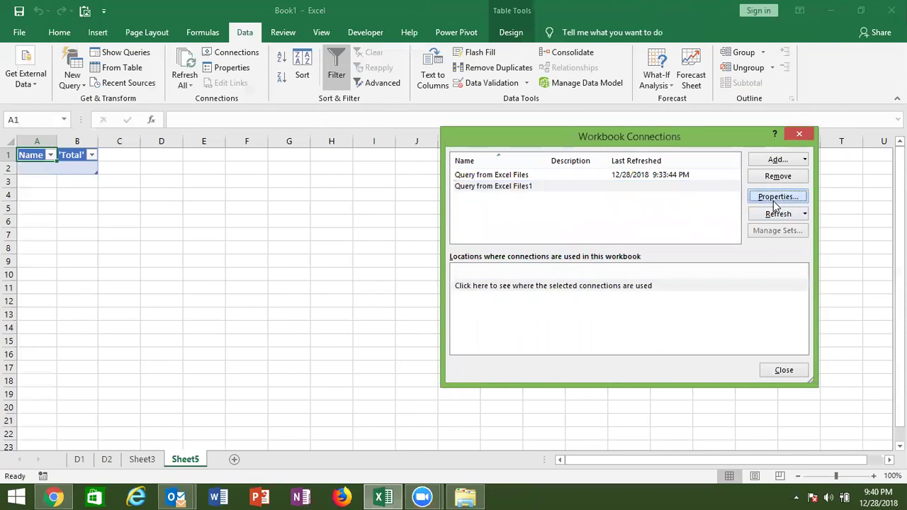
click(537, 164)
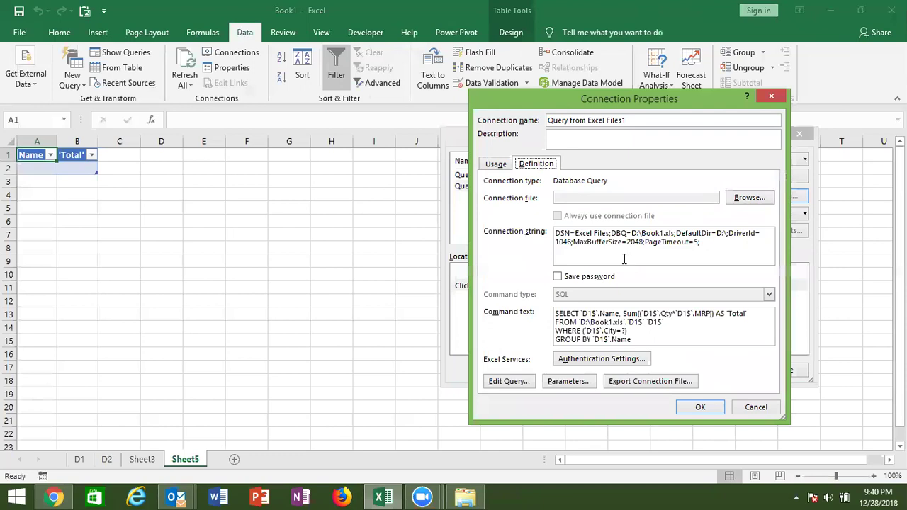
click(627, 330)
key(BackSpace)
key(BackSpace)
key(BackSpace)
- Link the City parameter to cell D1, saving it and refreshing automatically when D1 changes
text(?)
click(696, 407)
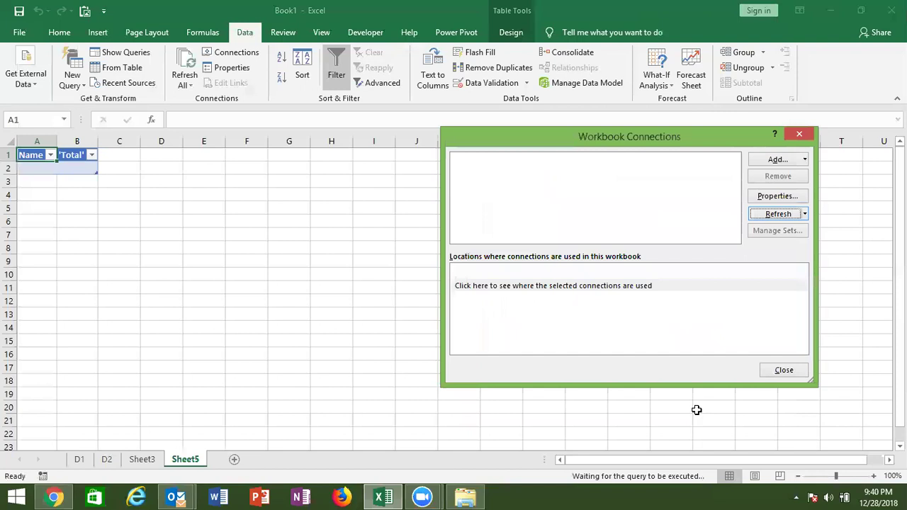
click(543, 263)
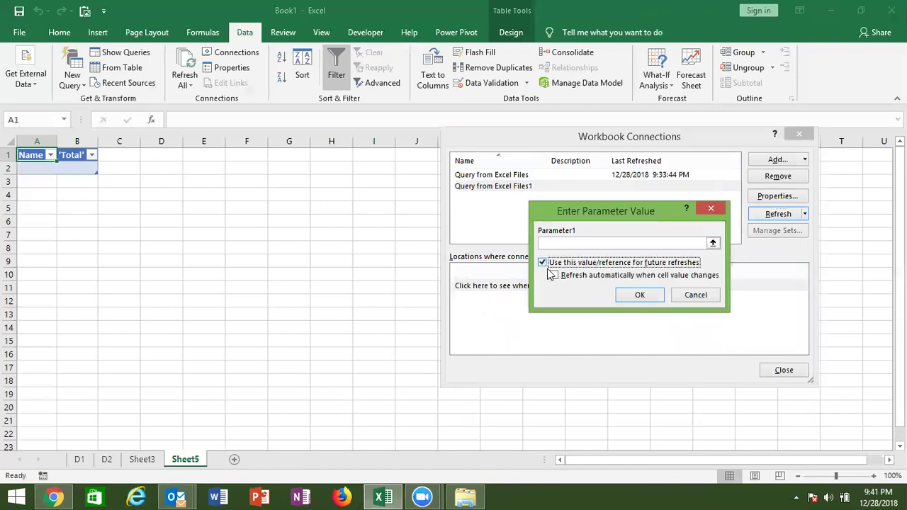
click(554, 275)
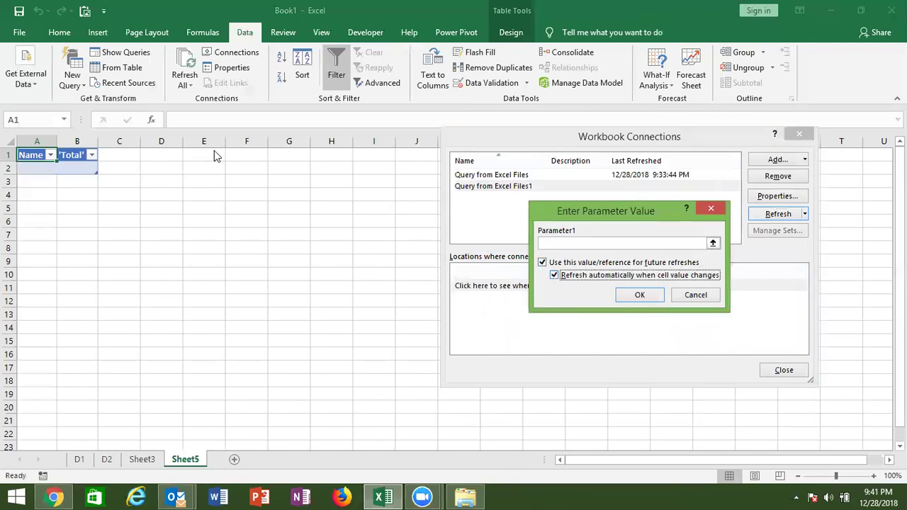
click(548, 244)
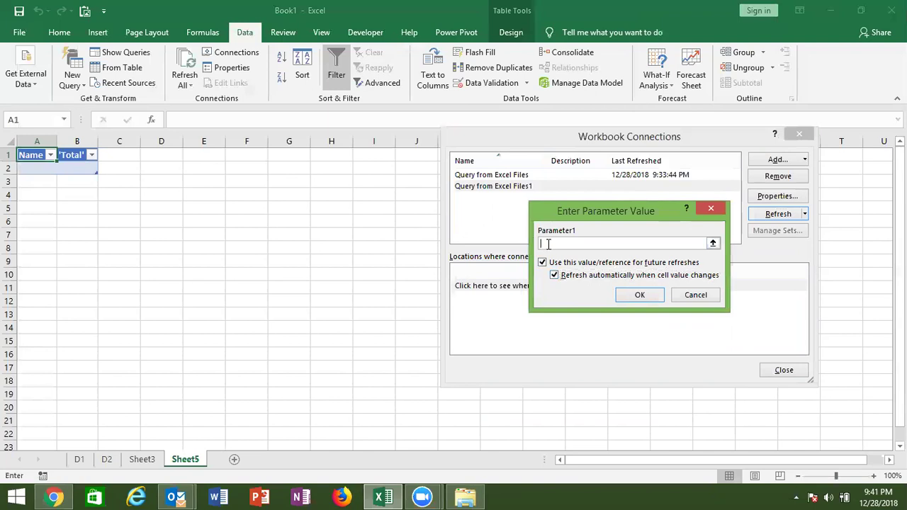
click(179, 156)
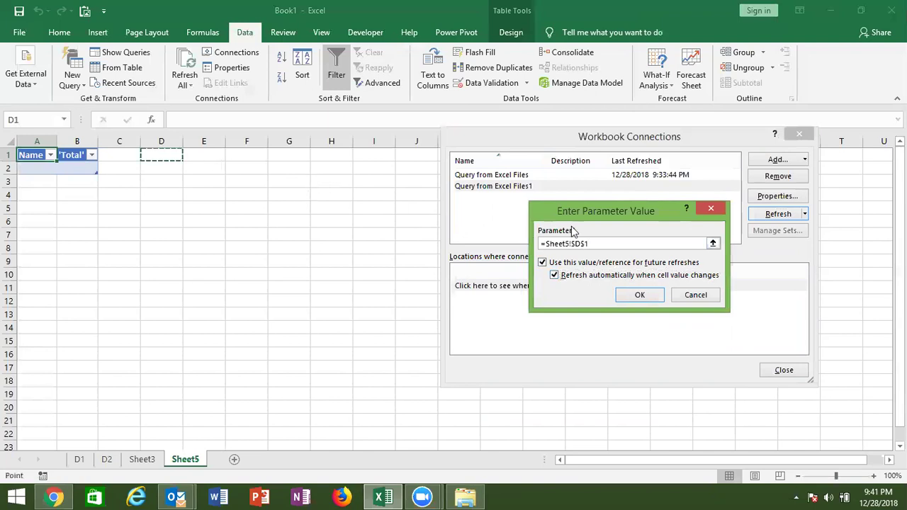
click(638, 297)
click(460, 286)
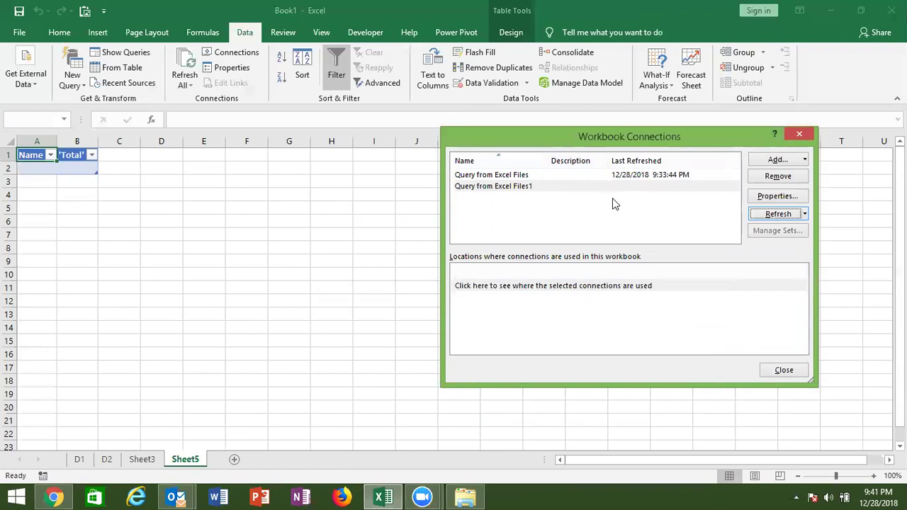
- Review the connection's WHERE condition in its Definition, then close the connection dialogs
click(580, 287)
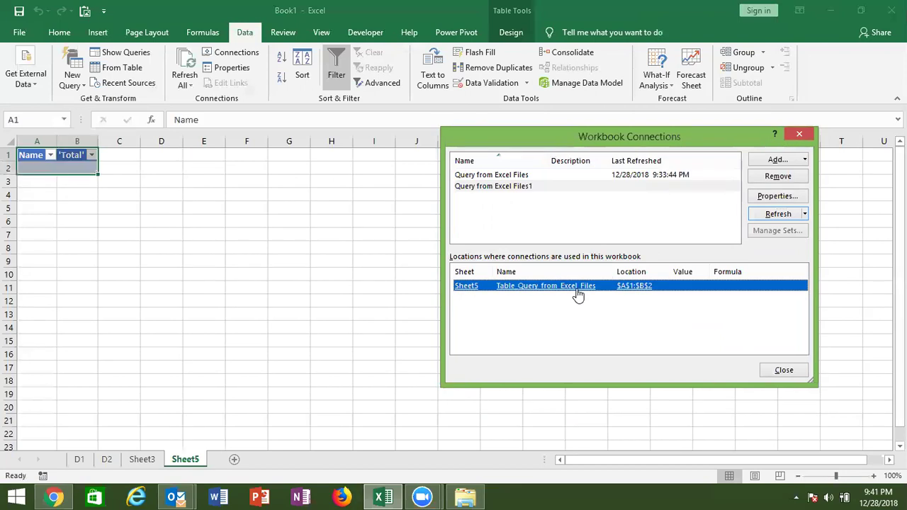
double_click(491, 186)
click(534, 163)
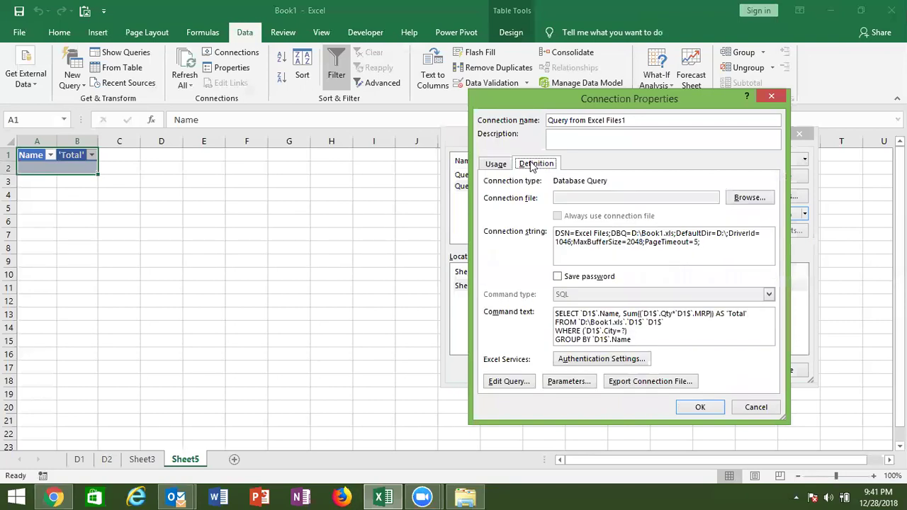
click(623, 331)
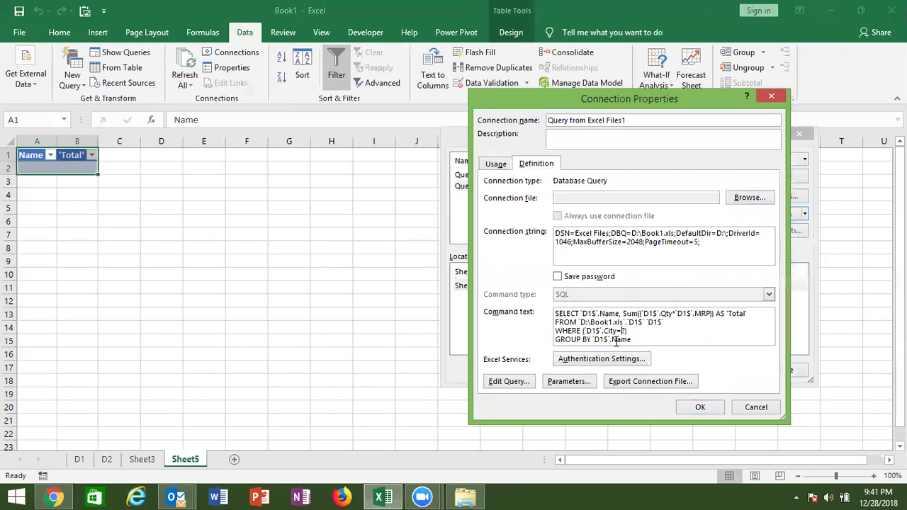
click(698, 408)
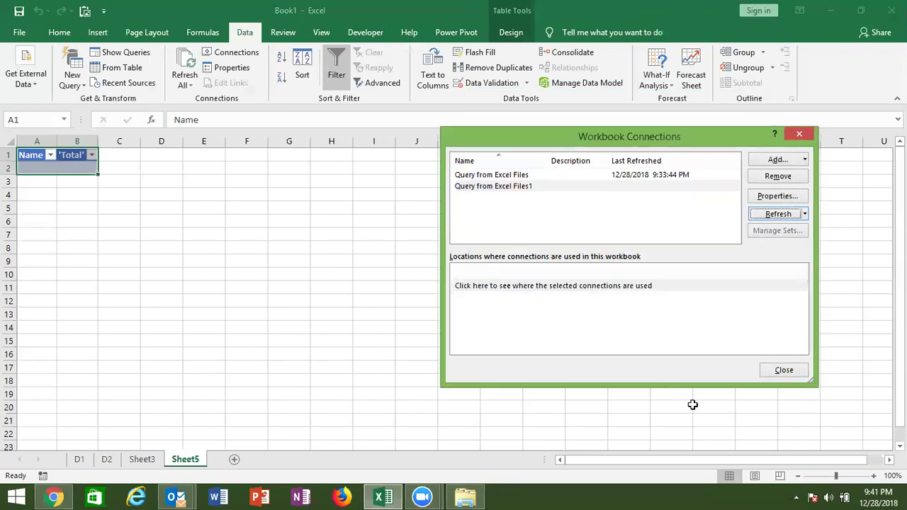
key(Escape)
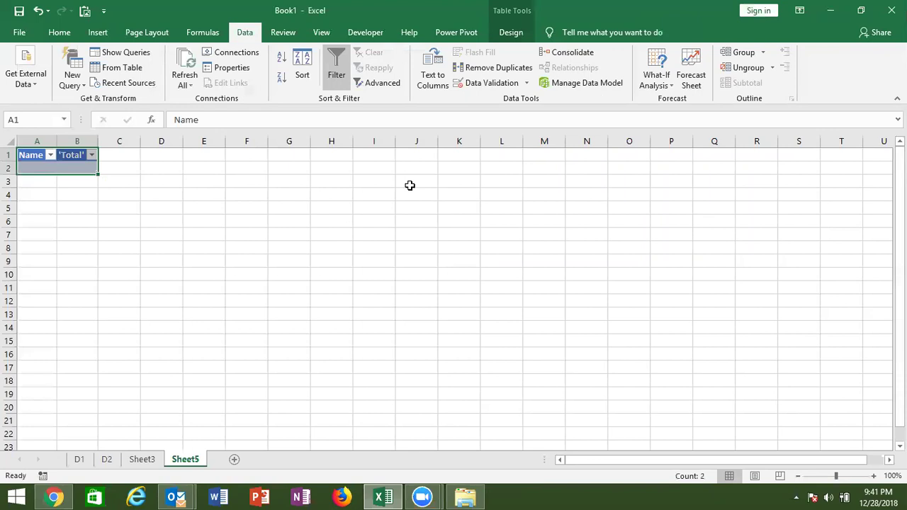
- Save the workbook as 'SQL Q in Excel -2' in 6.Data Manu despite compatibility warnings, then close Excel
click(19, 33)
click(39, 161)
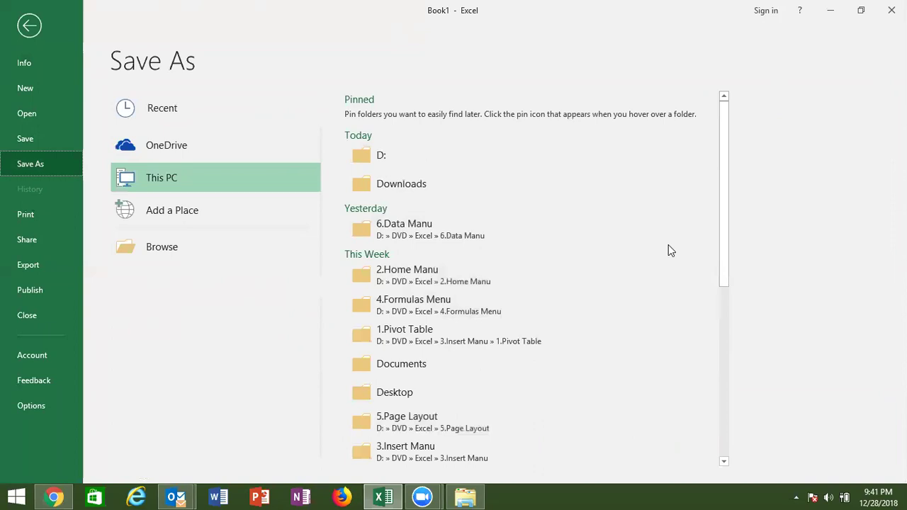
drag(722, 248, 714, 353)
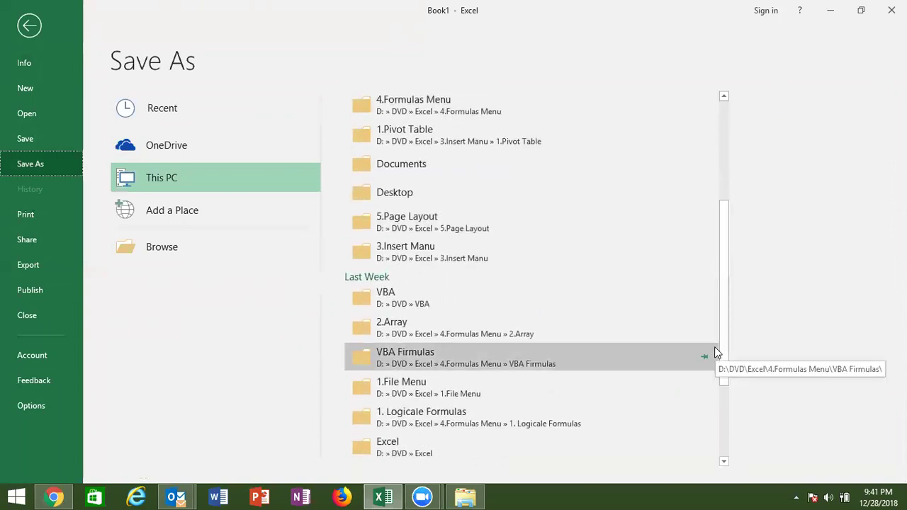
click(715, 352)
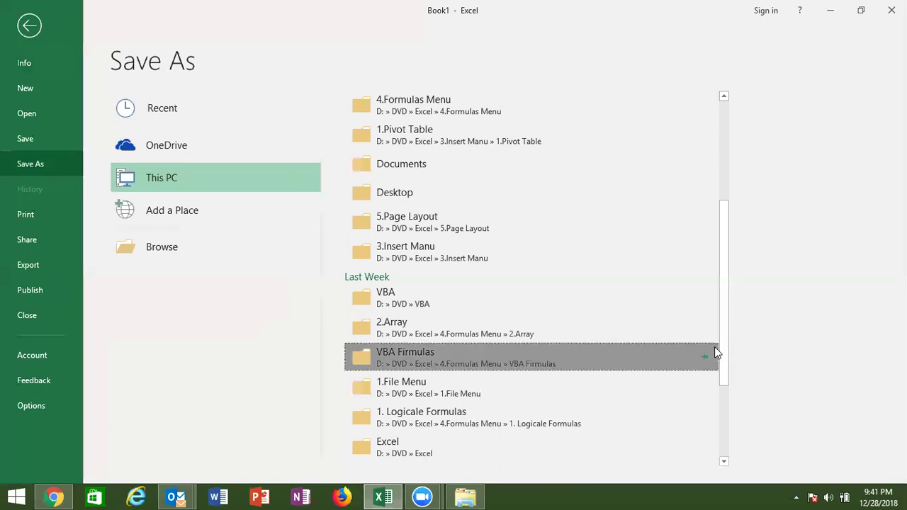
mouse_move(724, 287)
mouse_down()
mouse_move(734, 346)
mouse_move(725, 391)
mouse_move(728, 216)
mouse_up()
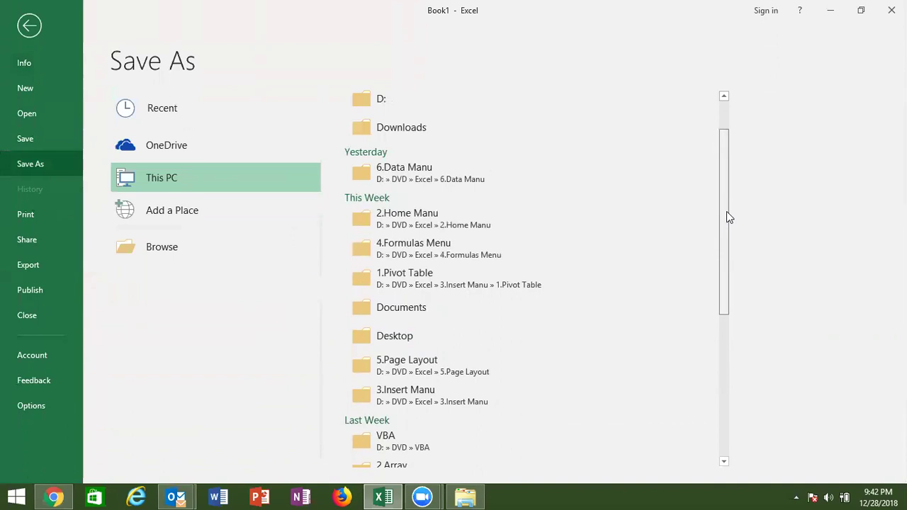
click(504, 186)
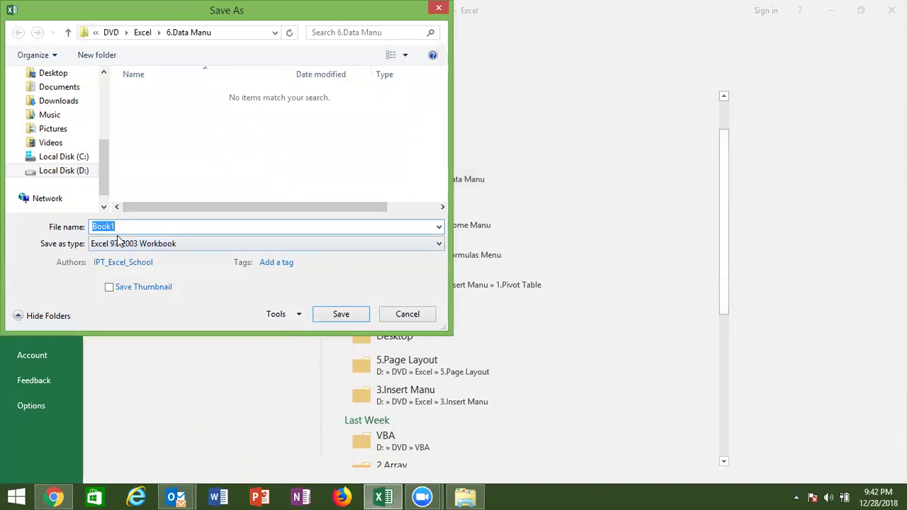
text(SQL )
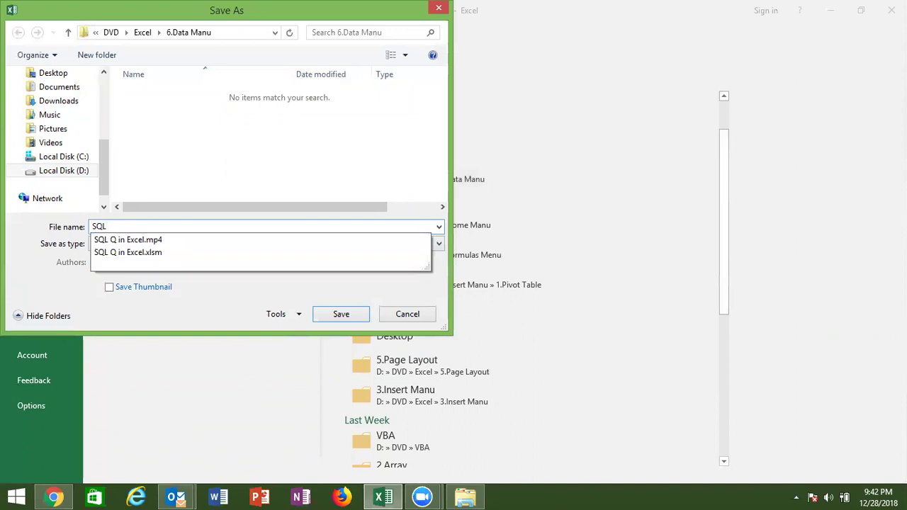
text(Q in Excel)
text( -2)
click(356, 320)
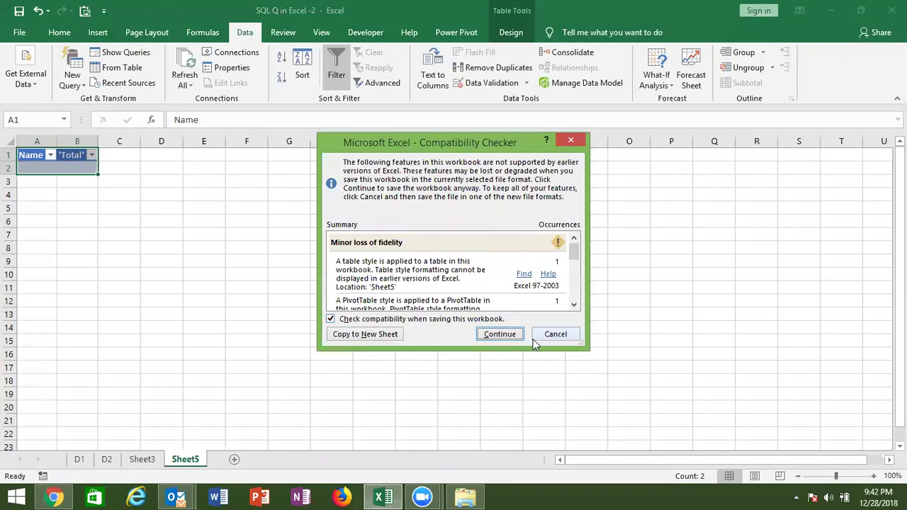
click(504, 334)
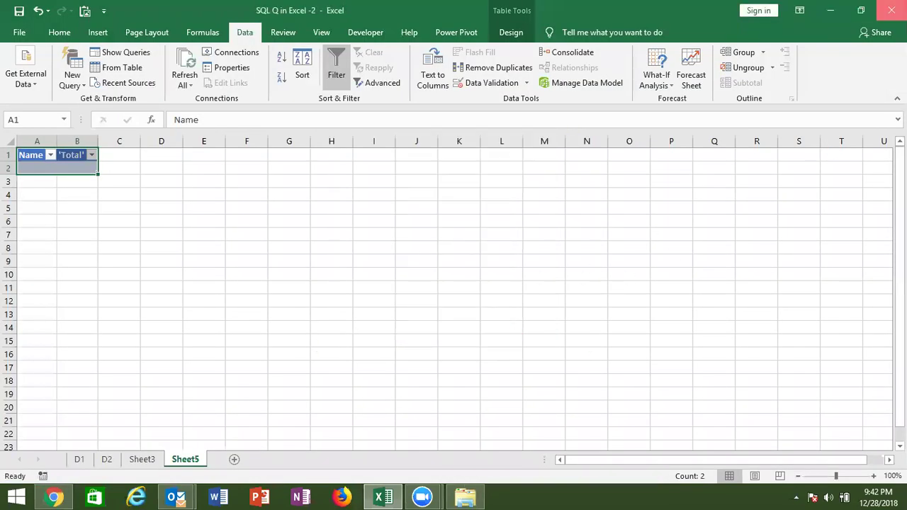
click(890, 11)
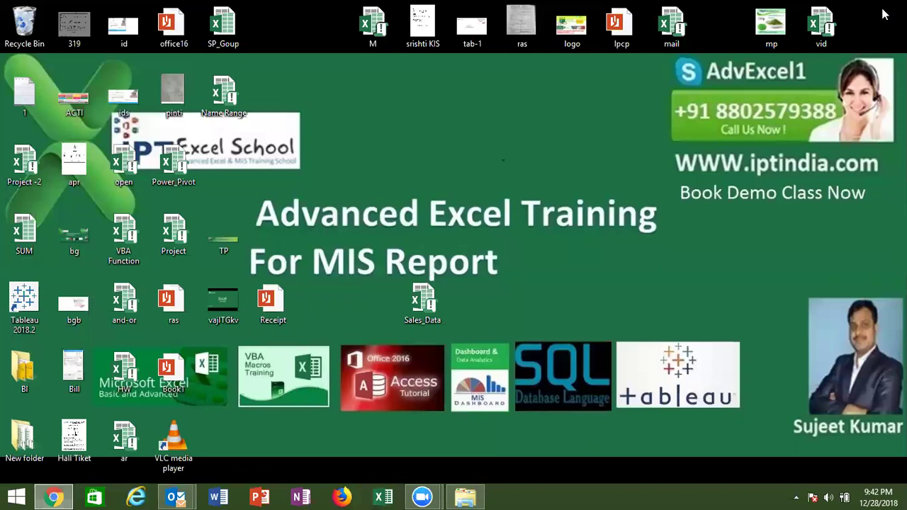